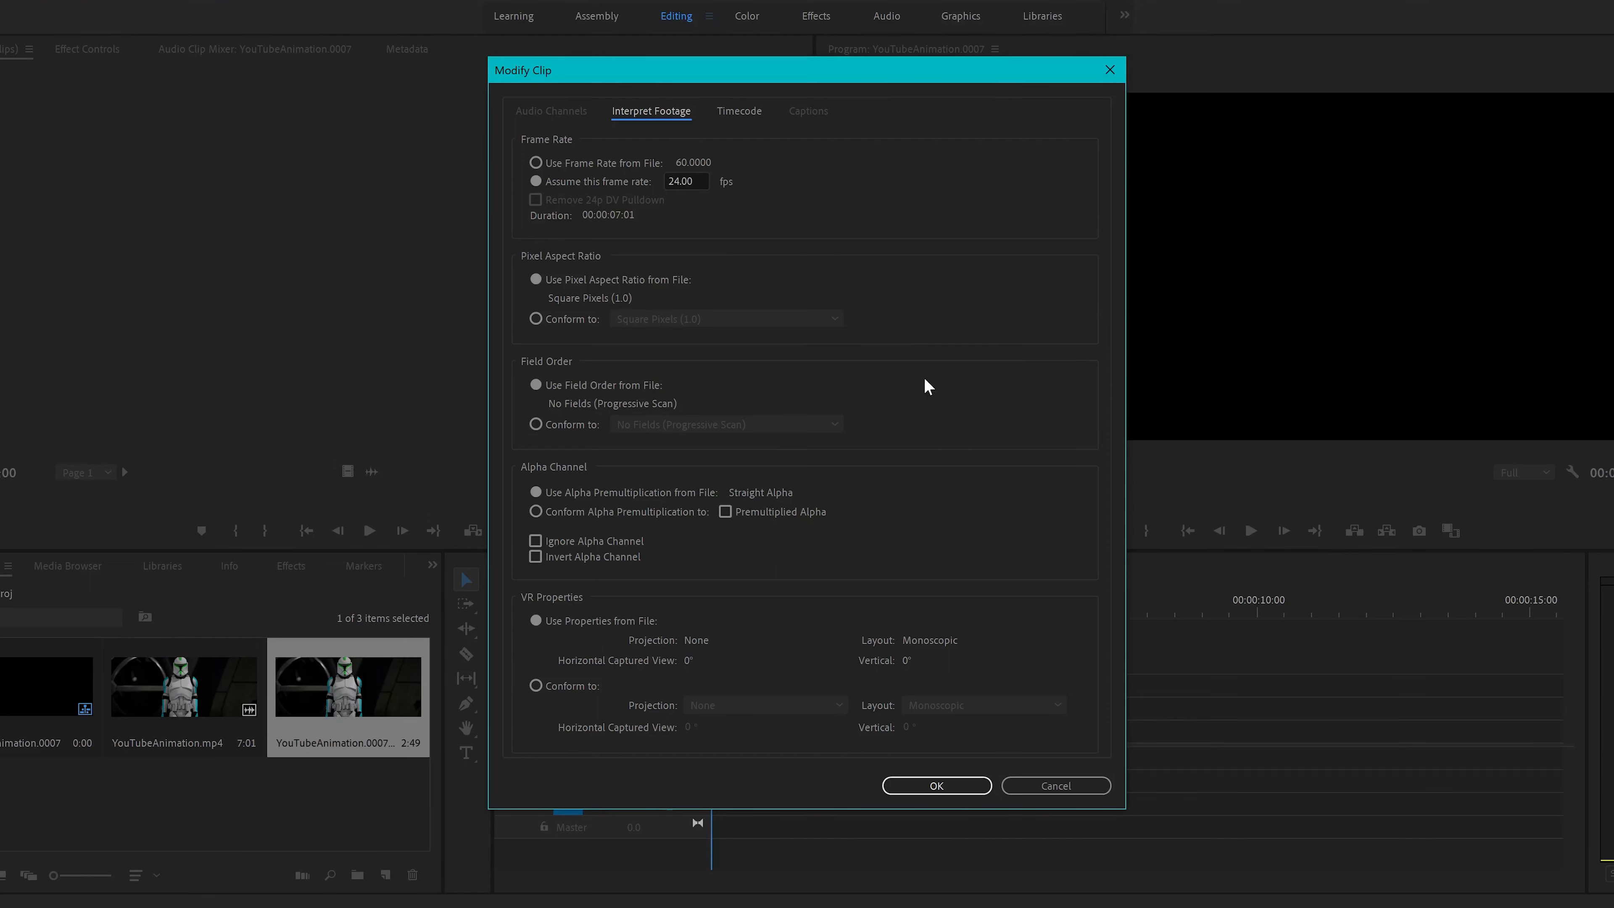
# - Interpret the YouTubeAnimation.0007 image sequence at 24 fps and place it at the start of video track V1
pyautogui.click(965, 788)
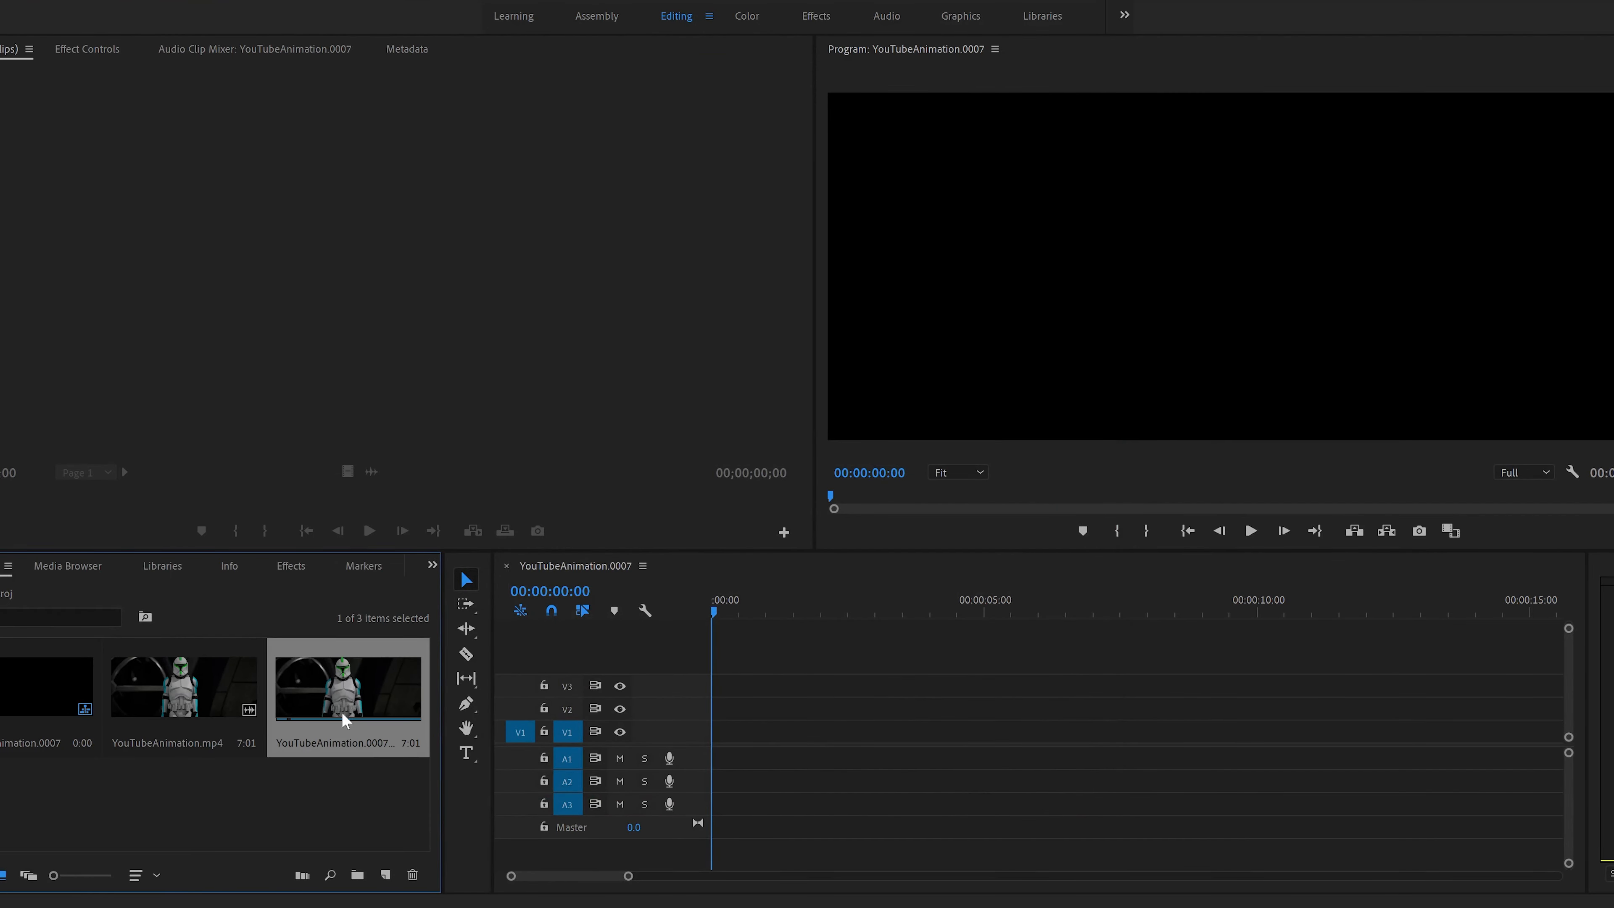
pyautogui.moveTo(342, 710); pyautogui.dragTo(655, 743)
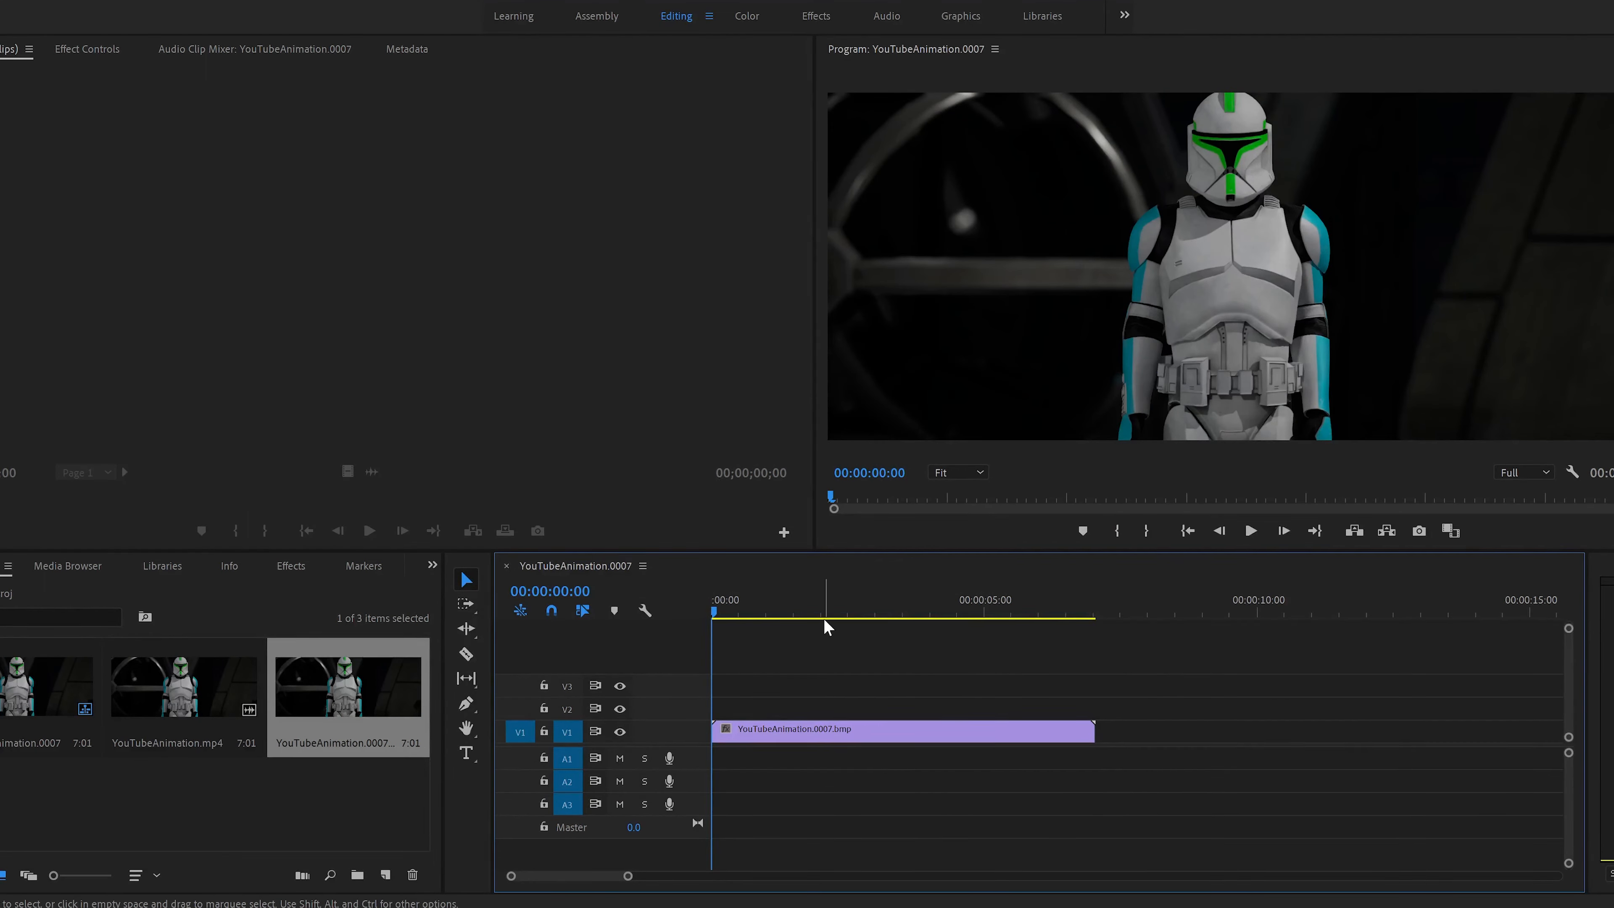
# - Scrub to 00:00:03:06 and play the salute section of the animation, stopping at 00:00:04:19
pyautogui.moveTo(826, 628); pyautogui.dragTo(894, 630)
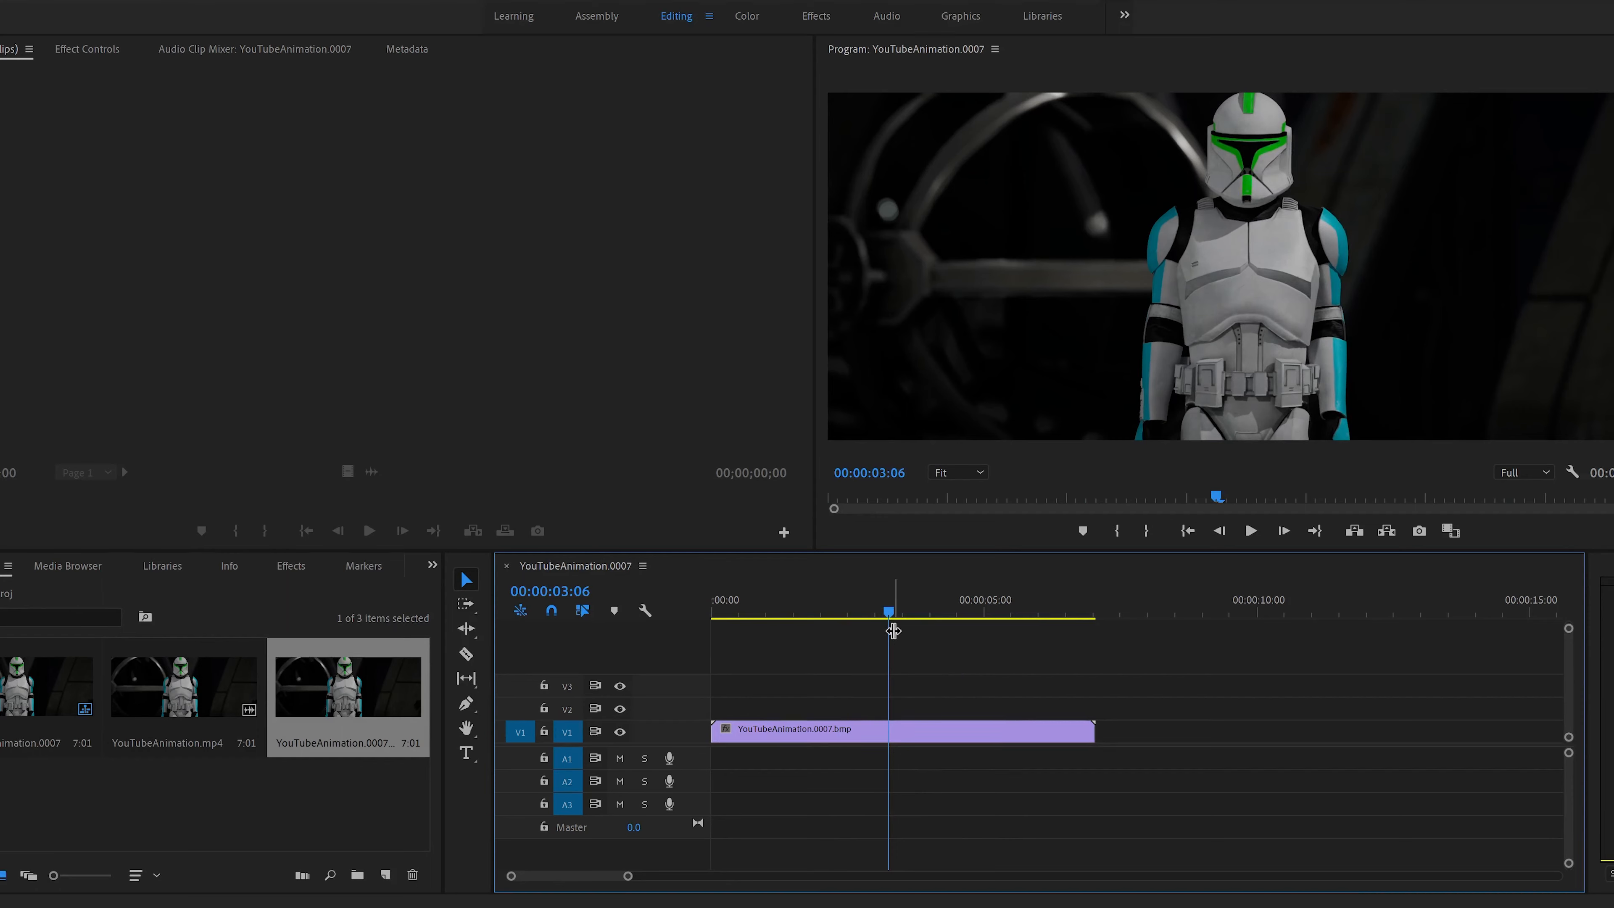
pyautogui.press('space')
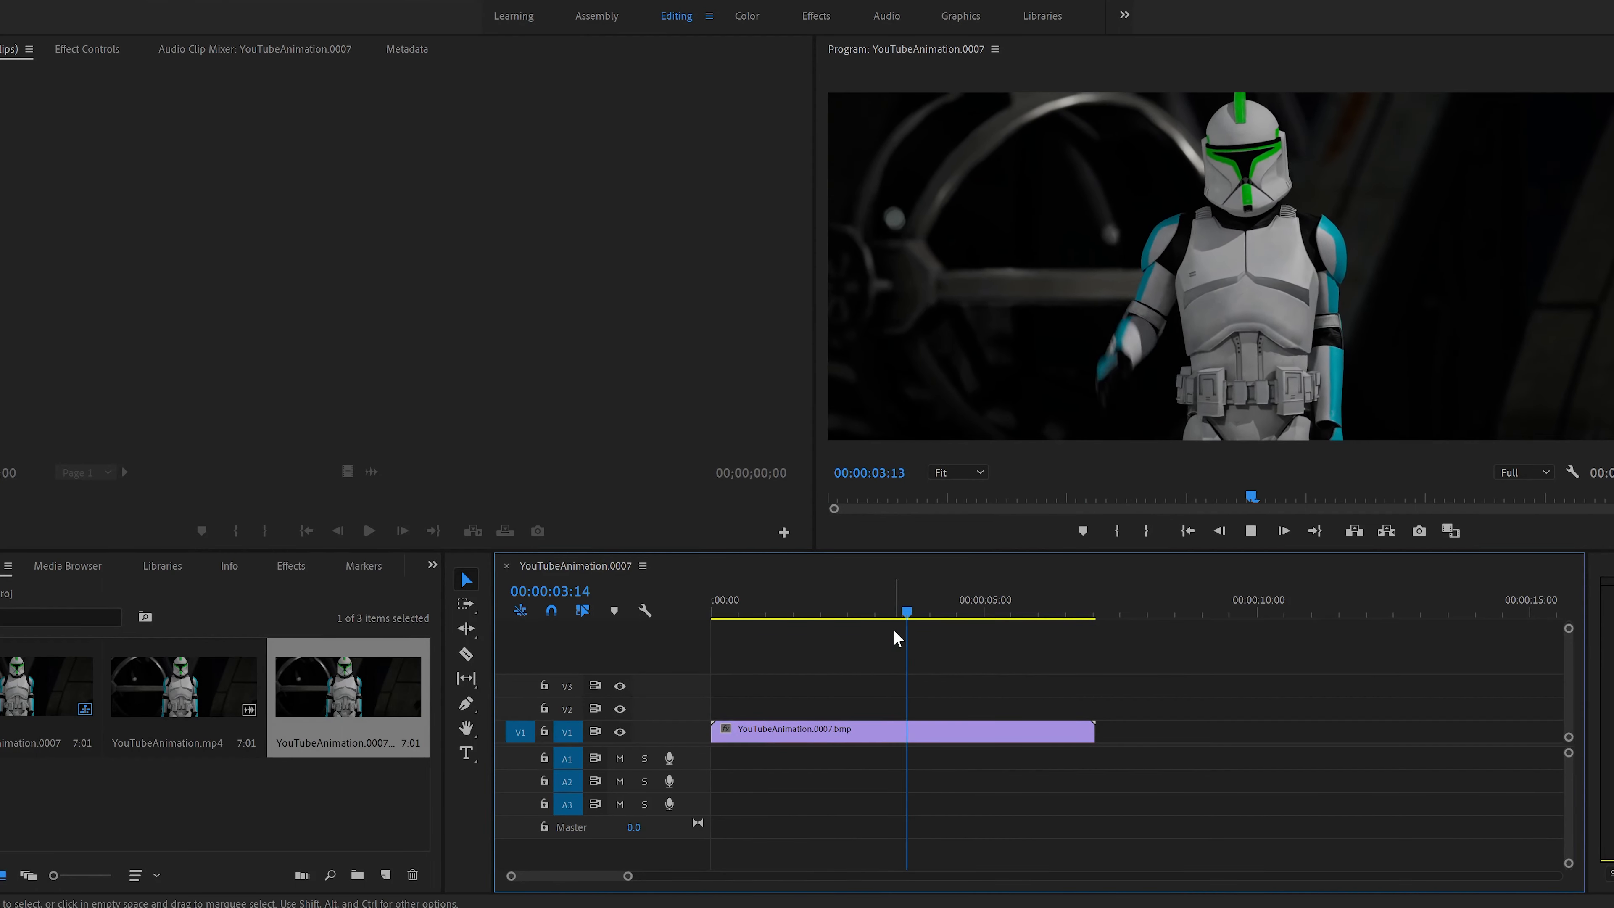
pyautogui.press('space')
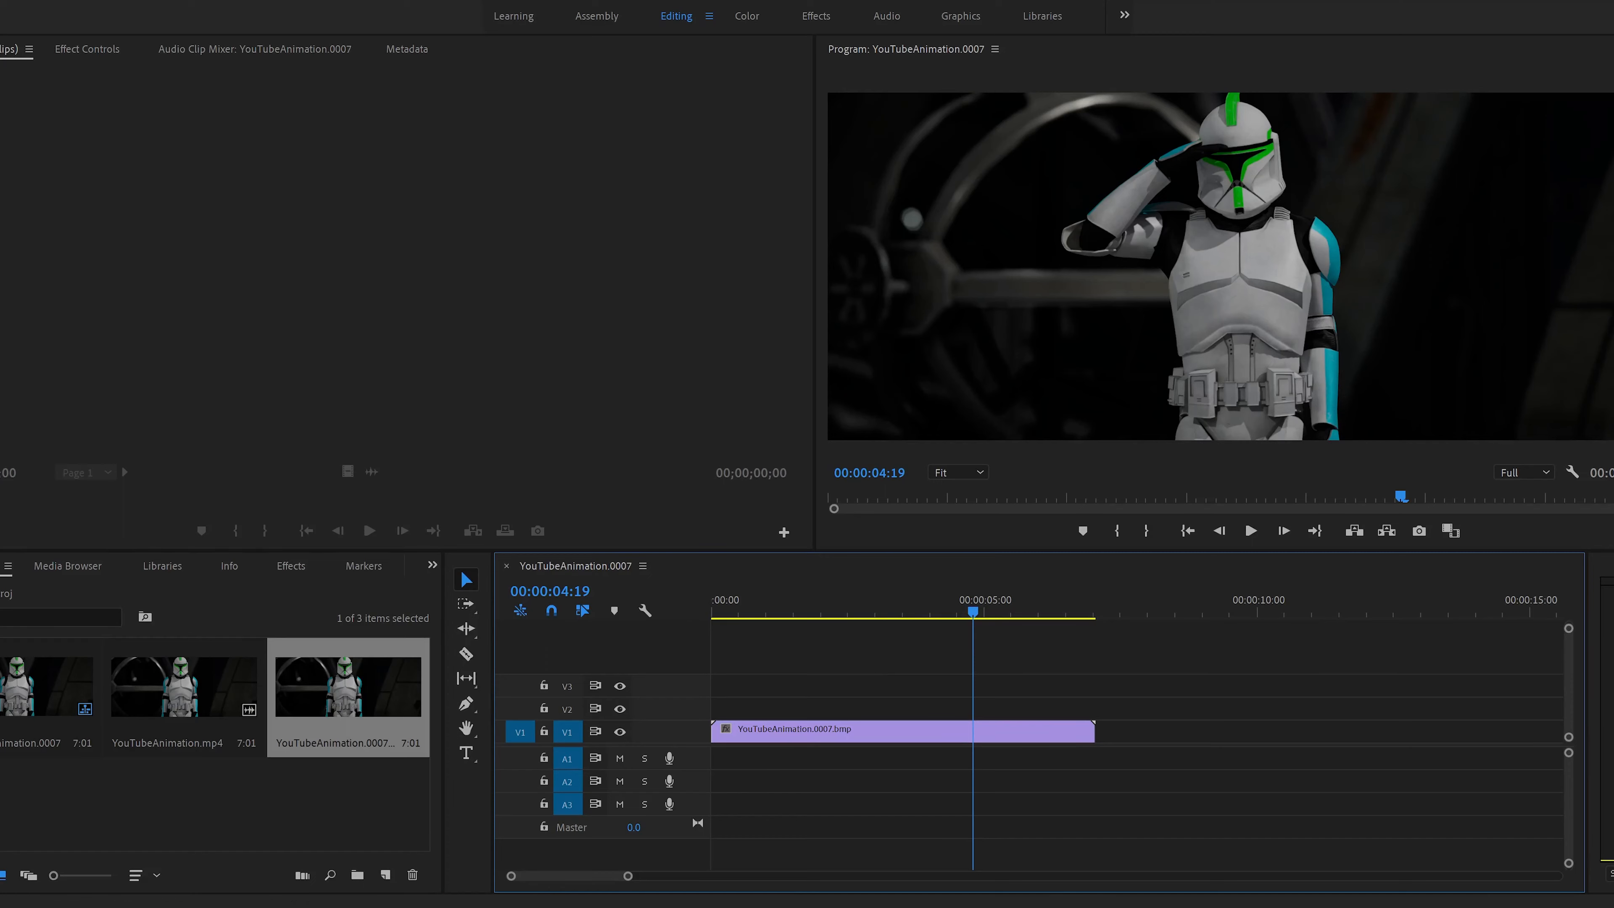
# - Review the H.264 media export settings, from the basic video settings to bitrate encoding, and close them without exporting
pyautogui.click(0, 0)
pyautogui.moveTo(70, 436)
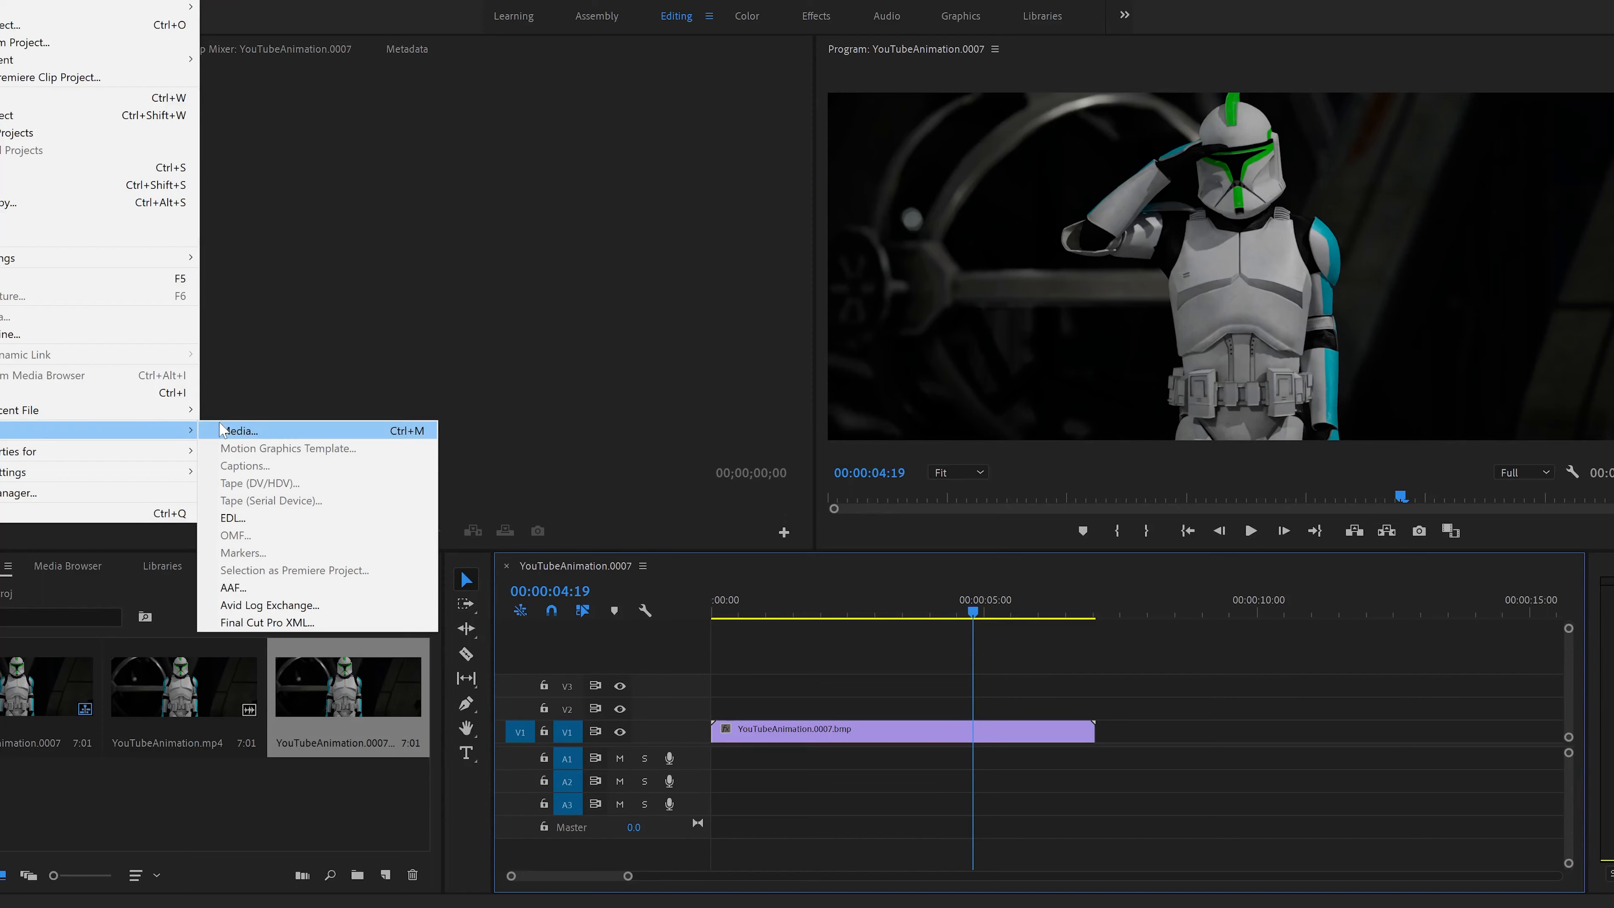
pyautogui.click(222, 431)
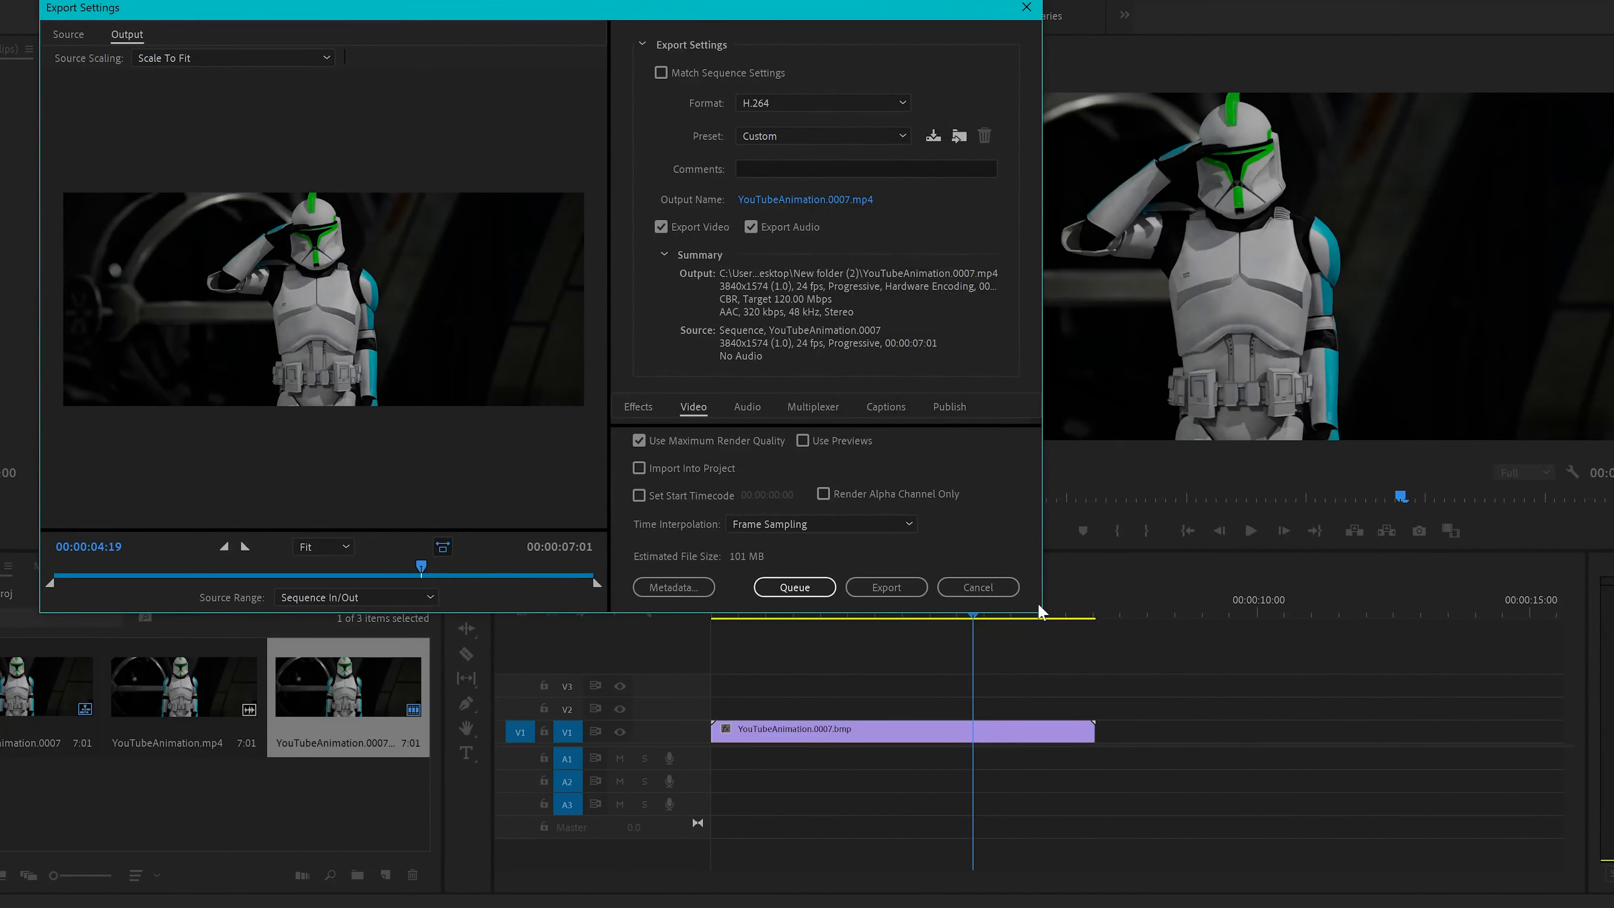
pyautogui.moveTo(1043, 617); pyautogui.dragTo(1130, 679)
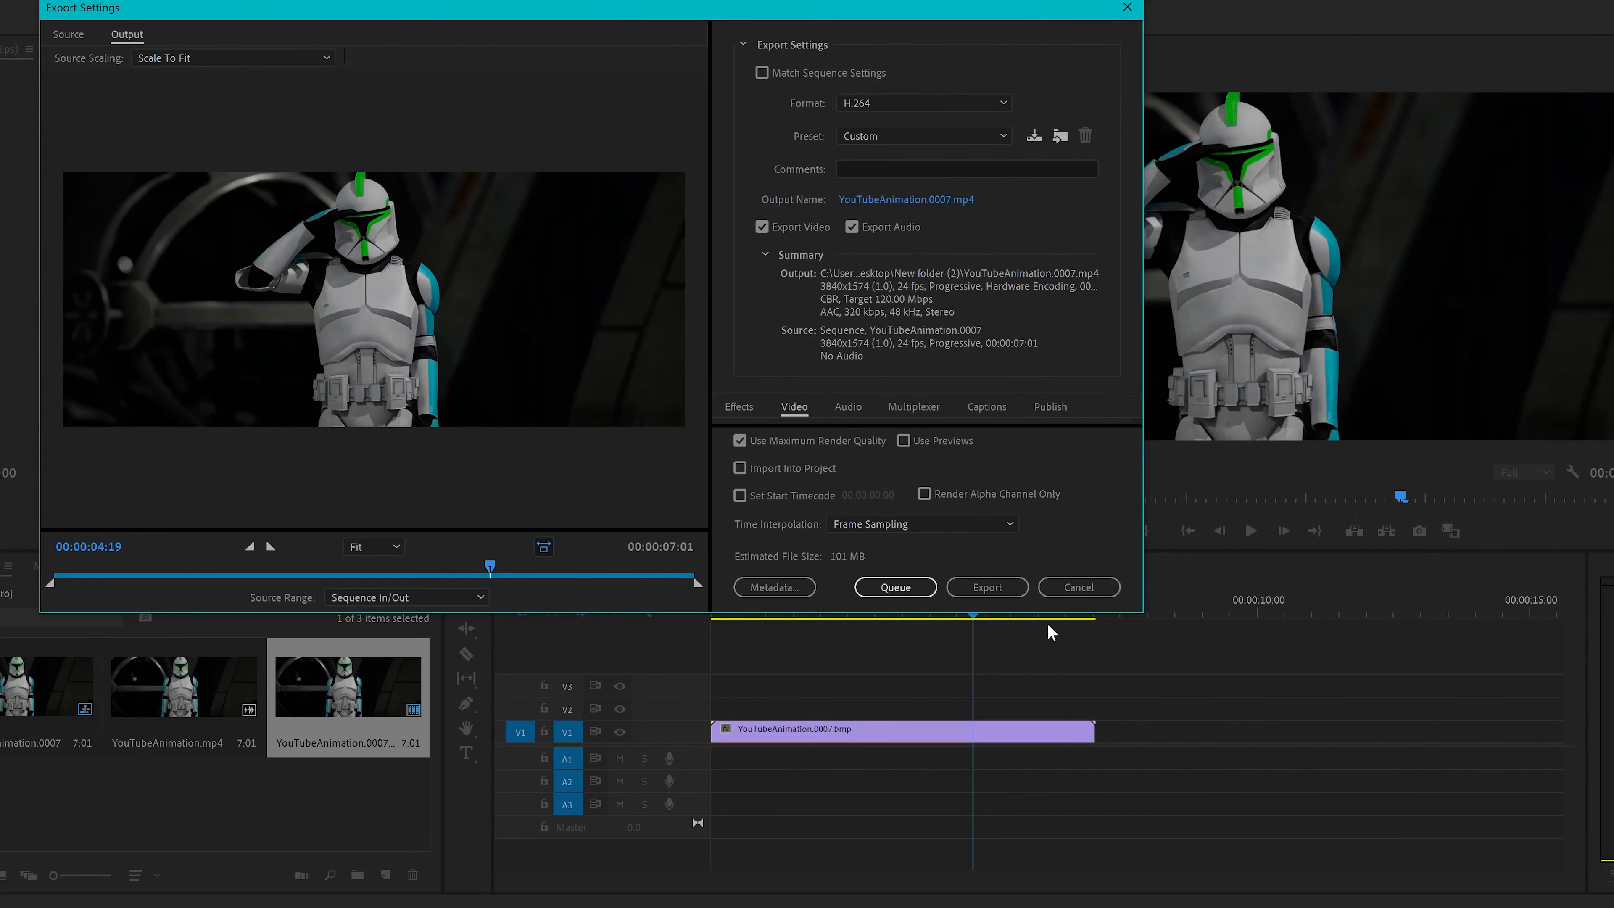
pyautogui.moveTo(1139, 613); pyautogui.dragTo(1379, 786)
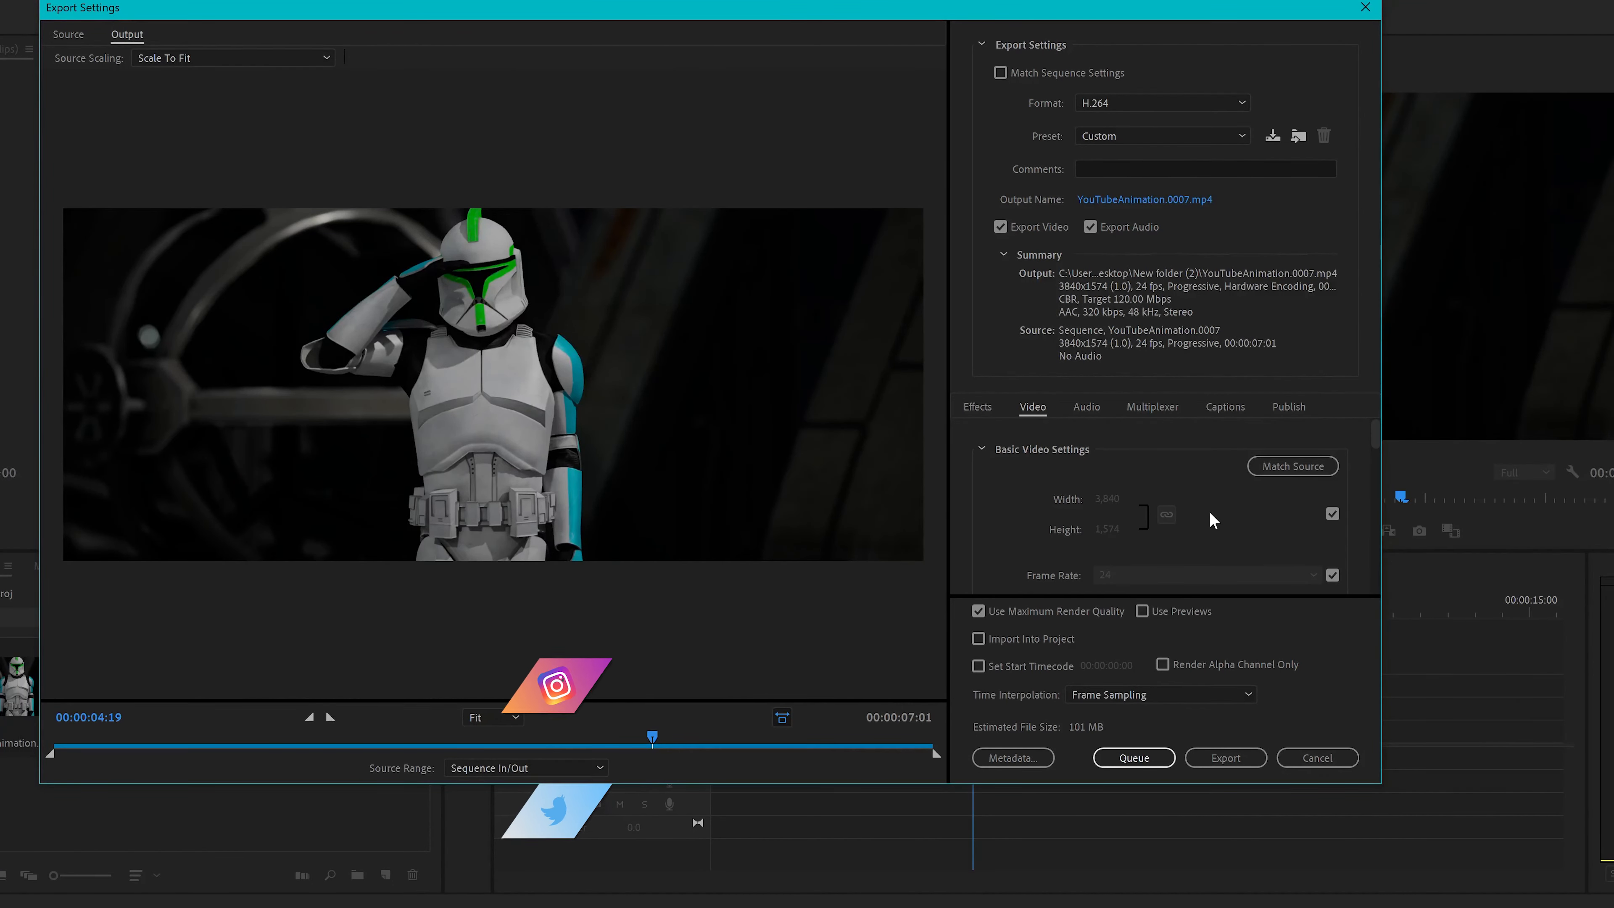
pyautogui.scroll(-10, 1026, 532)
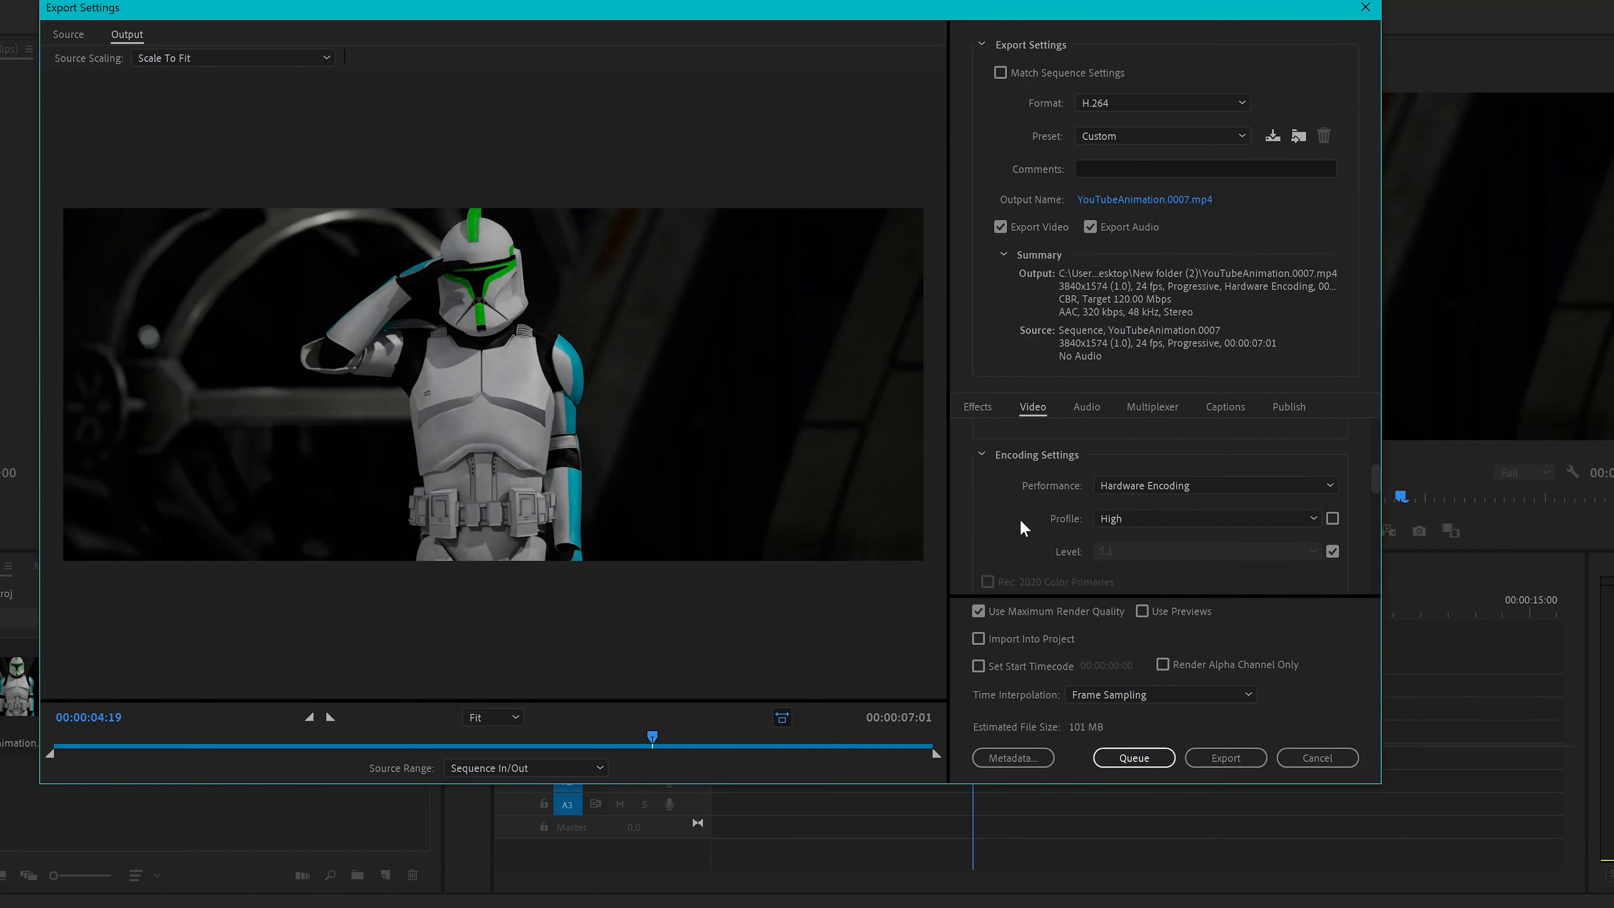
pyautogui.scroll(3, 1023, 528)
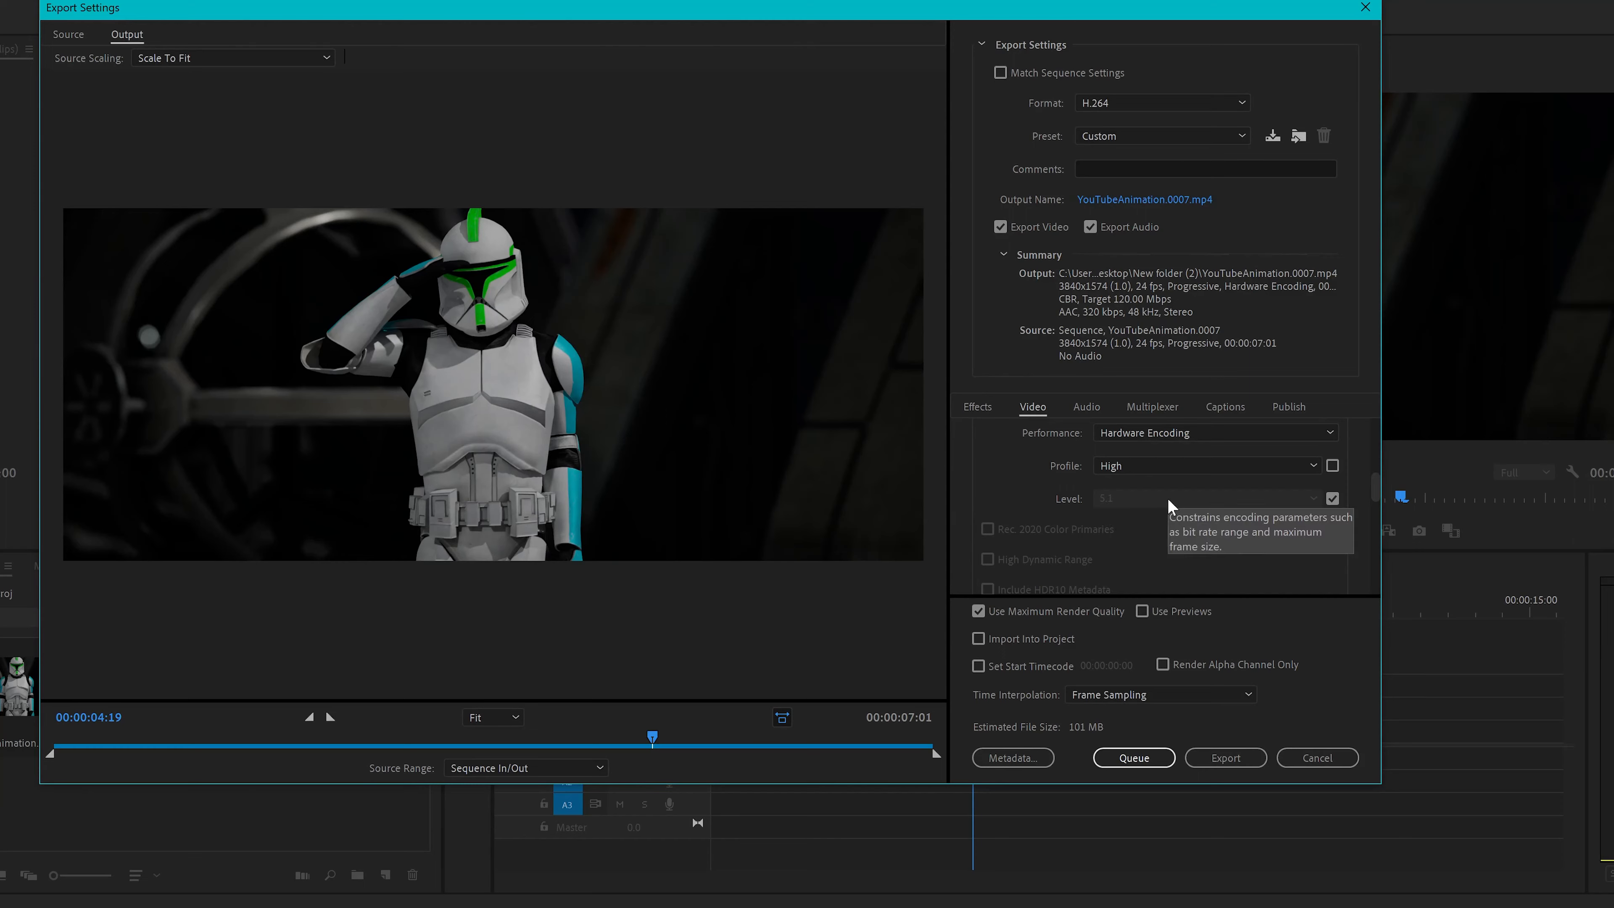
pyautogui.scroll(-5, 1033, 505)
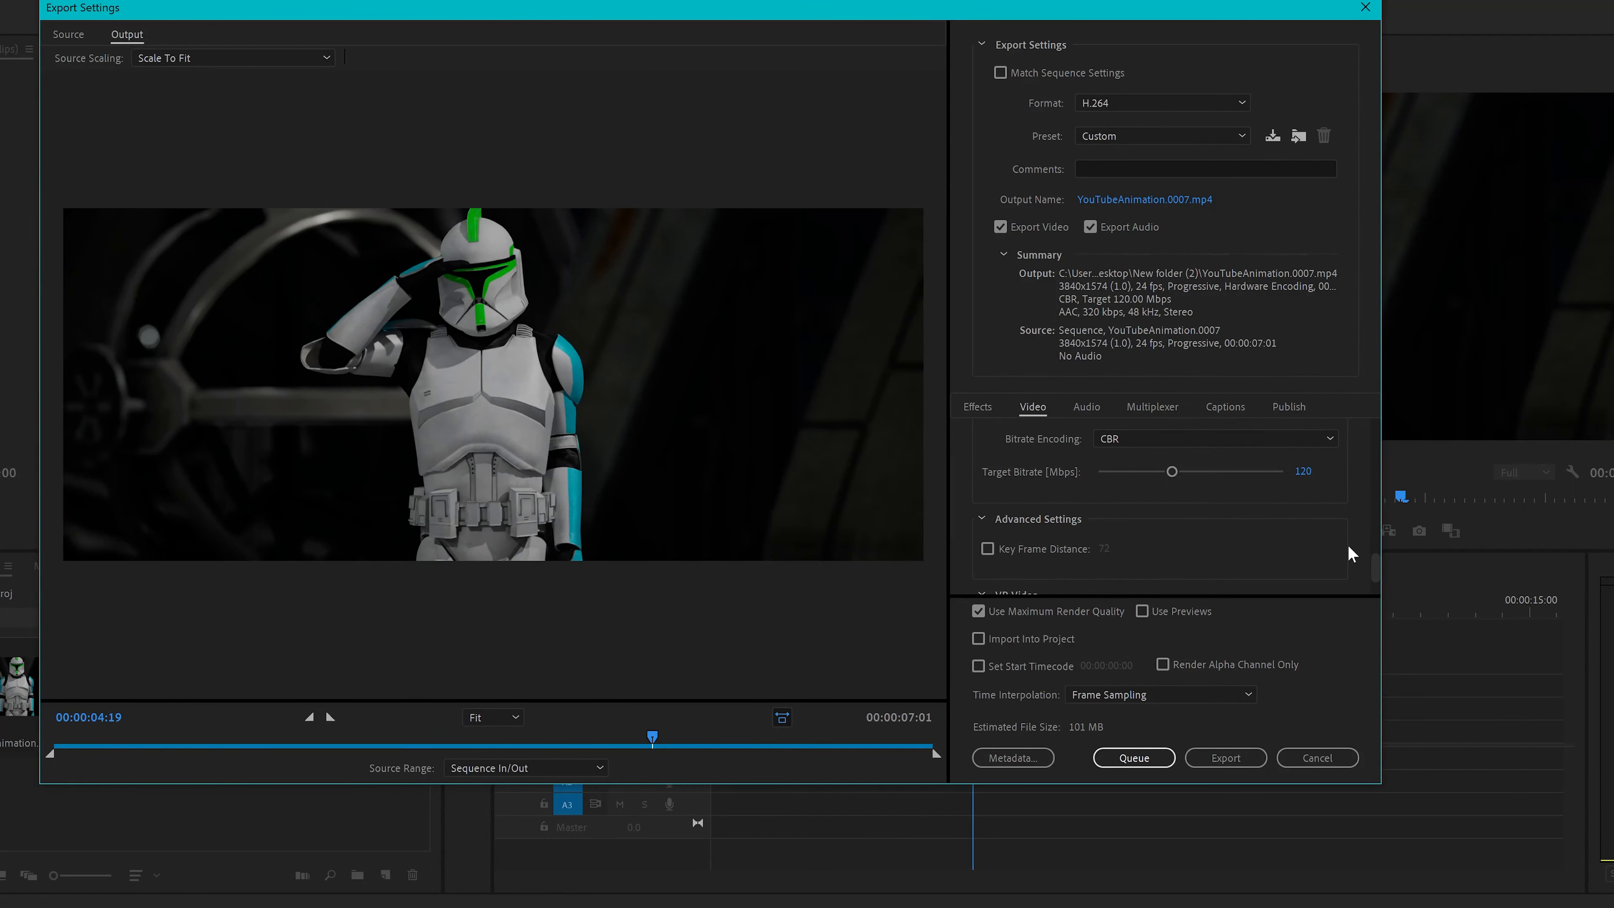
pyautogui.click(1318, 758)
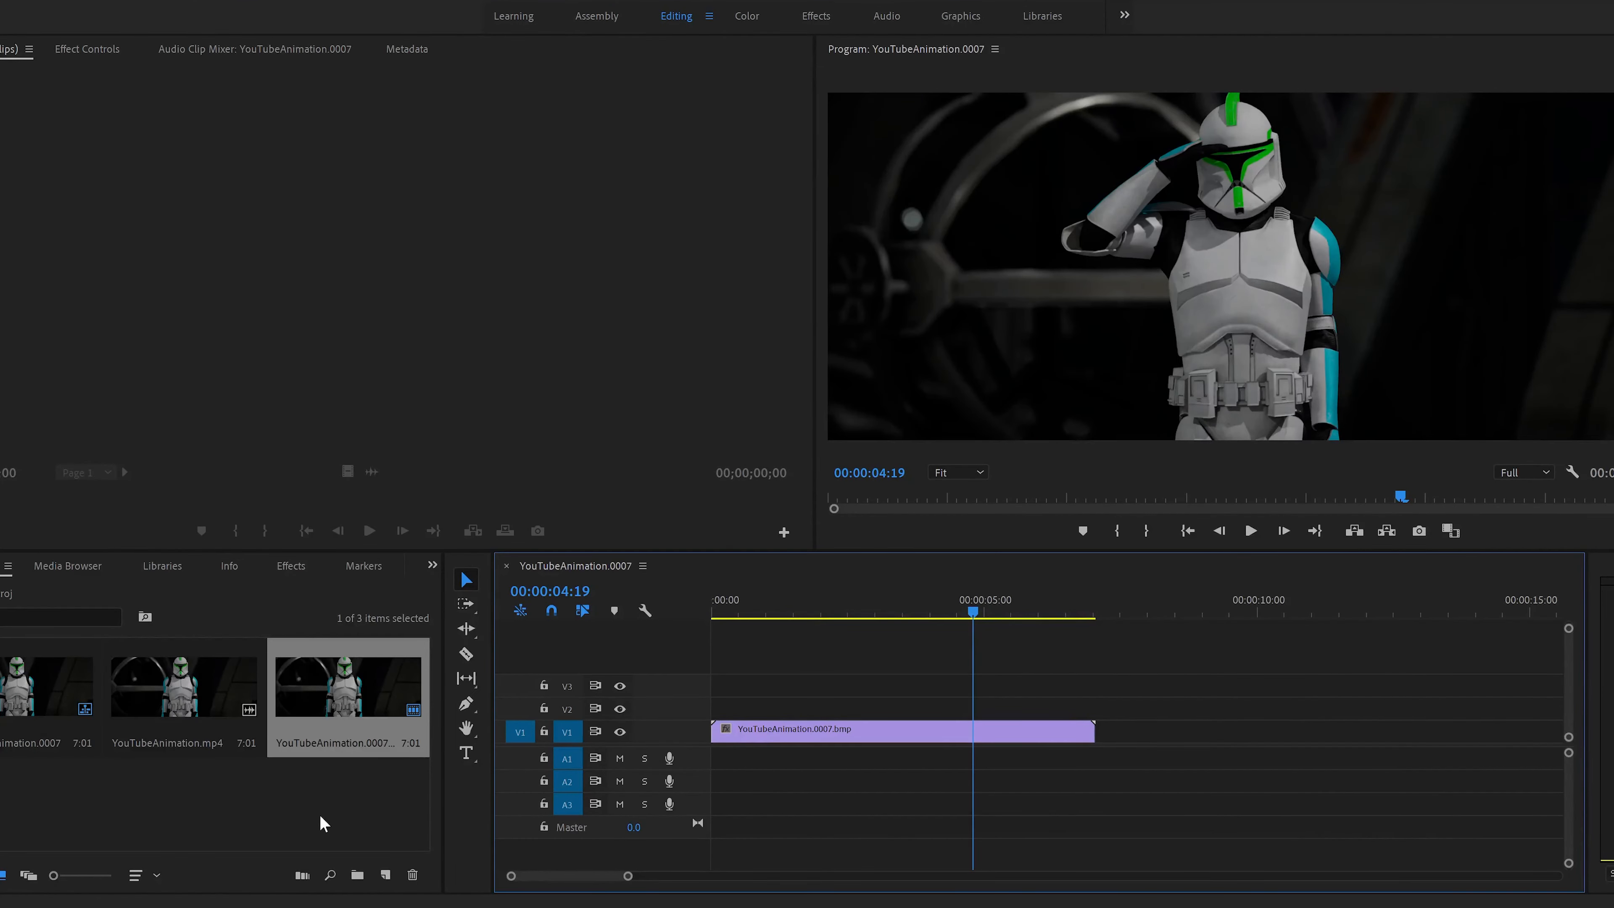
# - Replace the image sequence in the timeline with YouTubeAnimation.mp4, placed at the start of track V1
pyautogui.click(13, 670)
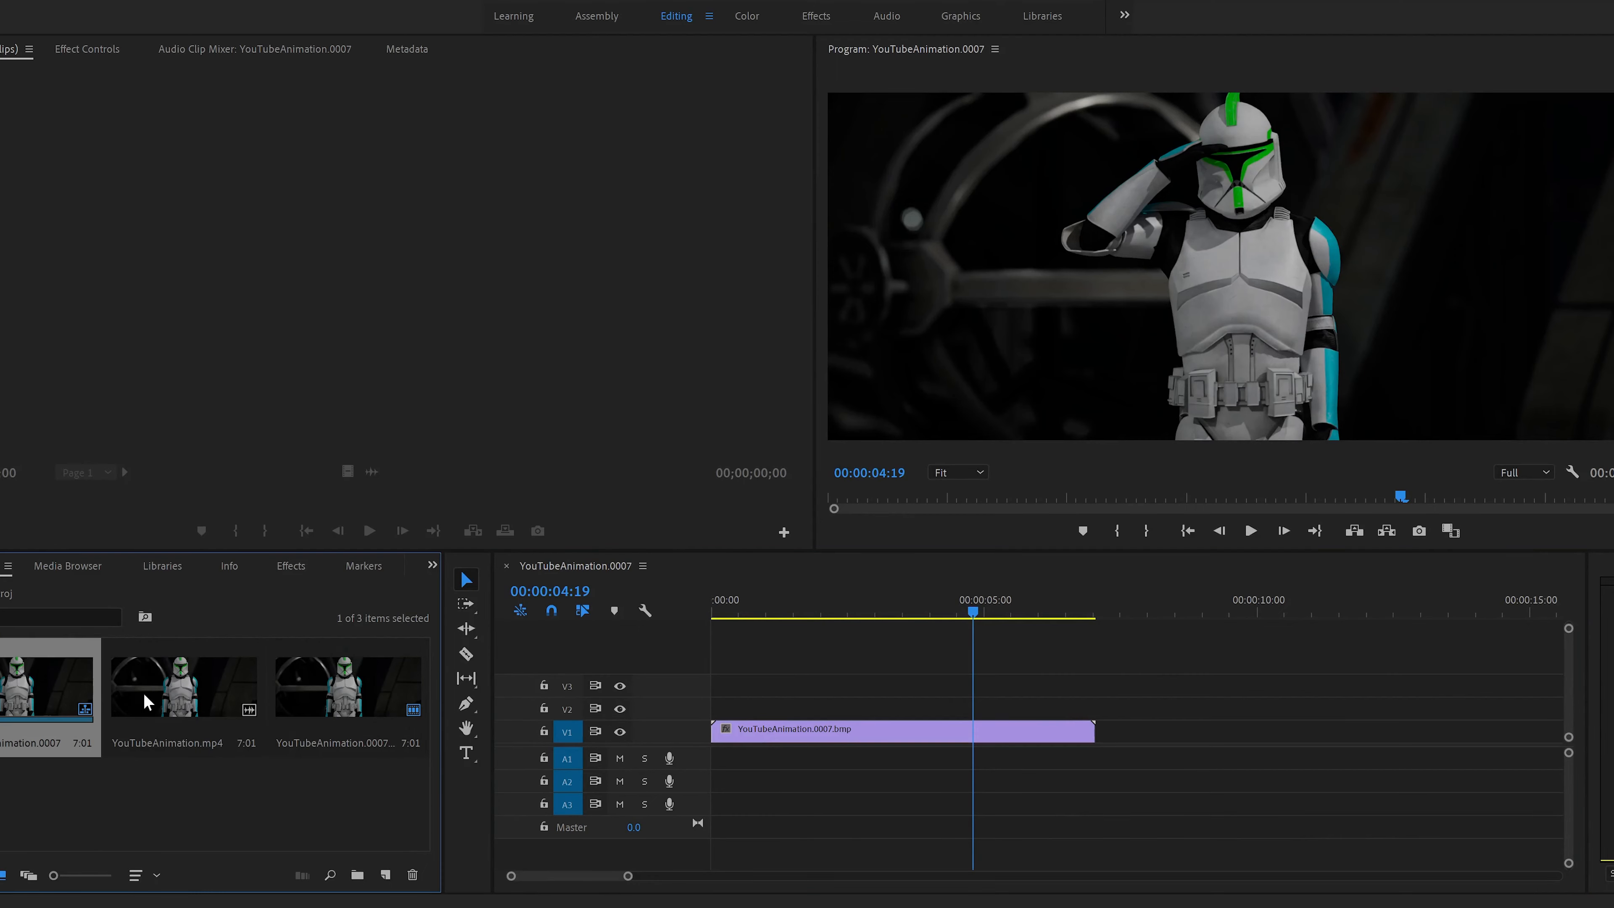
pyautogui.click(175, 699)
pyautogui.click(662, 738)
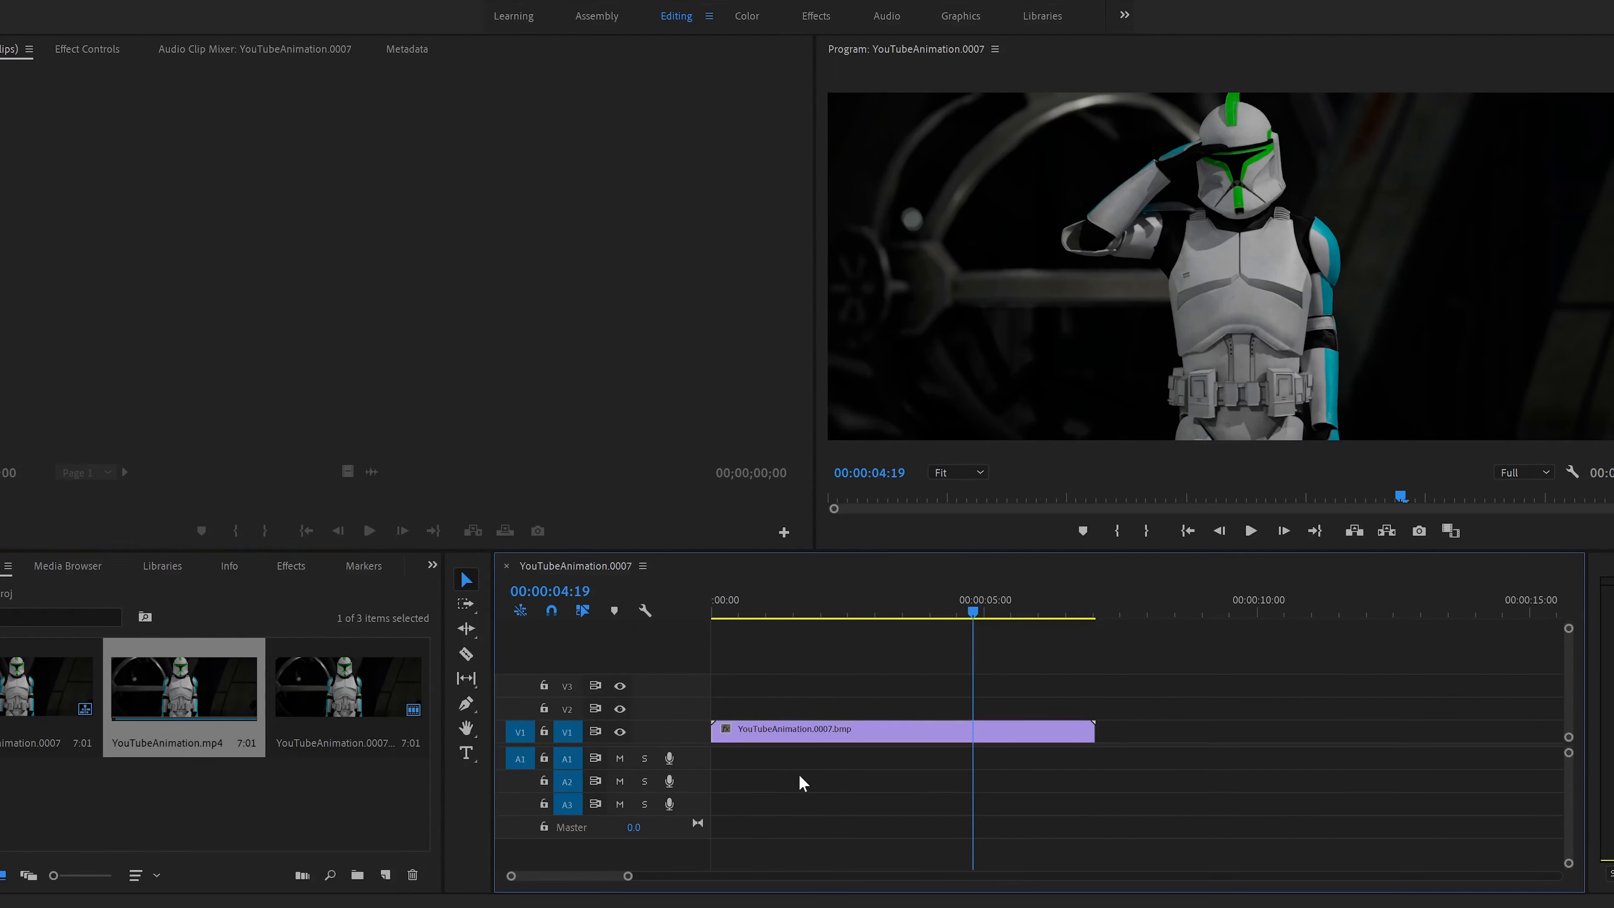
pyautogui.hotkey('ctrl', 'a')
pyautogui.press('Delete')
pyautogui.moveTo(216, 684); pyautogui.dragTo(675, 746)
# - Unlink the YouTubeAnimation.mp4 clip's video from its audio and delete the audio part from track A1
pyautogui.click(871, 746)
pyautogui.rightClick(880, 746)
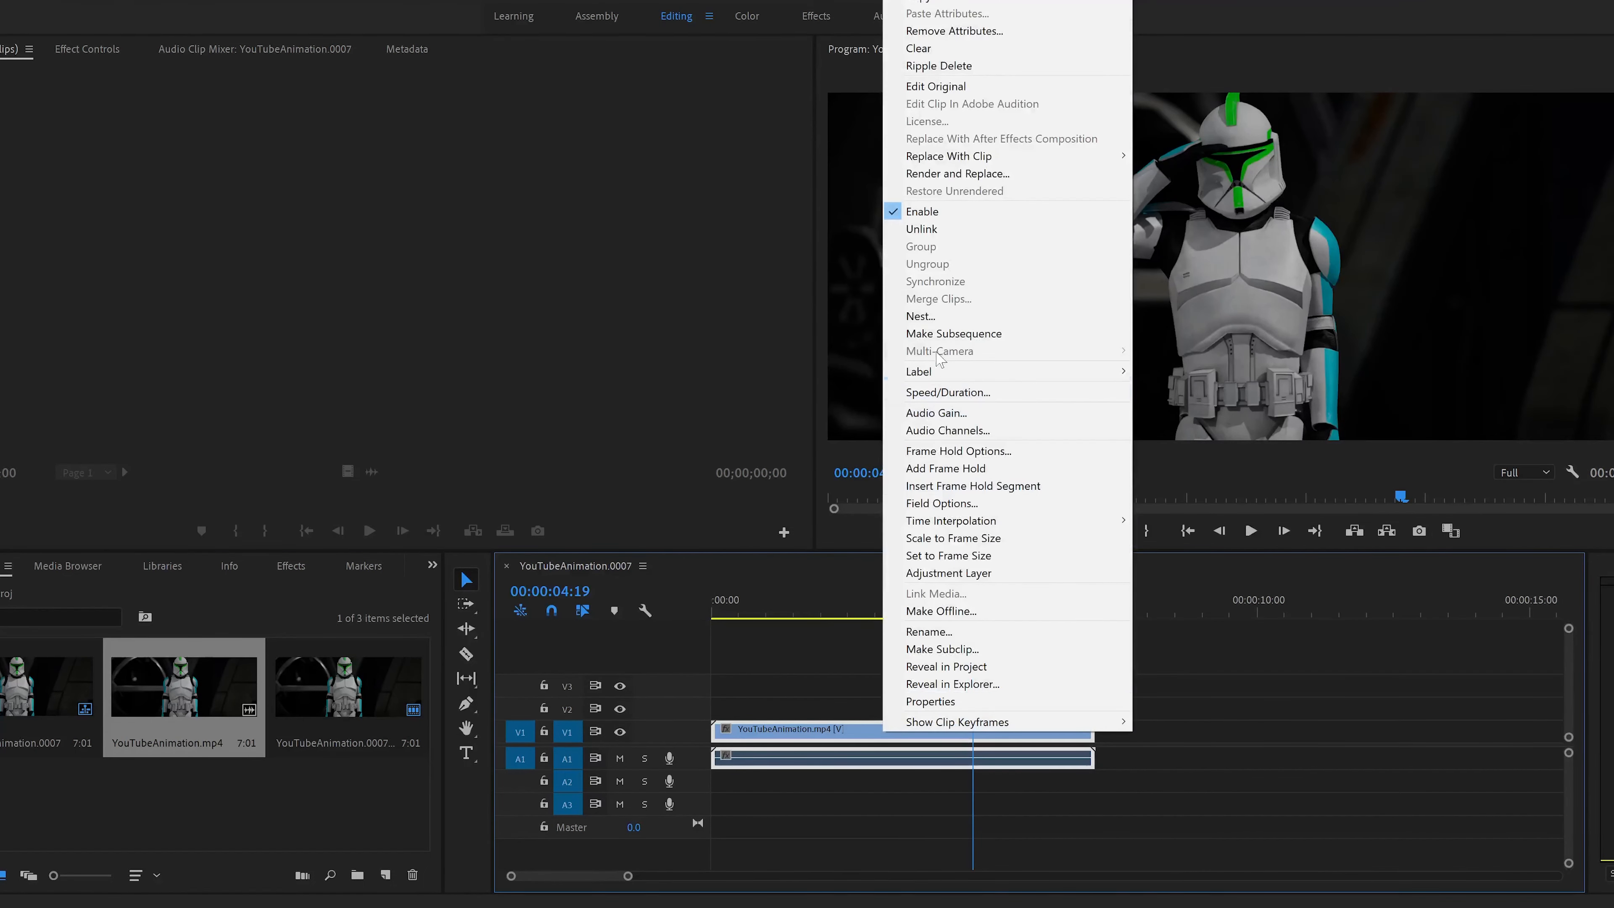
pyautogui.click(953, 231)
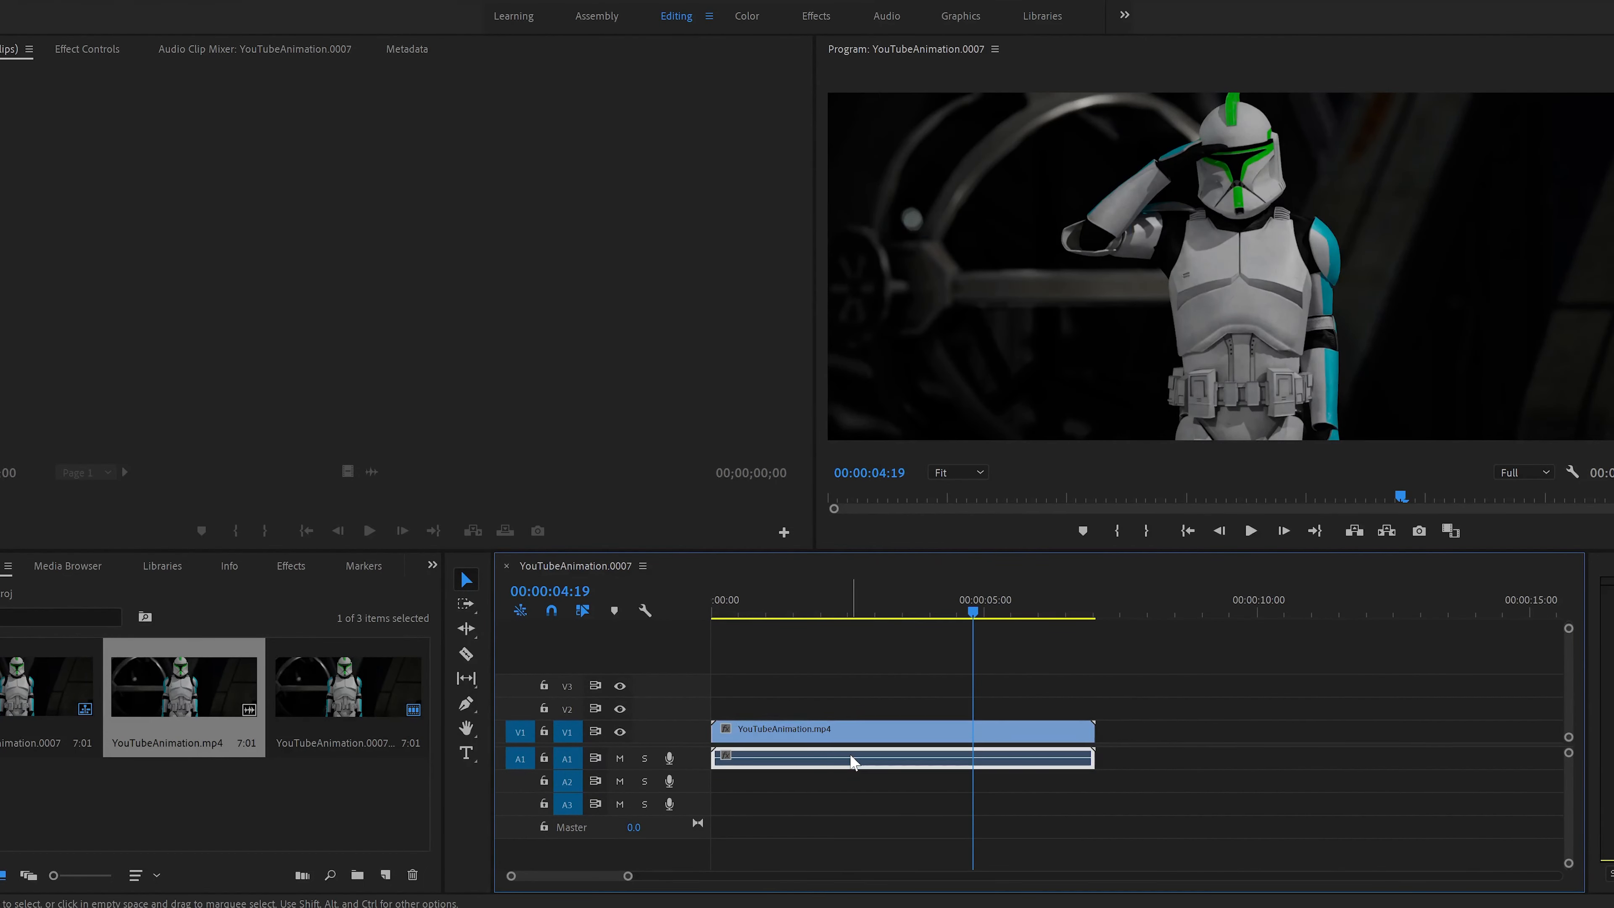
pyautogui.press('Delete')
# - Play the sequence from its beginning and pause at 00:00:02:10
pyautogui.press('Home')
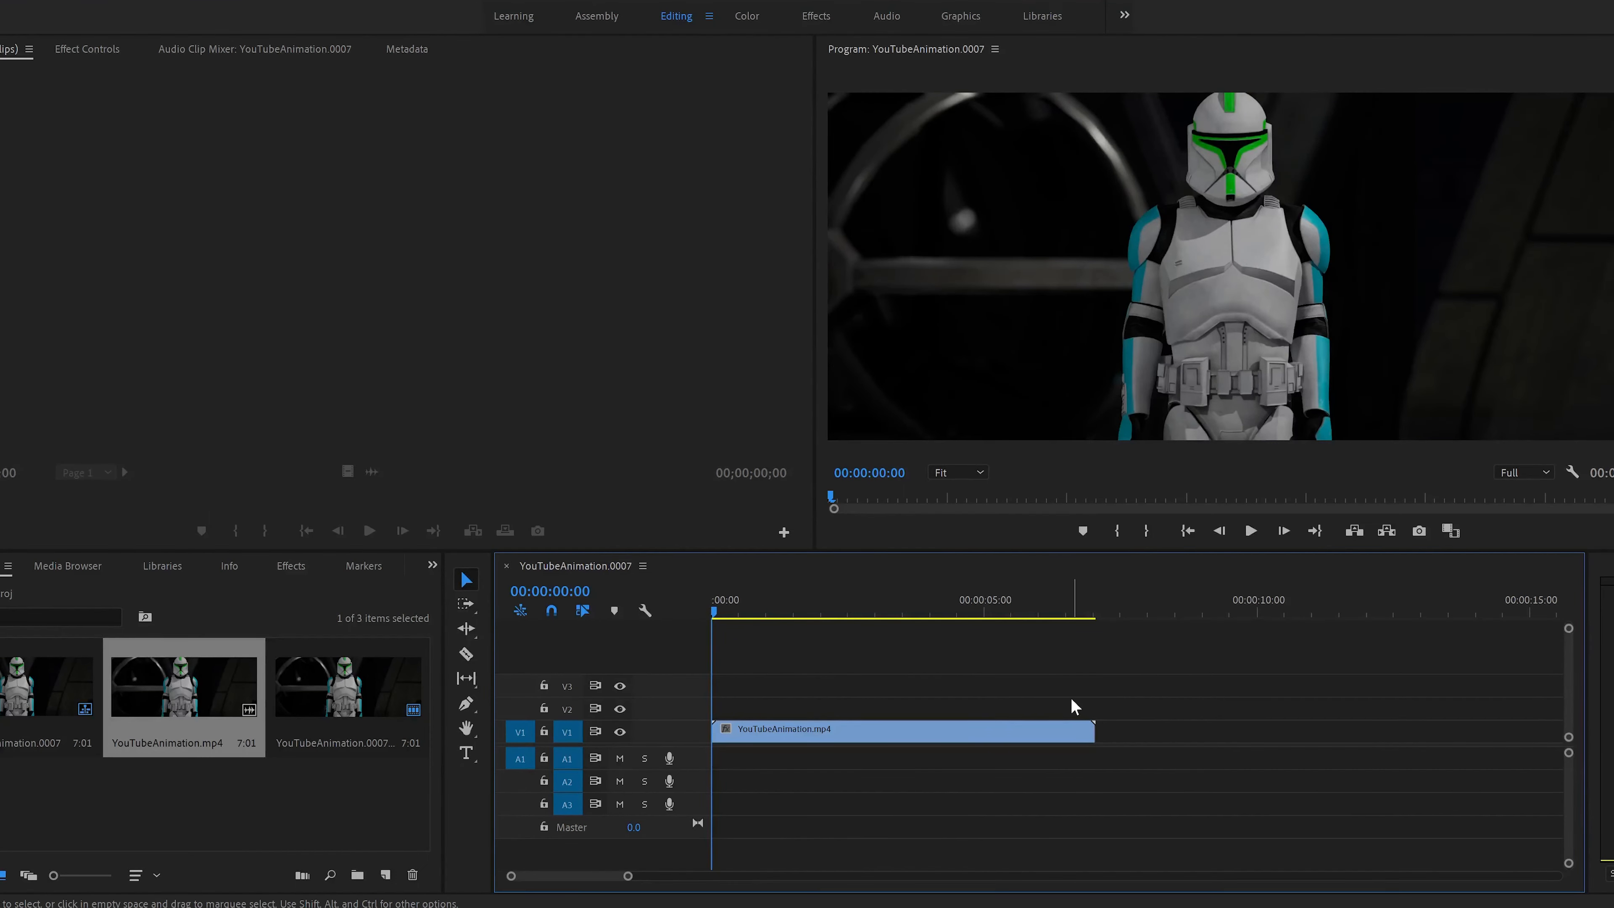
pyautogui.press('space')
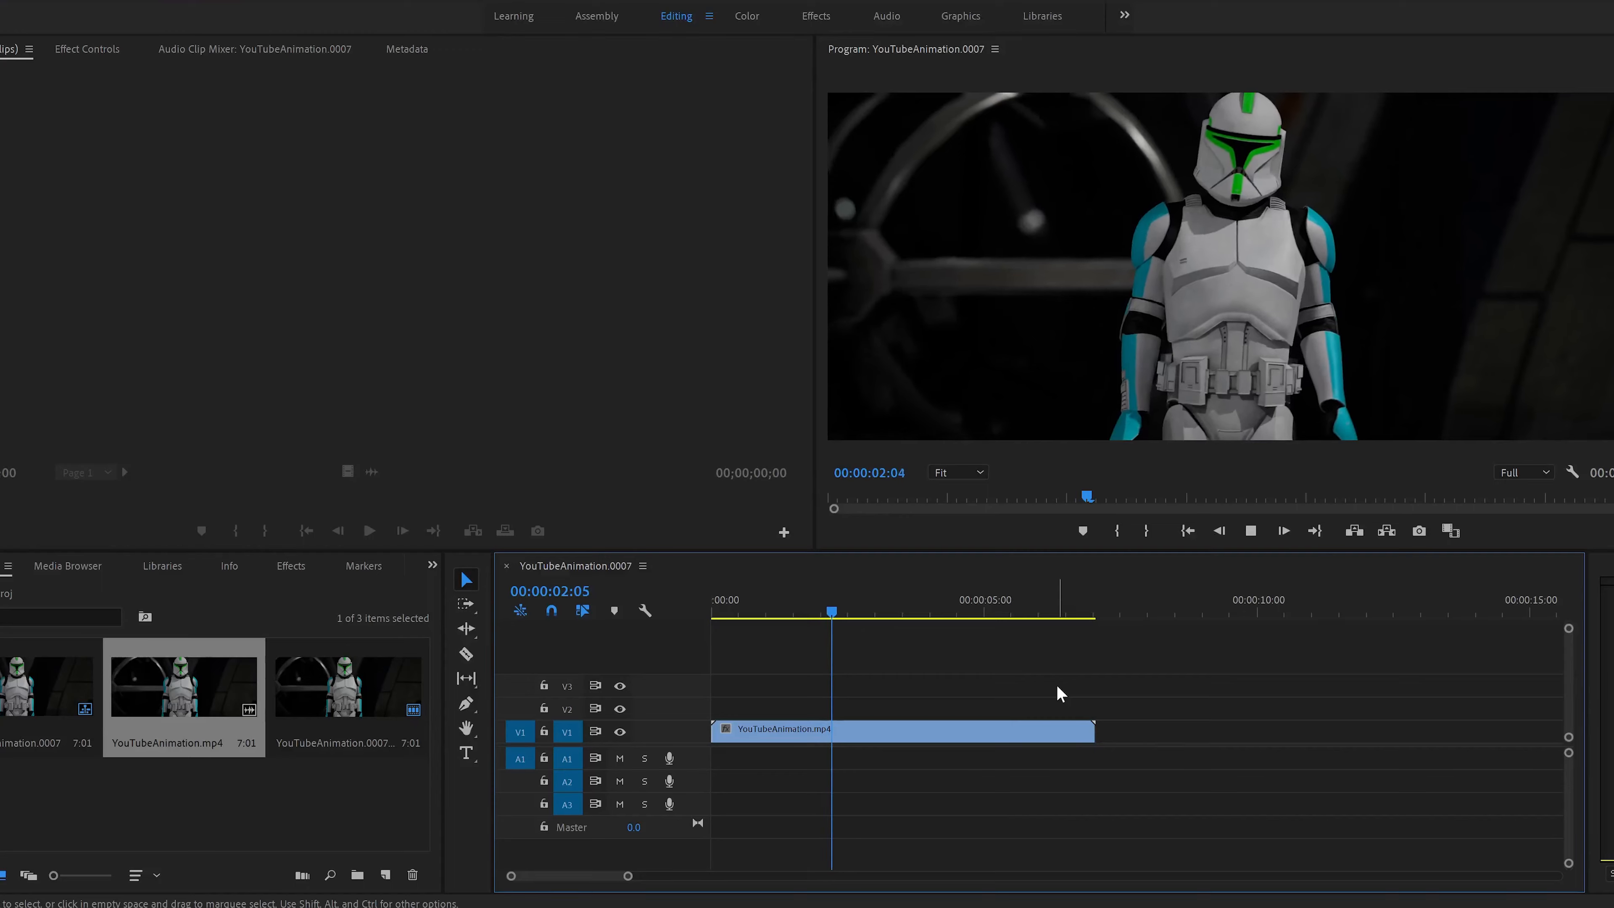
pyautogui.press('space')
# - Check the timebase and frame size in the sequence settings and close them without changes
pyautogui.click(29, 1)
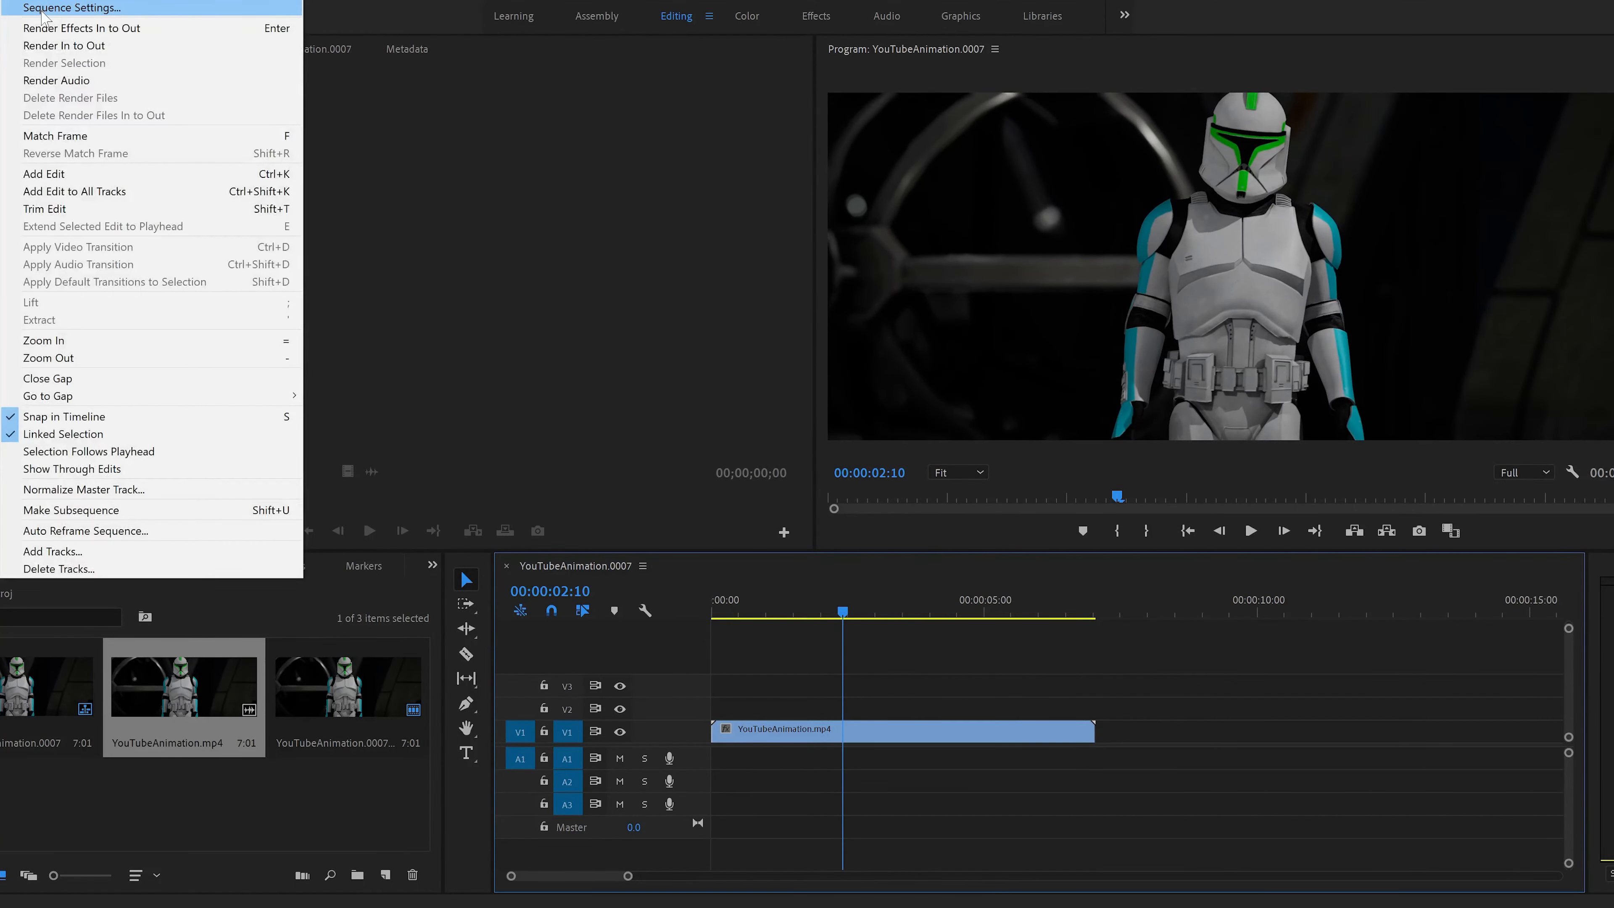
pyautogui.click(43, 8)
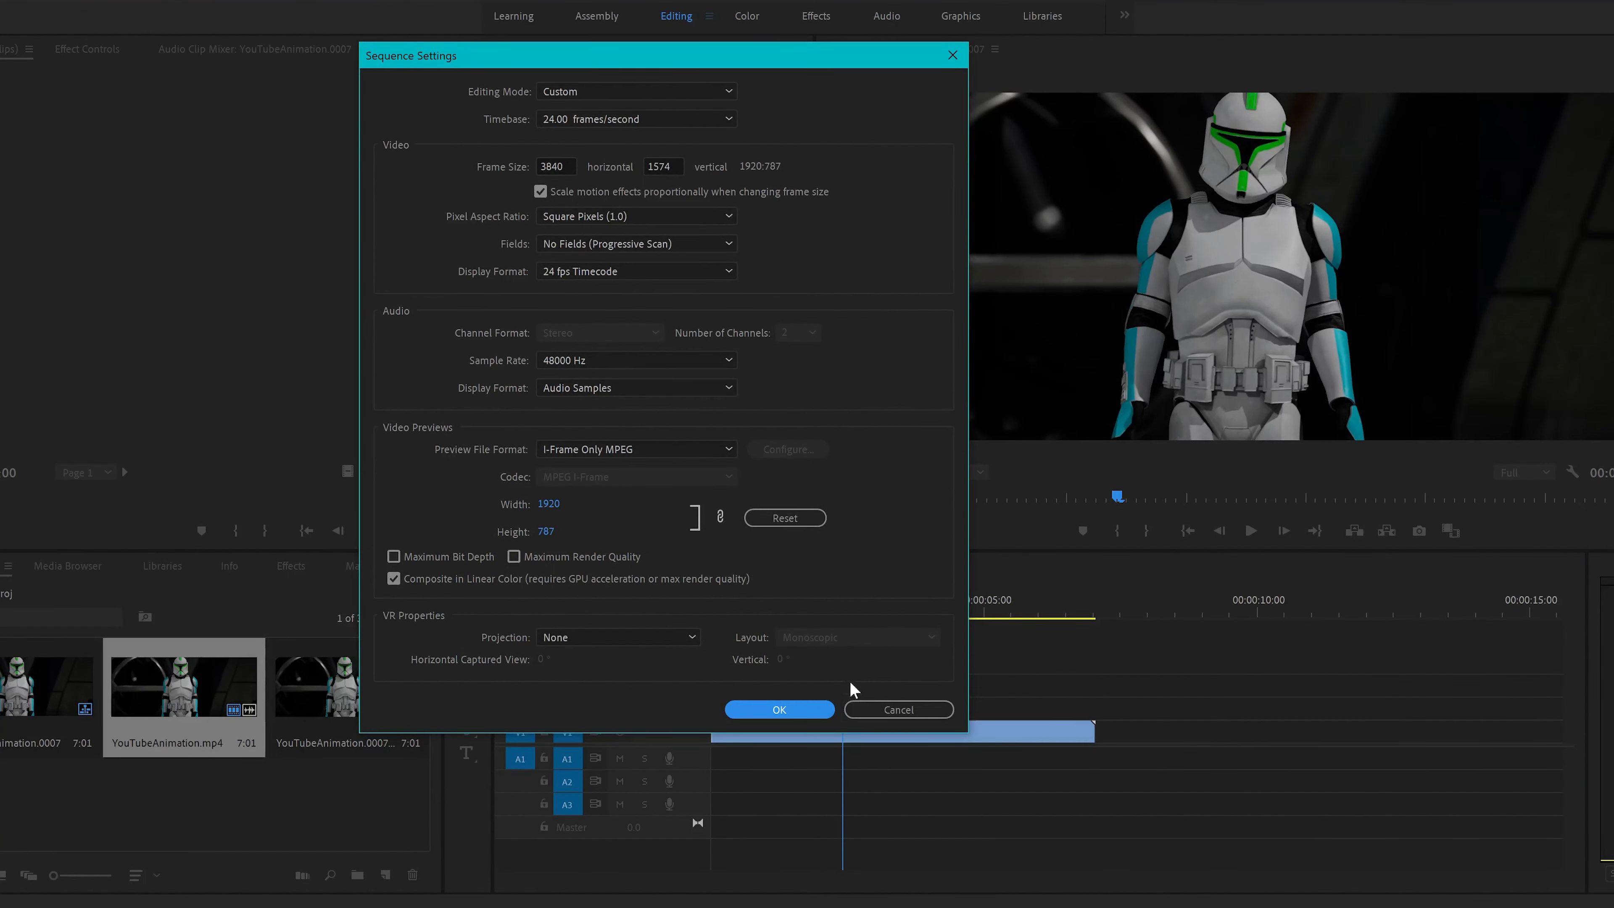
pyautogui.click(875, 708)
# - Play the rest of the animation, return to the start of the sequence and replay it up to 00:00:05:00
pyautogui.press('space')
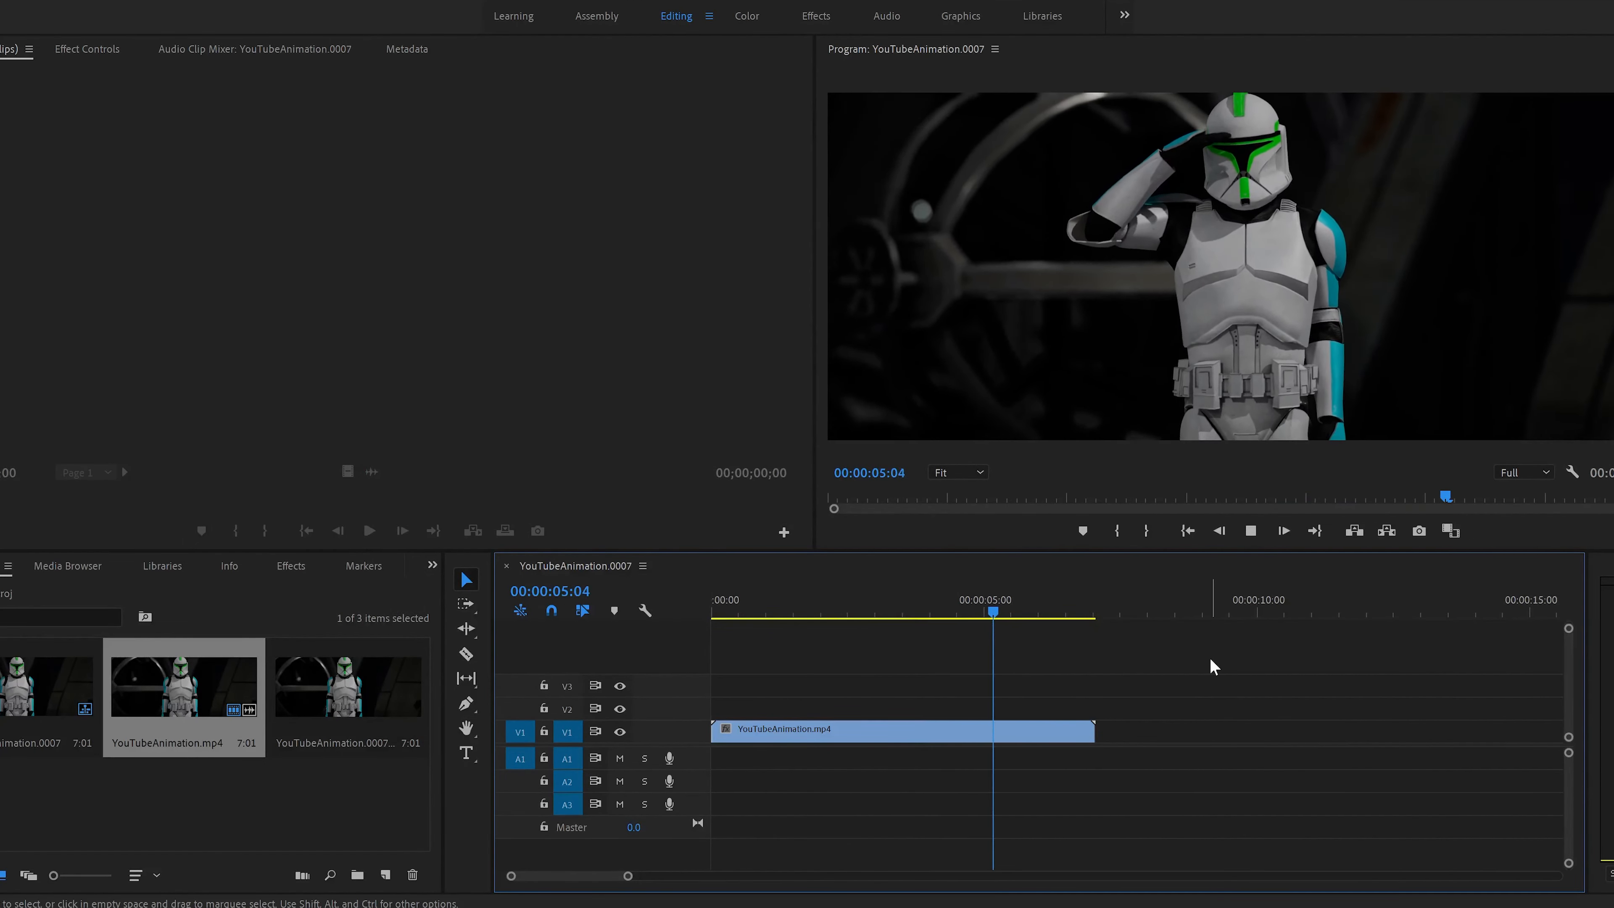
pyautogui.press('space')
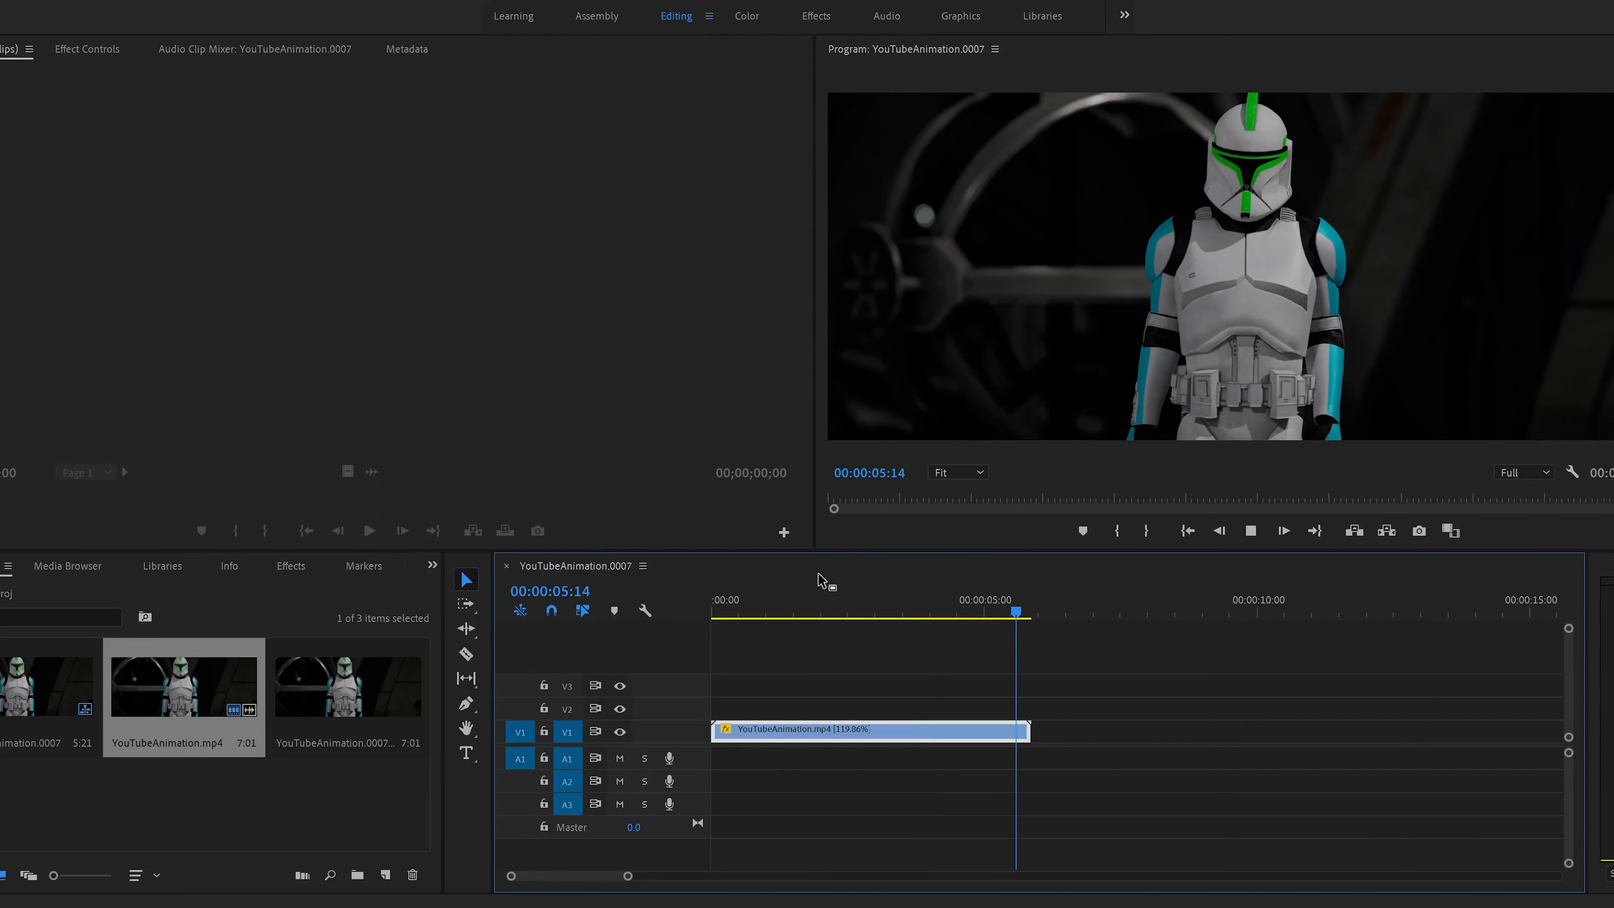
pyautogui.press('Home')
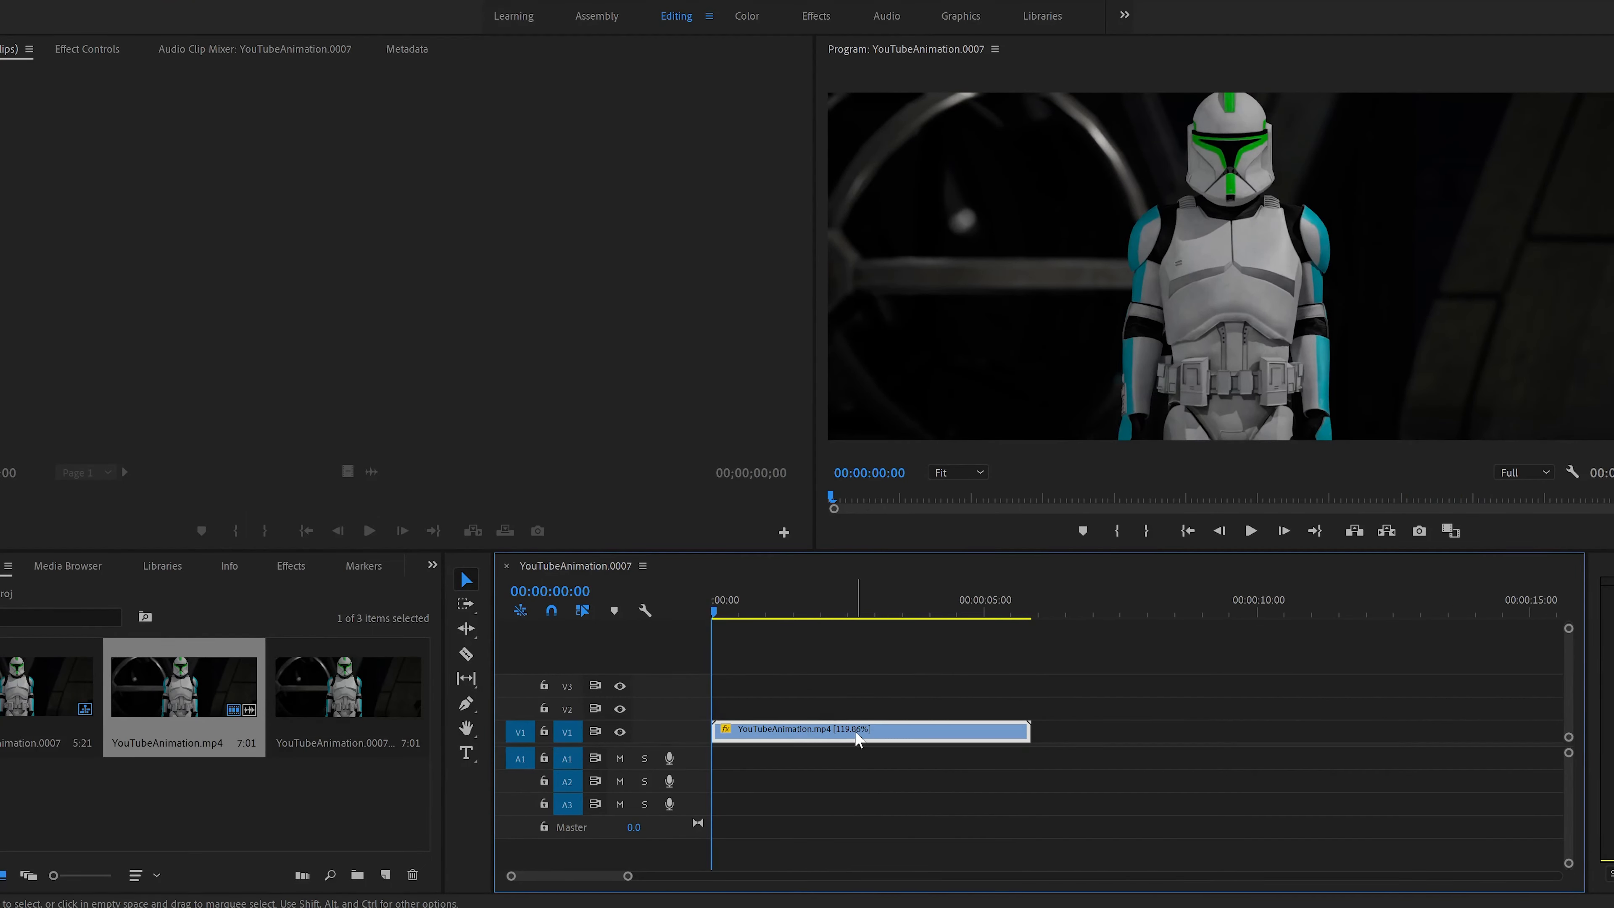
pyautogui.moveTo(857, 737)
pyautogui.press('space')
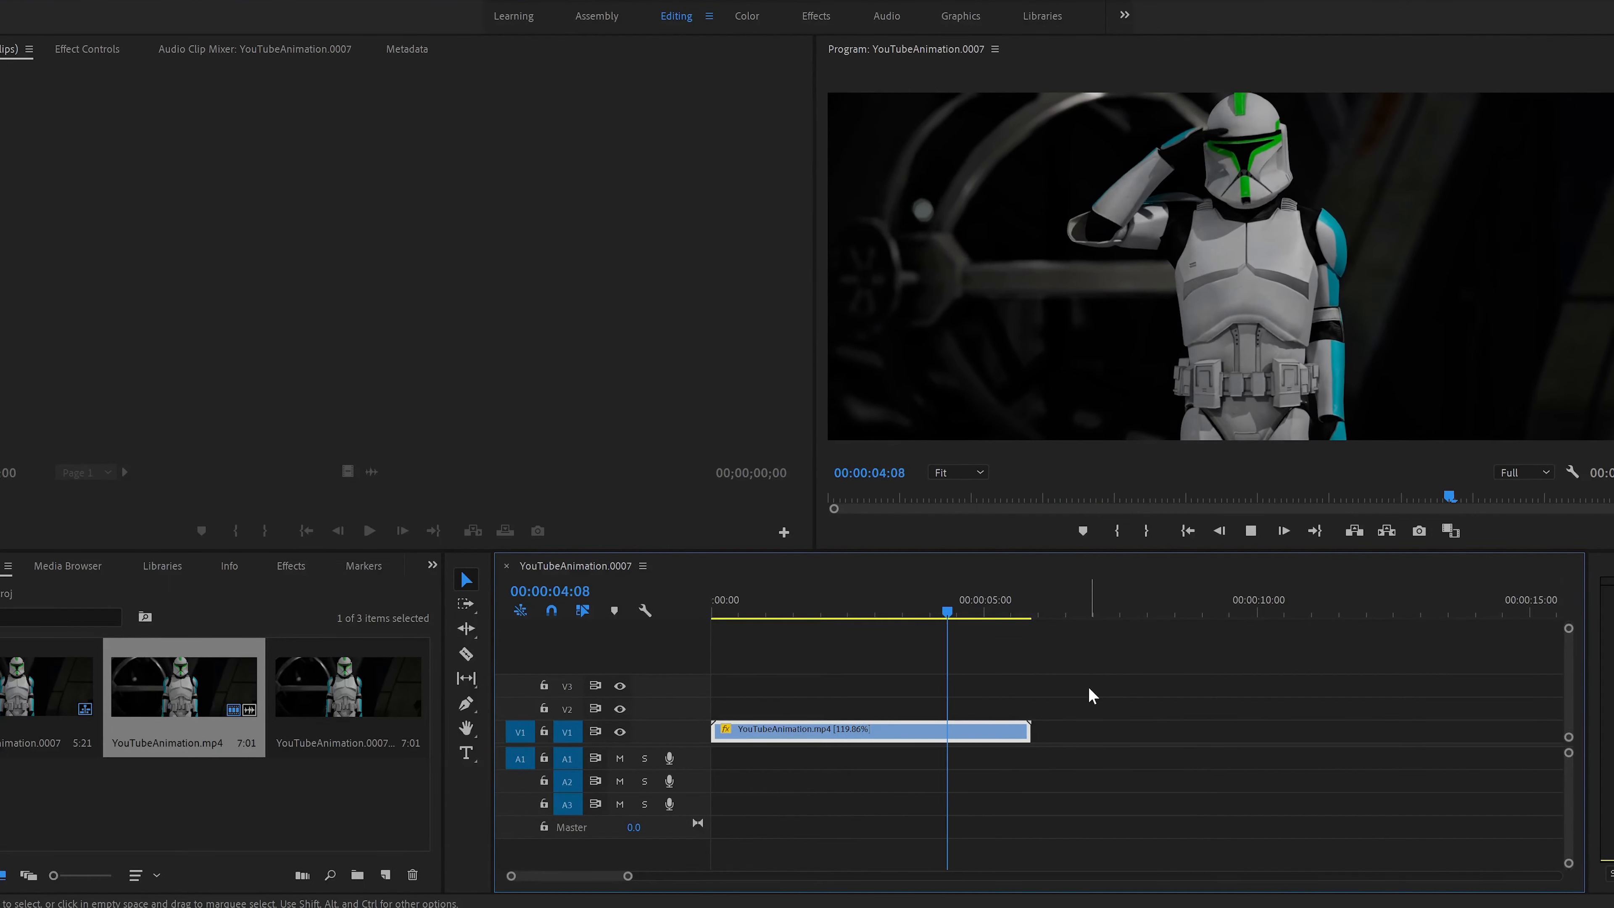
pyautogui.press('space')
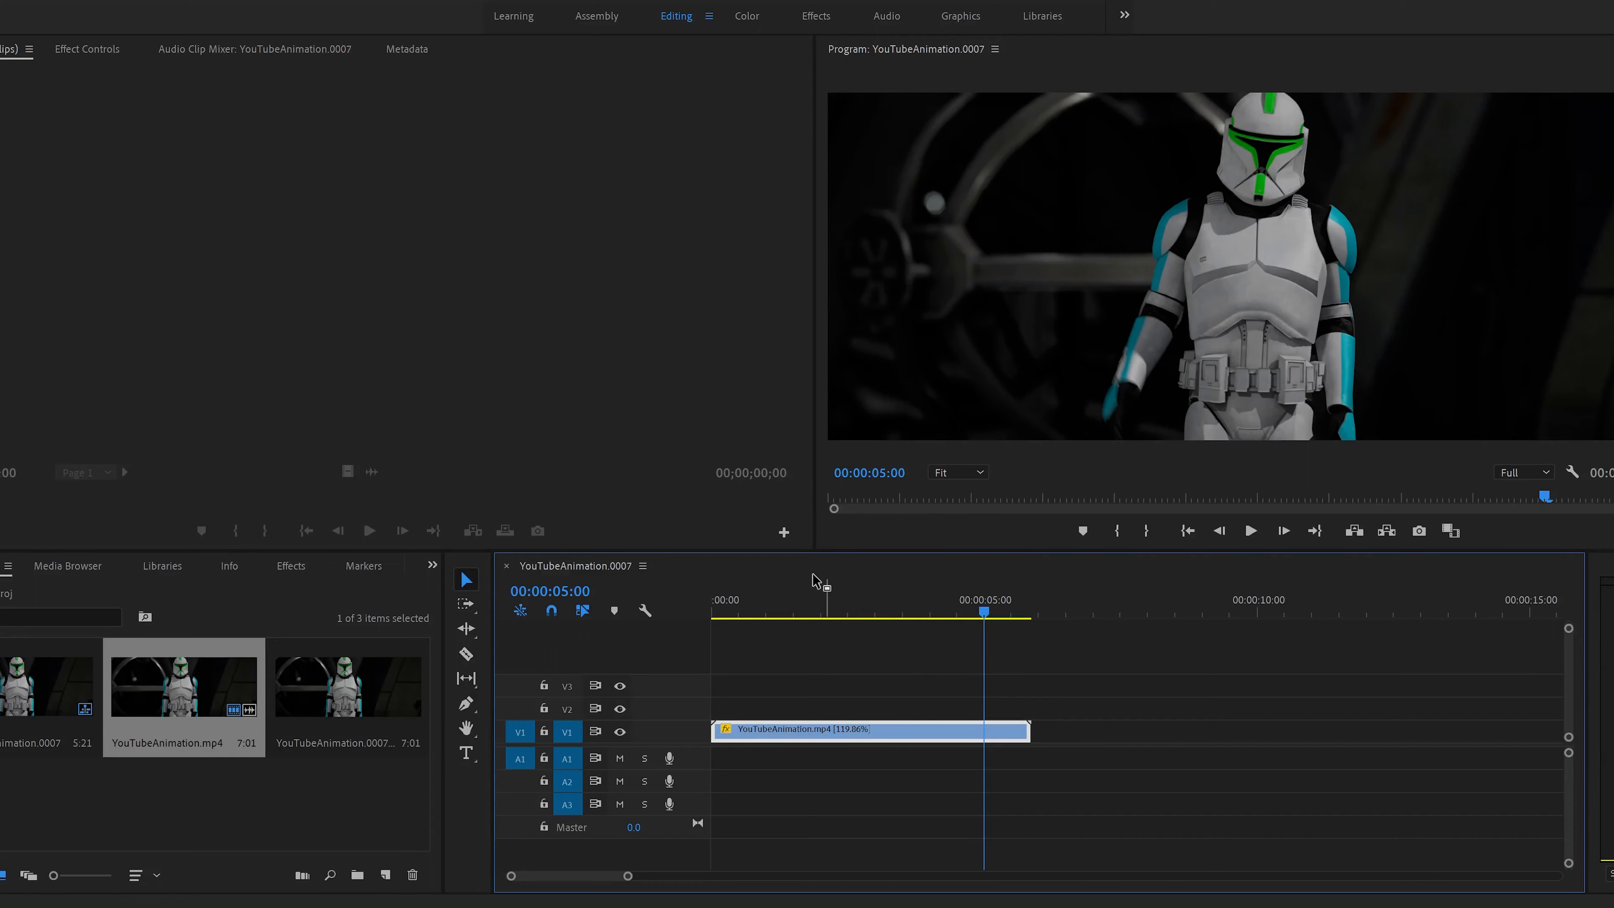
# - Park the playhead at 00:00:01:09 and switch to the Color workspace
pyautogui.click(786, 604)
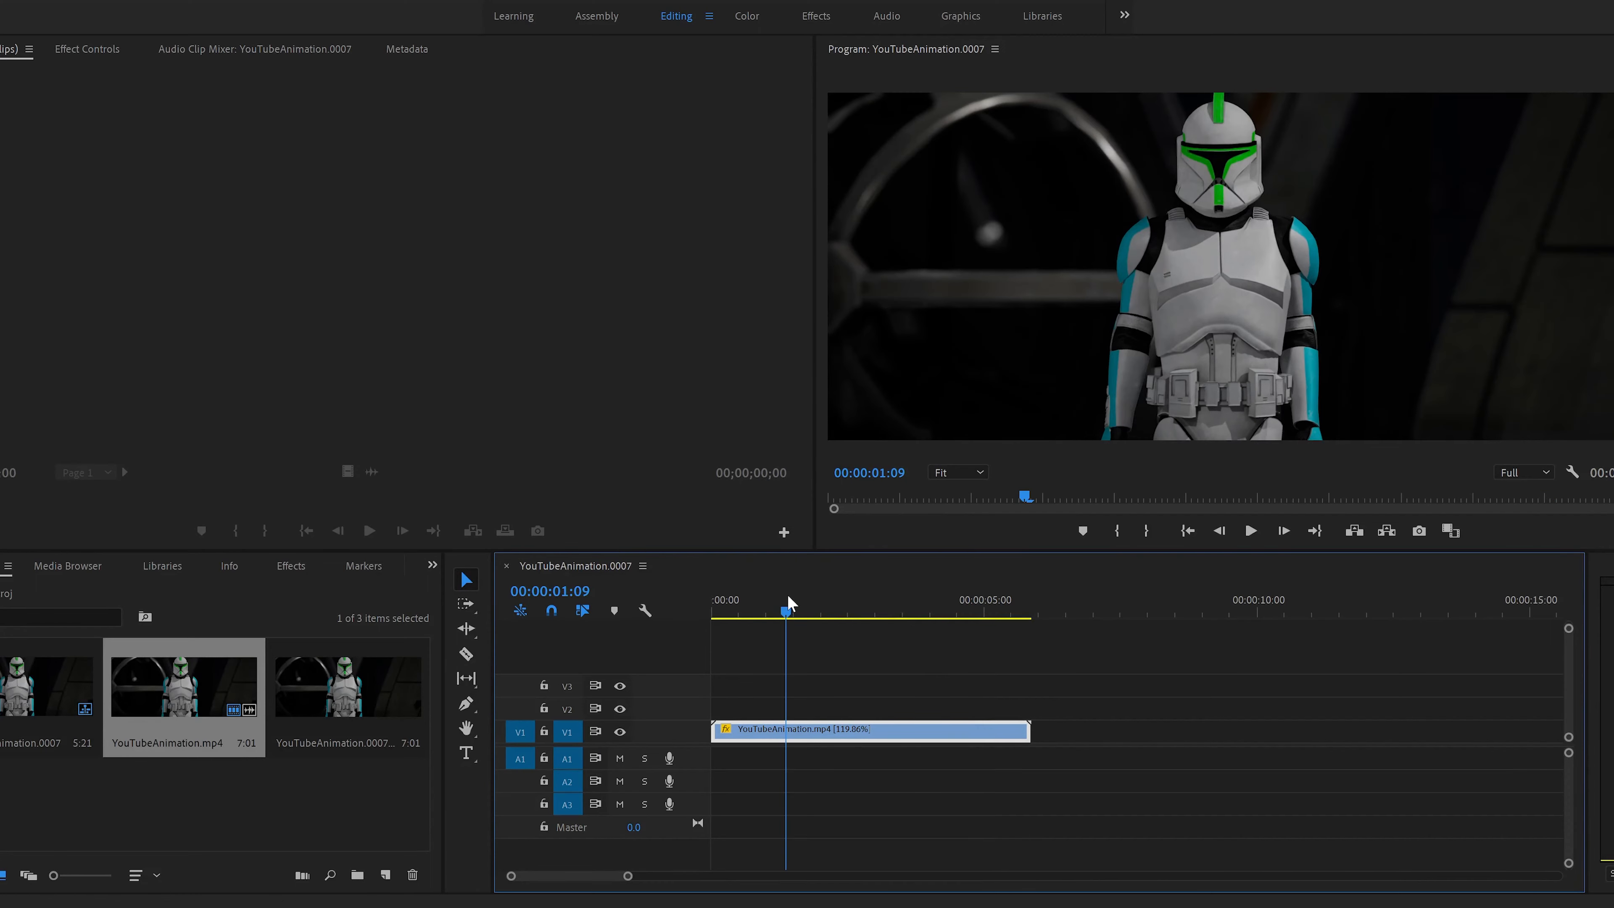
pyautogui.click(748, 17)
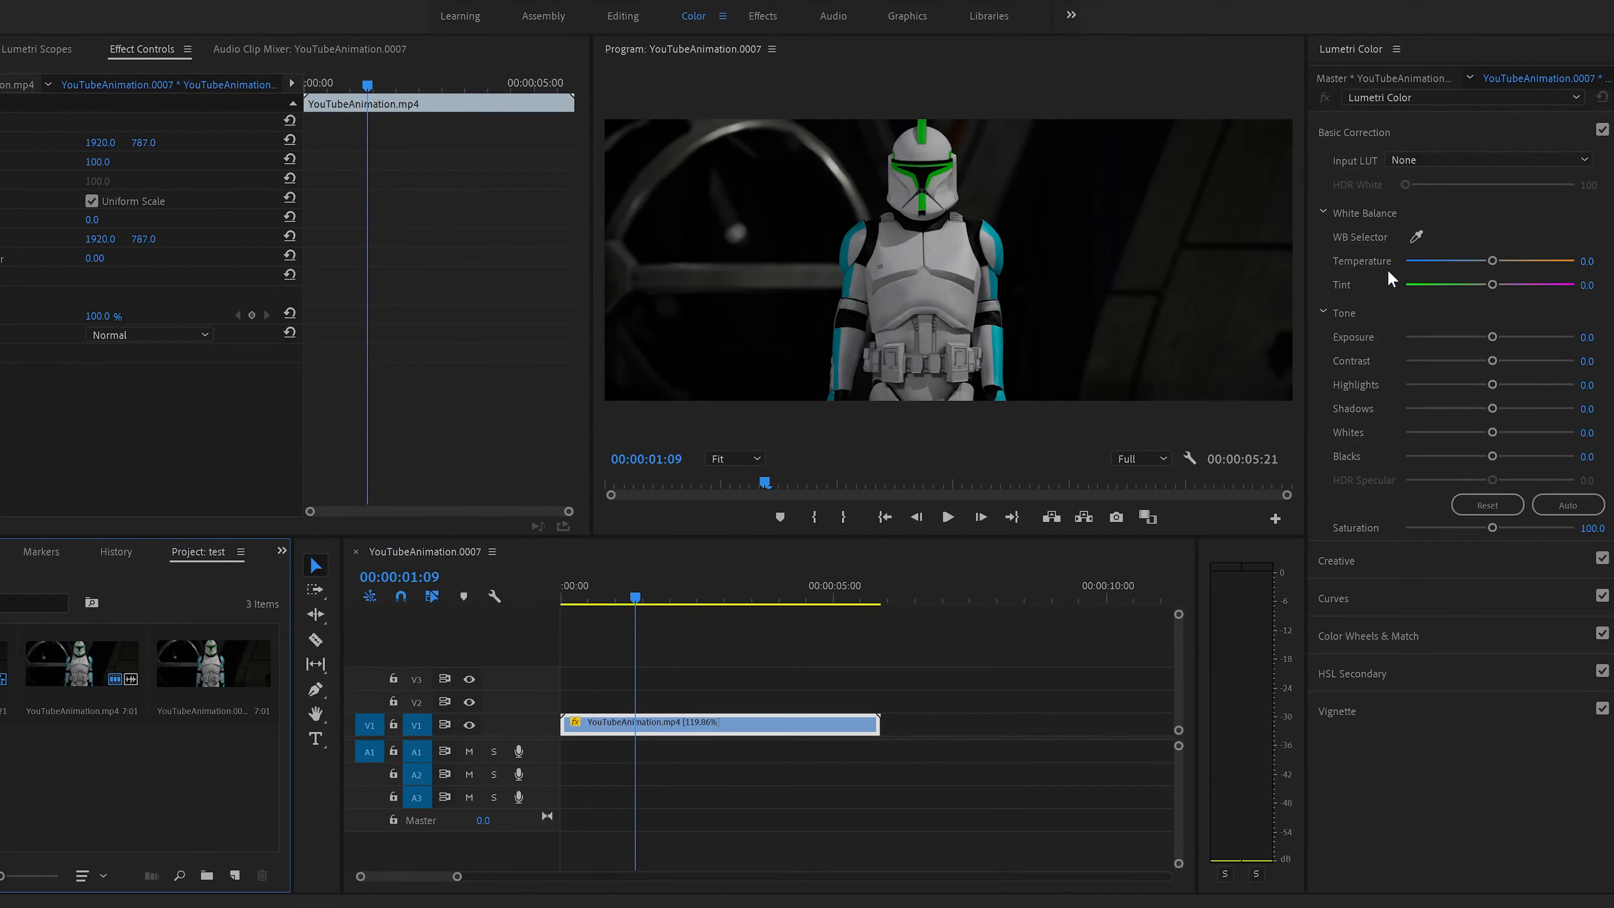
# - Try to correct the clip's white balance by sampling a reference colour with the WB Selector
pyautogui.click(1416, 237)
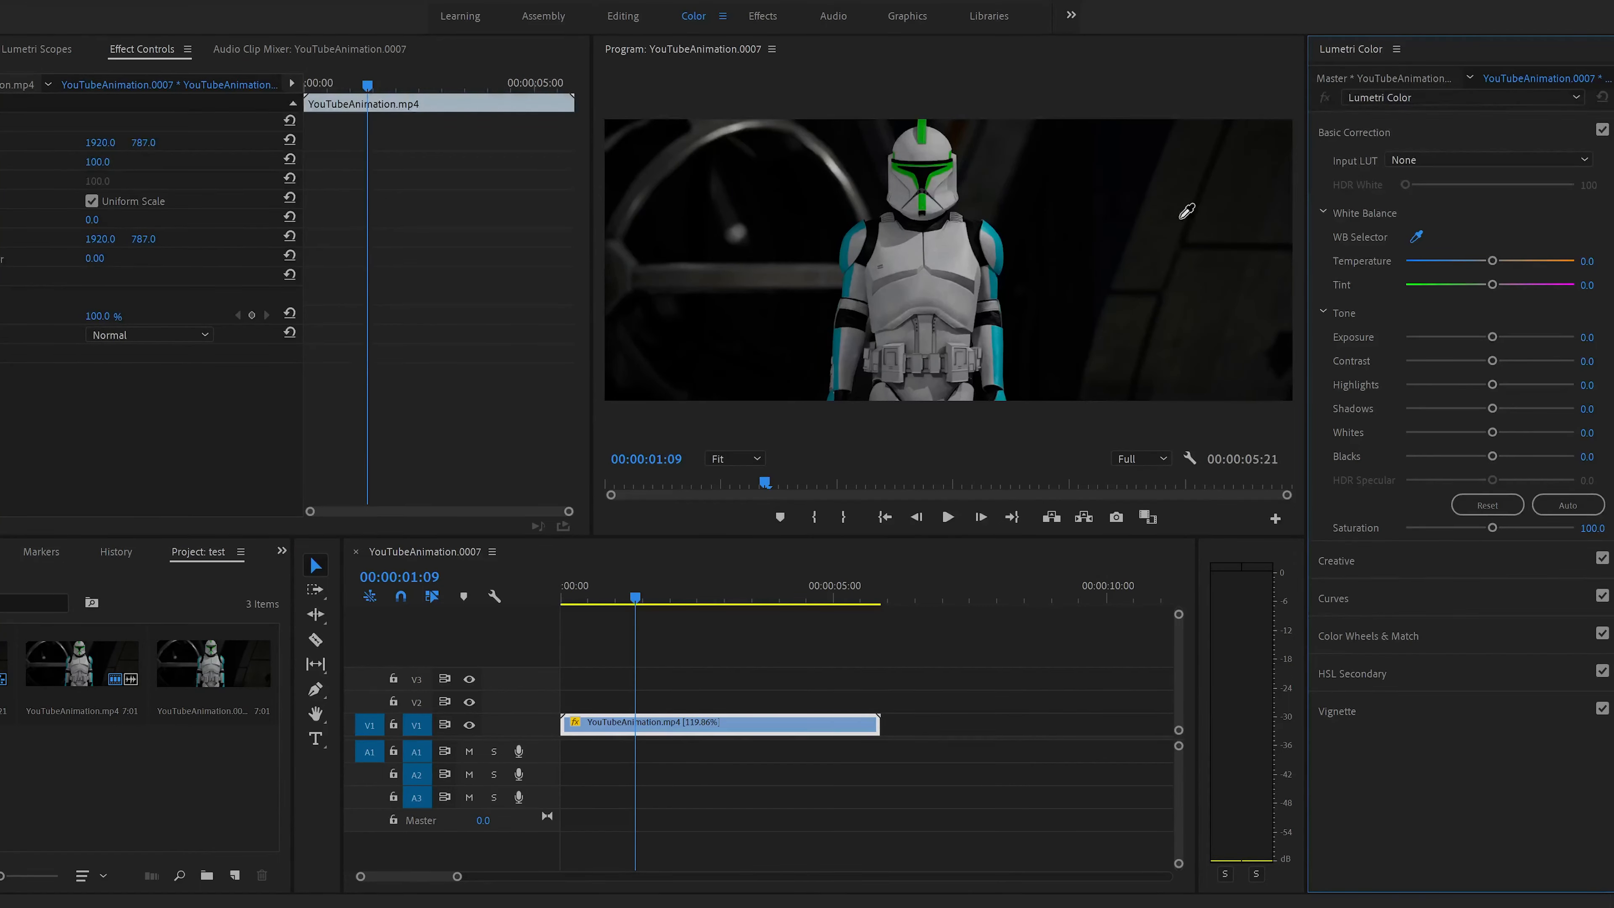
pyautogui.click(1417, 237)
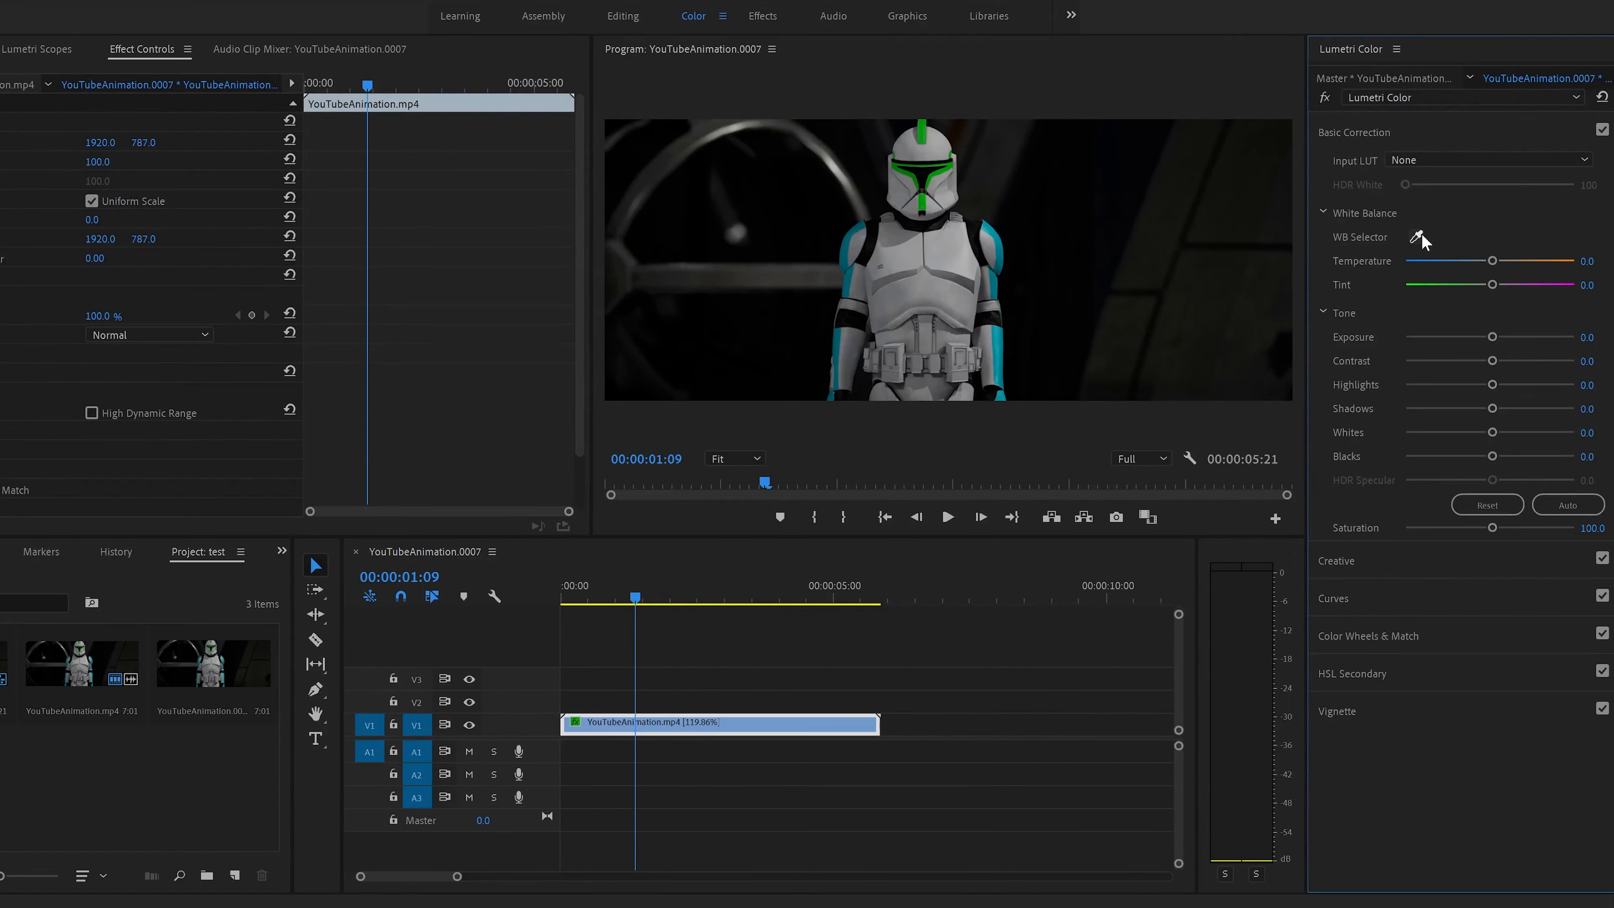
pyautogui.click(1418, 237)
pyautogui.click(1415, 239)
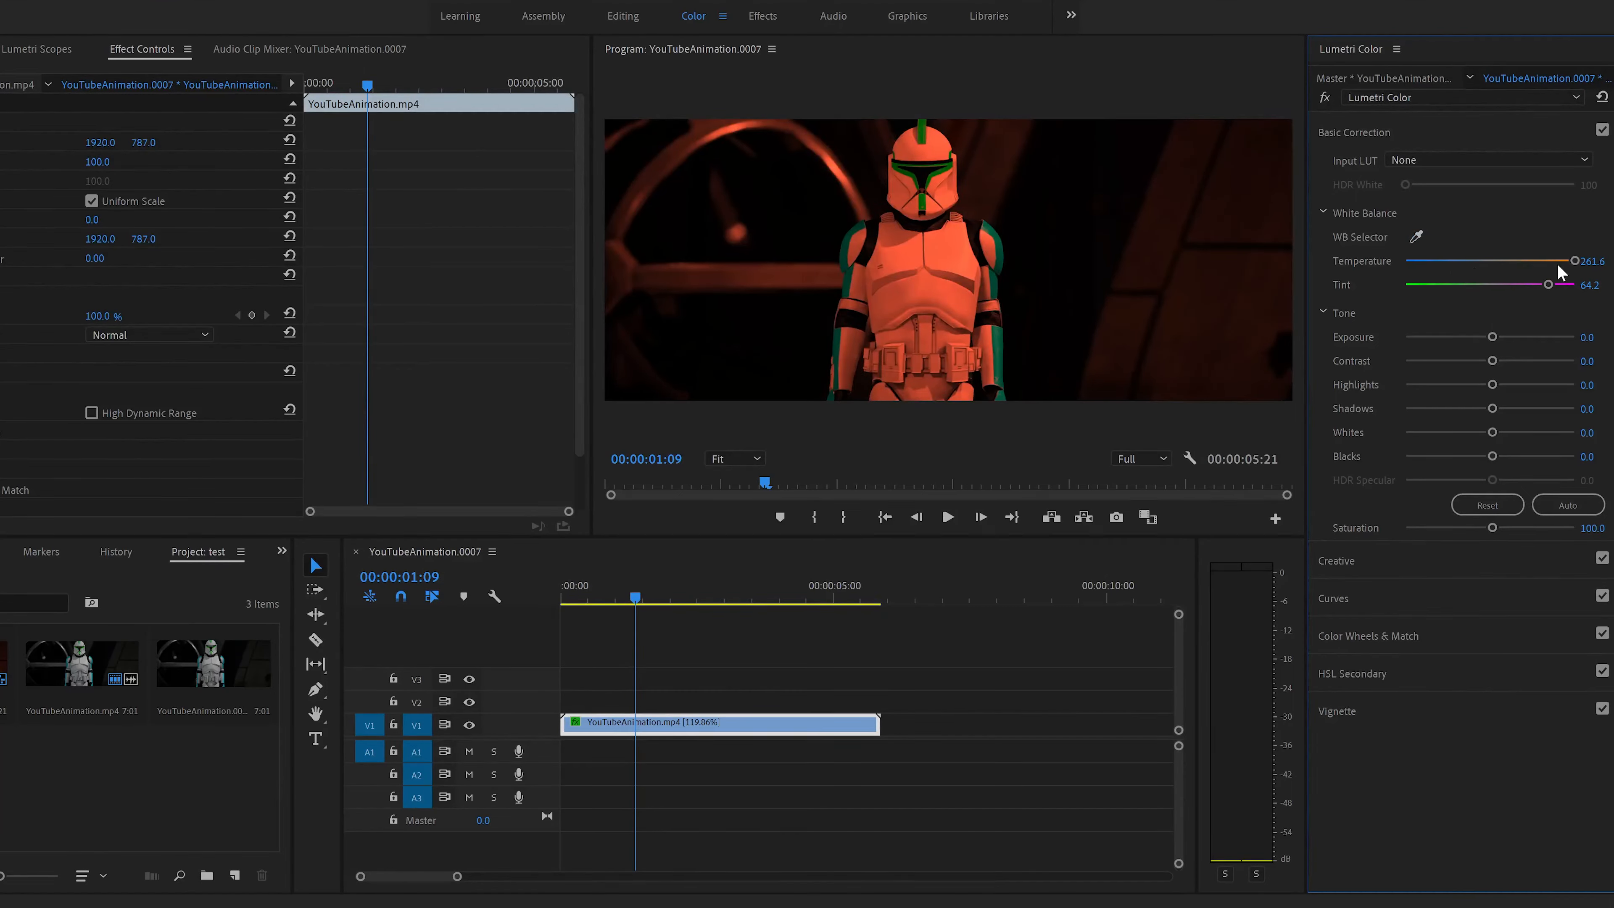
# - Sample the trooper's white chest armour as the white balance reference and raise the temperature to 10.3
pyautogui.click(1418, 239)
pyautogui.click(949, 249)
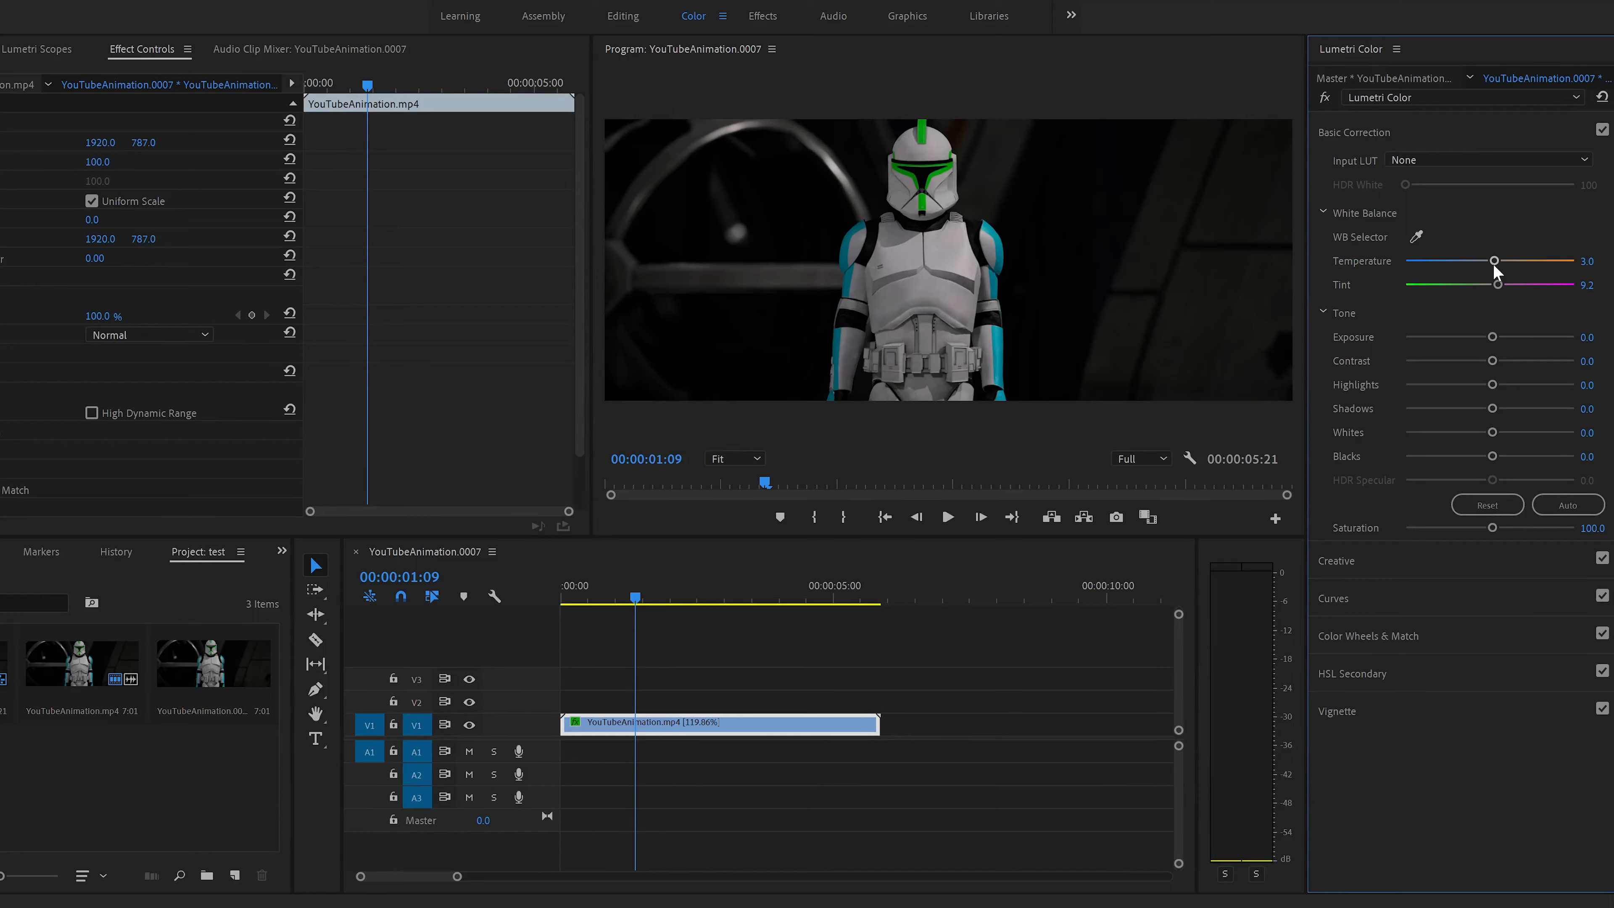
pyautogui.moveTo(1494, 261); pyautogui.dragTo(1499, 261)
# - Apply the automatic tone correction and fine-tune it to exposure 0.9, shadows 13.5 and highlights 16.8
pyautogui.click(1567, 506)
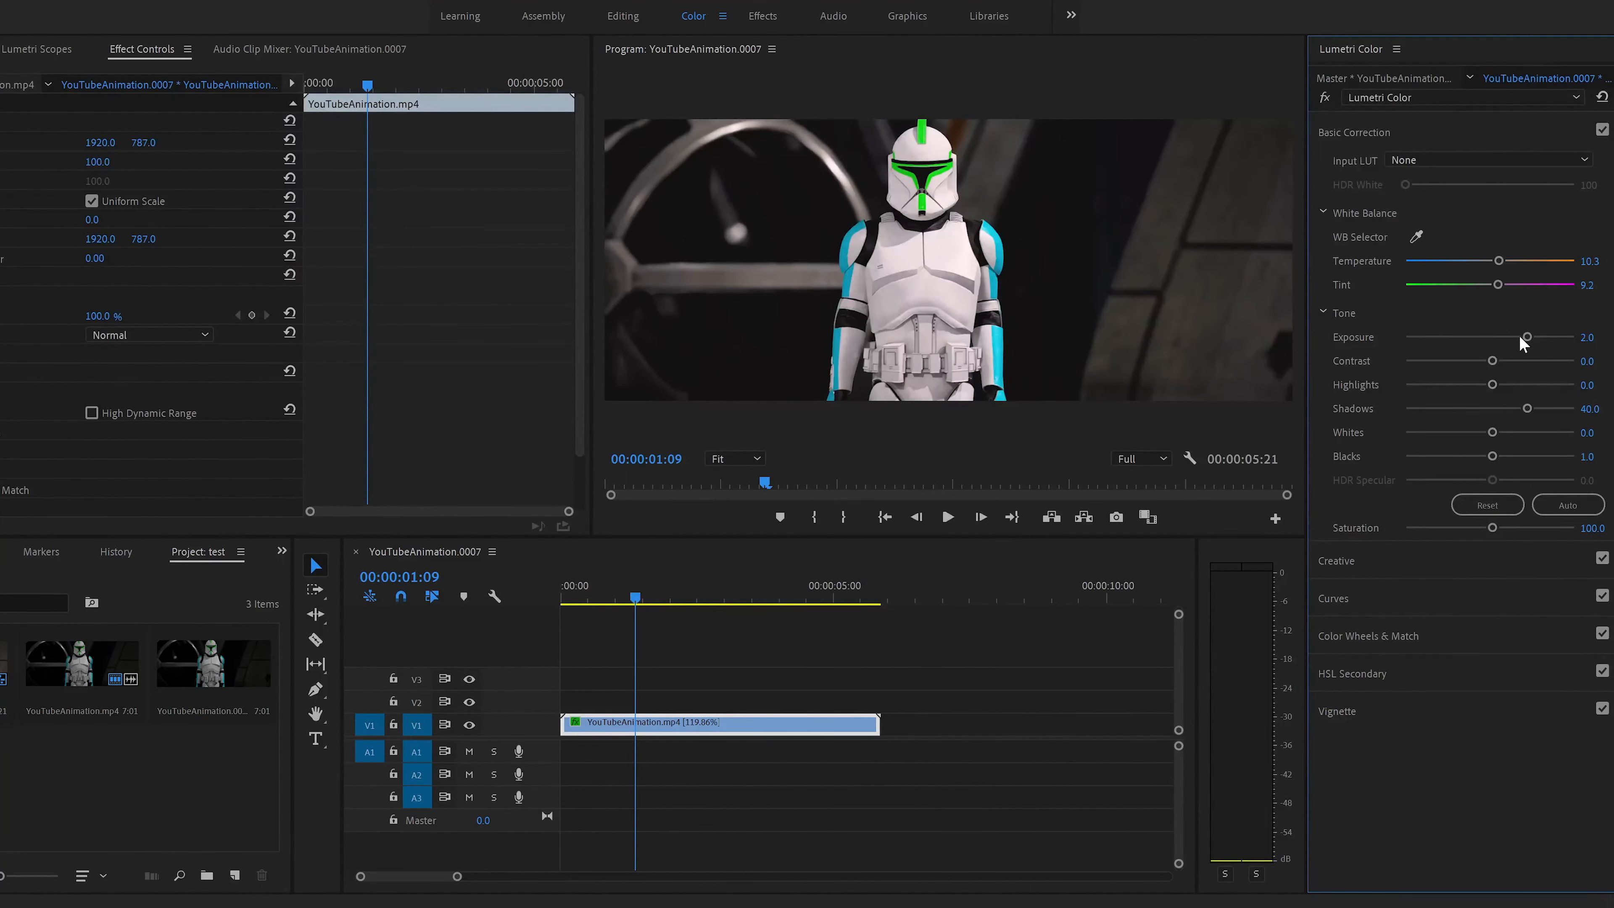
pyautogui.moveTo(1528, 343); pyautogui.dragTo(1506, 341)
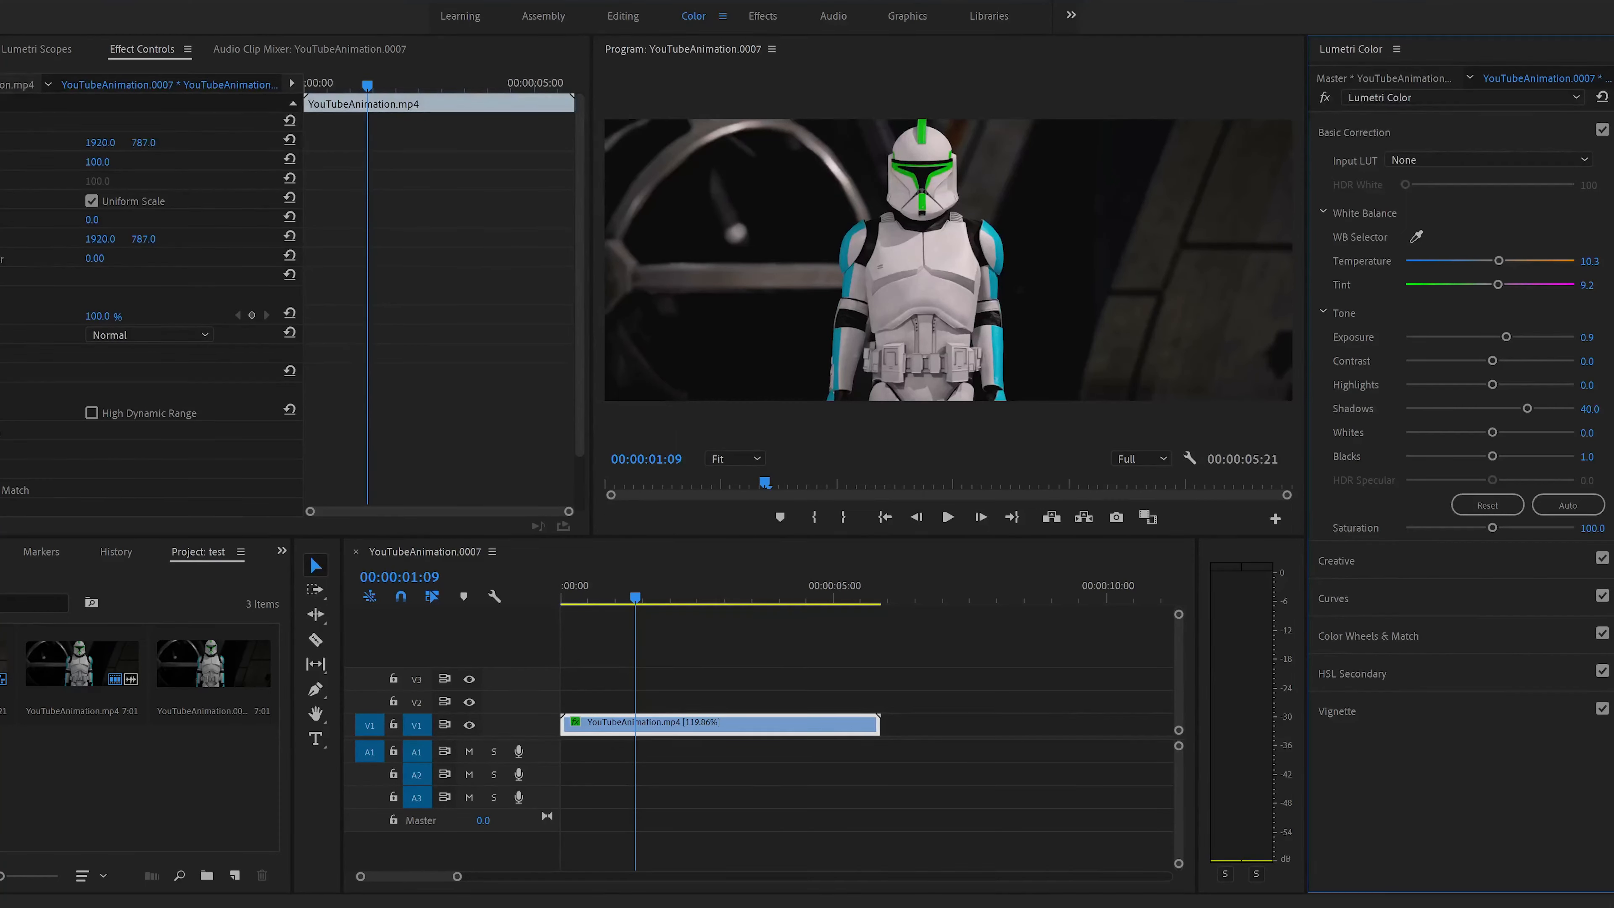
pyautogui.moveTo(1527, 409)
pyautogui.mouseDown()
pyautogui.moveTo(1501, 417)
pyautogui.moveTo(1505, 386)
pyautogui.mouseUp()
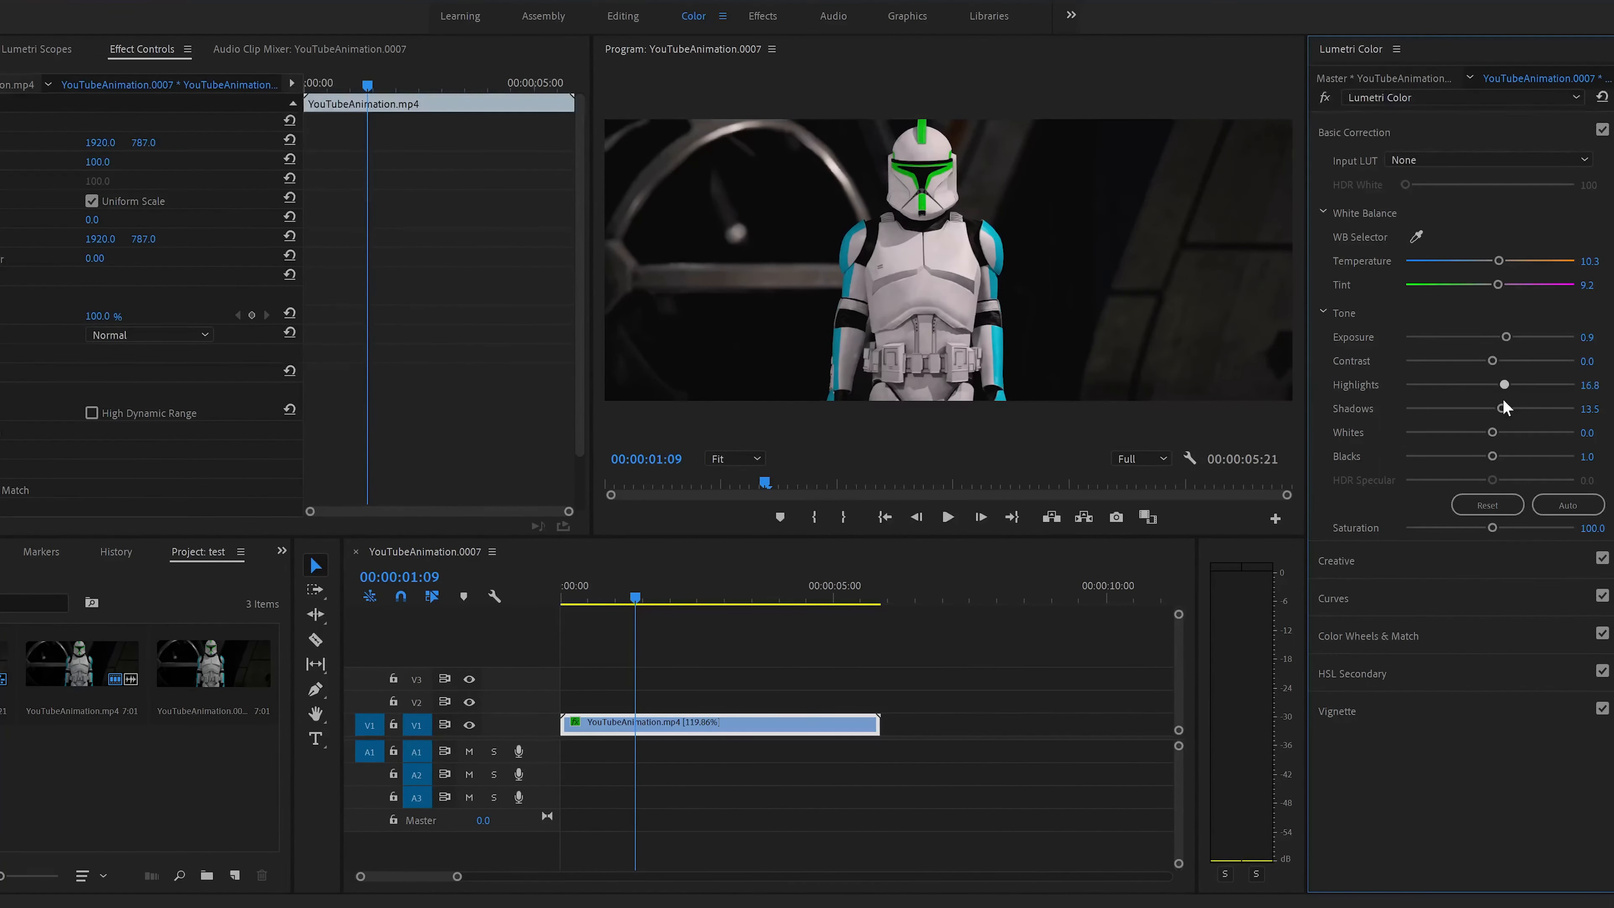
# - Fine-tune the tone to contrast 24.3, highlights 17.8, whites 14.6 and blacks 0.5, and set the saturation to 120
pyautogui.moveTo(1504, 384); pyautogui.dragTo(1511, 361)
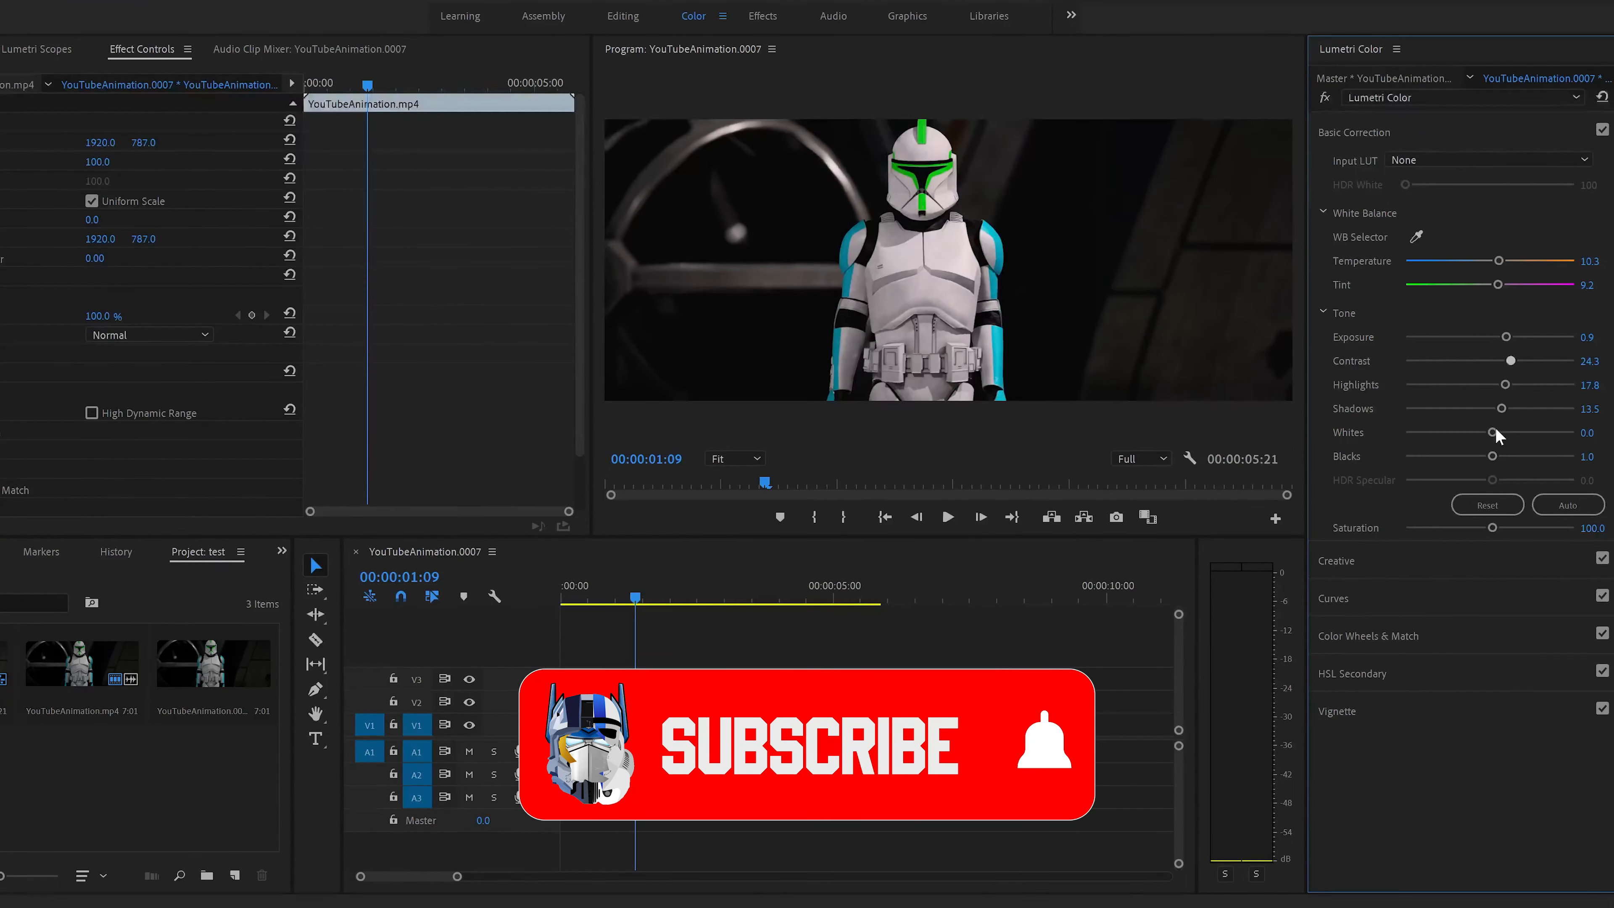
pyautogui.moveTo(1493, 433); pyautogui.dragTo(1491, 457)
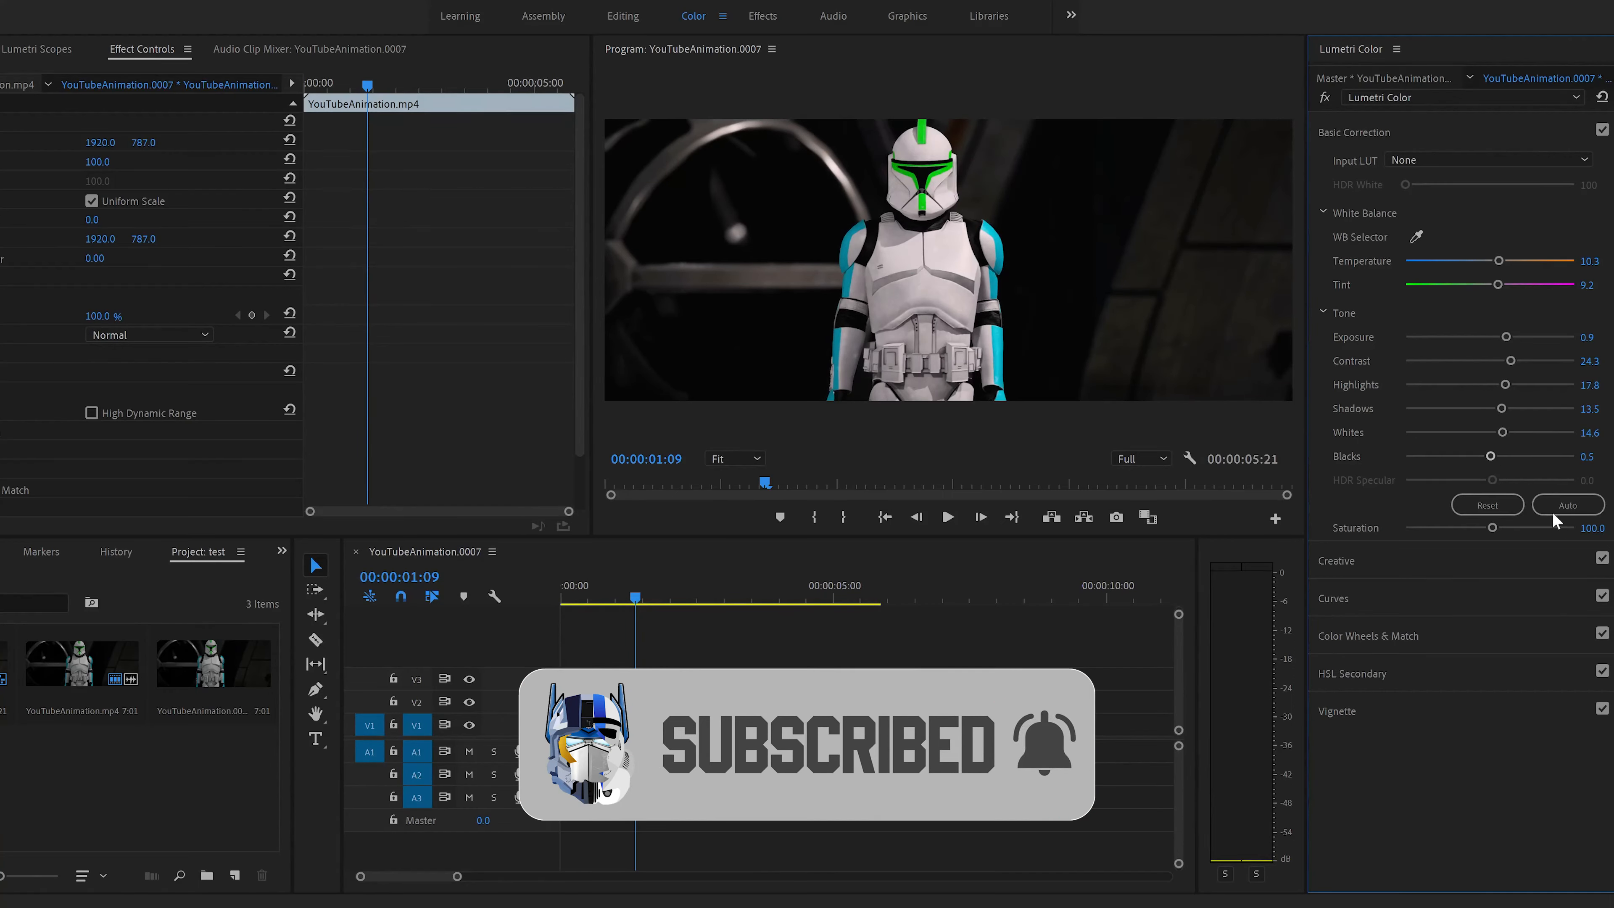
pyautogui.click(1597, 536)
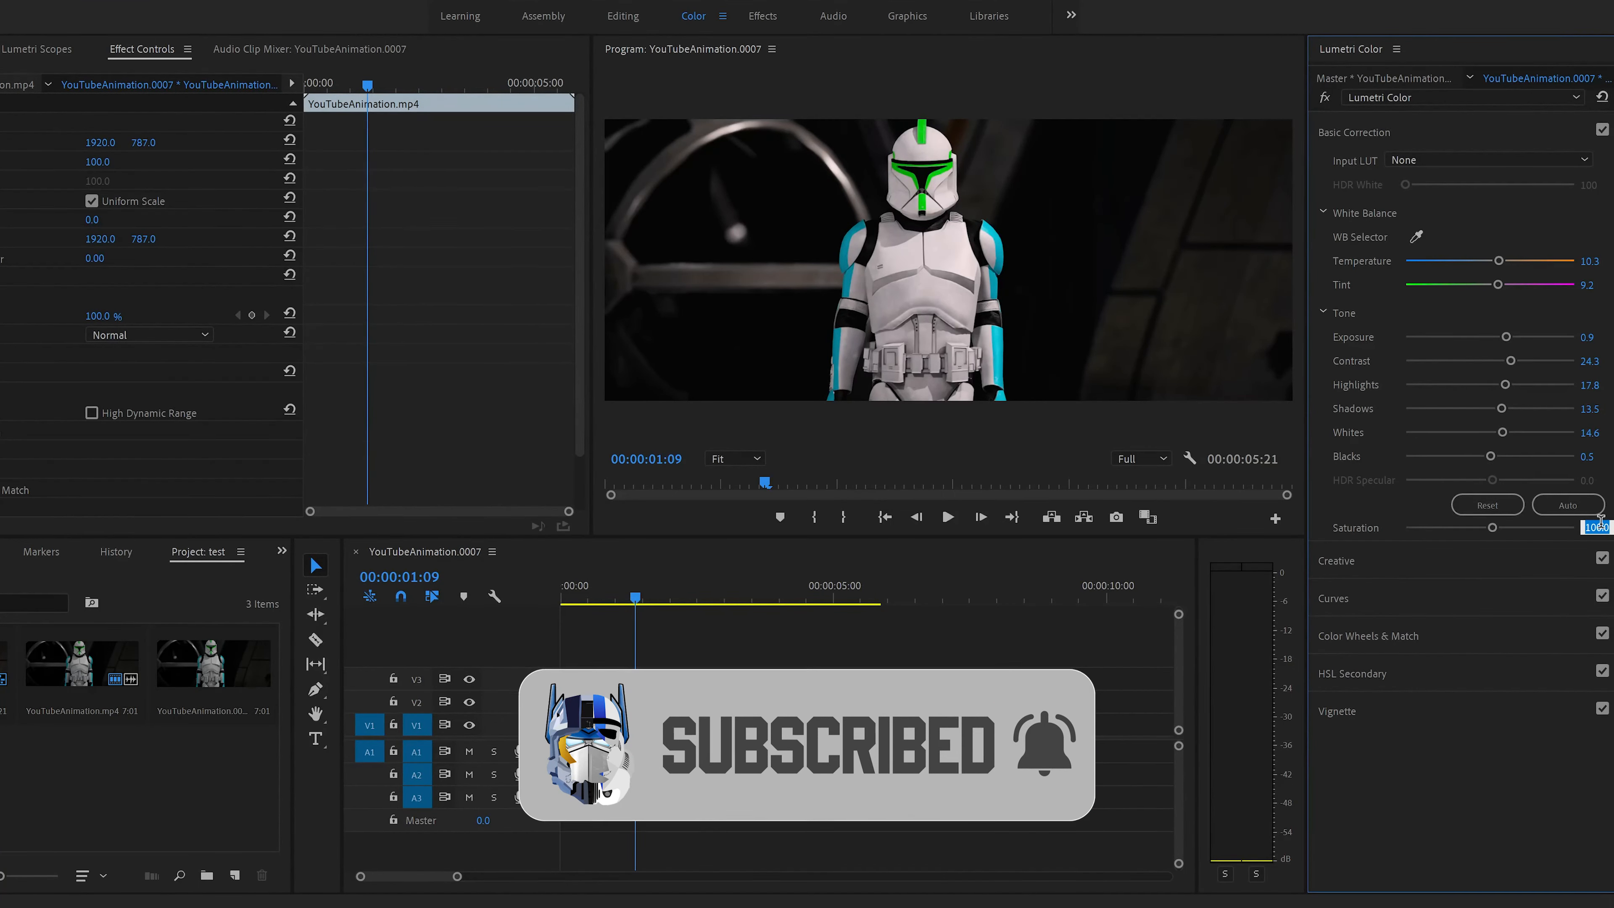
pyautogui.write('120')
pyautogui.press('Return')
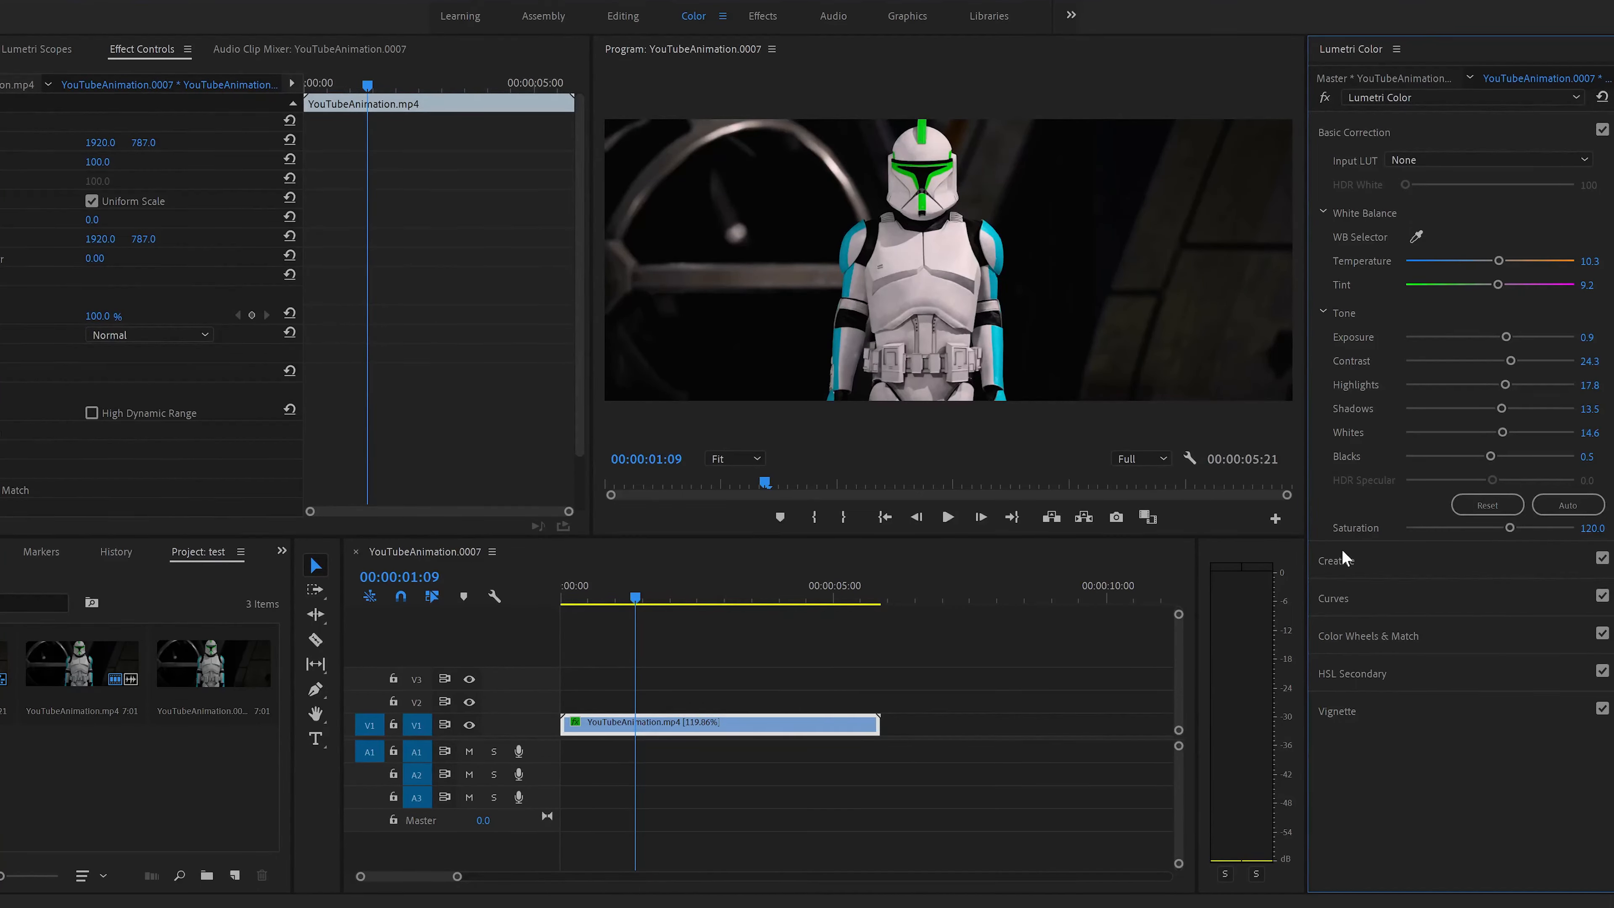
# - Compare the trooper clip with and without the Lumetri Color correction by switching the effect off and on
pyautogui.click(1324, 98)
pyautogui.click(1323, 98)
pyautogui.click(1323, 98)
pyautogui.click(1323, 99)
pyautogui.click(1323, 99)
pyautogui.click(1323, 99)
# - Set the white balance temperature to 5 and the tint to 6, checking against the uncorrected picture
pyautogui.click(1591, 261)
pyautogui.write('5')
pyautogui.press('Return')
pyautogui.click(1323, 98)
pyautogui.click(1324, 98)
pyautogui.click(1588, 284)
pyautogui.write('6')
pyautogui.press('Return')
# - Check the revised white balance by repeatedly bypassing and restoring the Lumetri Color effect, leaving it enabled
pyautogui.click(1324, 98)
pyautogui.click(1325, 98)
pyautogui.click(1325, 98)
pyautogui.click(1325, 98)
pyautogui.click(1327, 99)
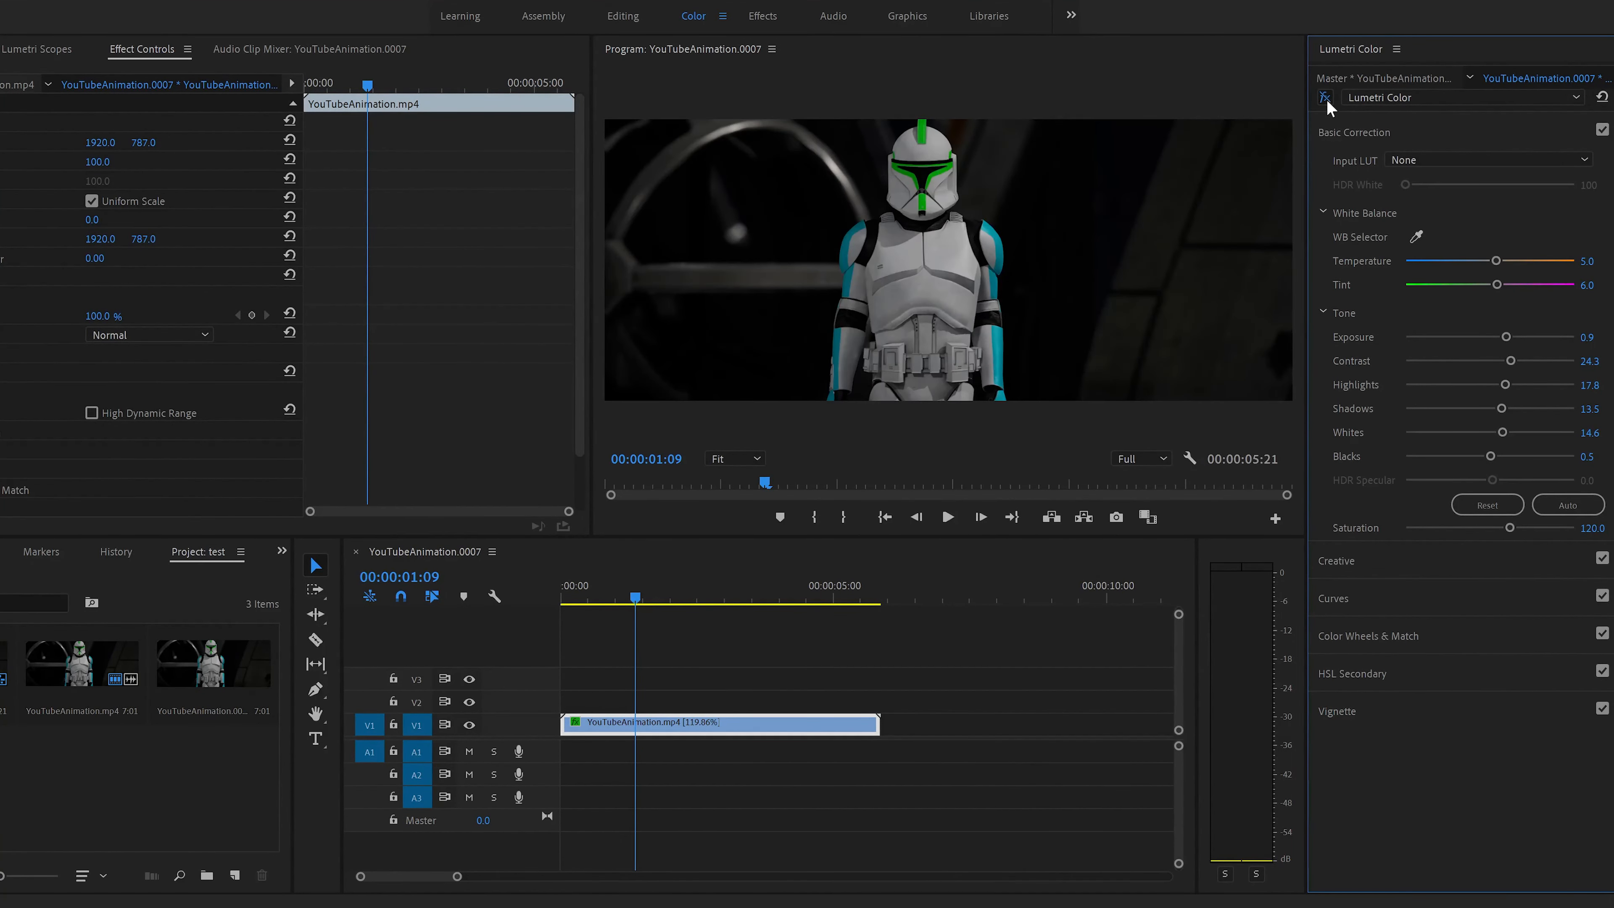
pyautogui.click(1327, 99)
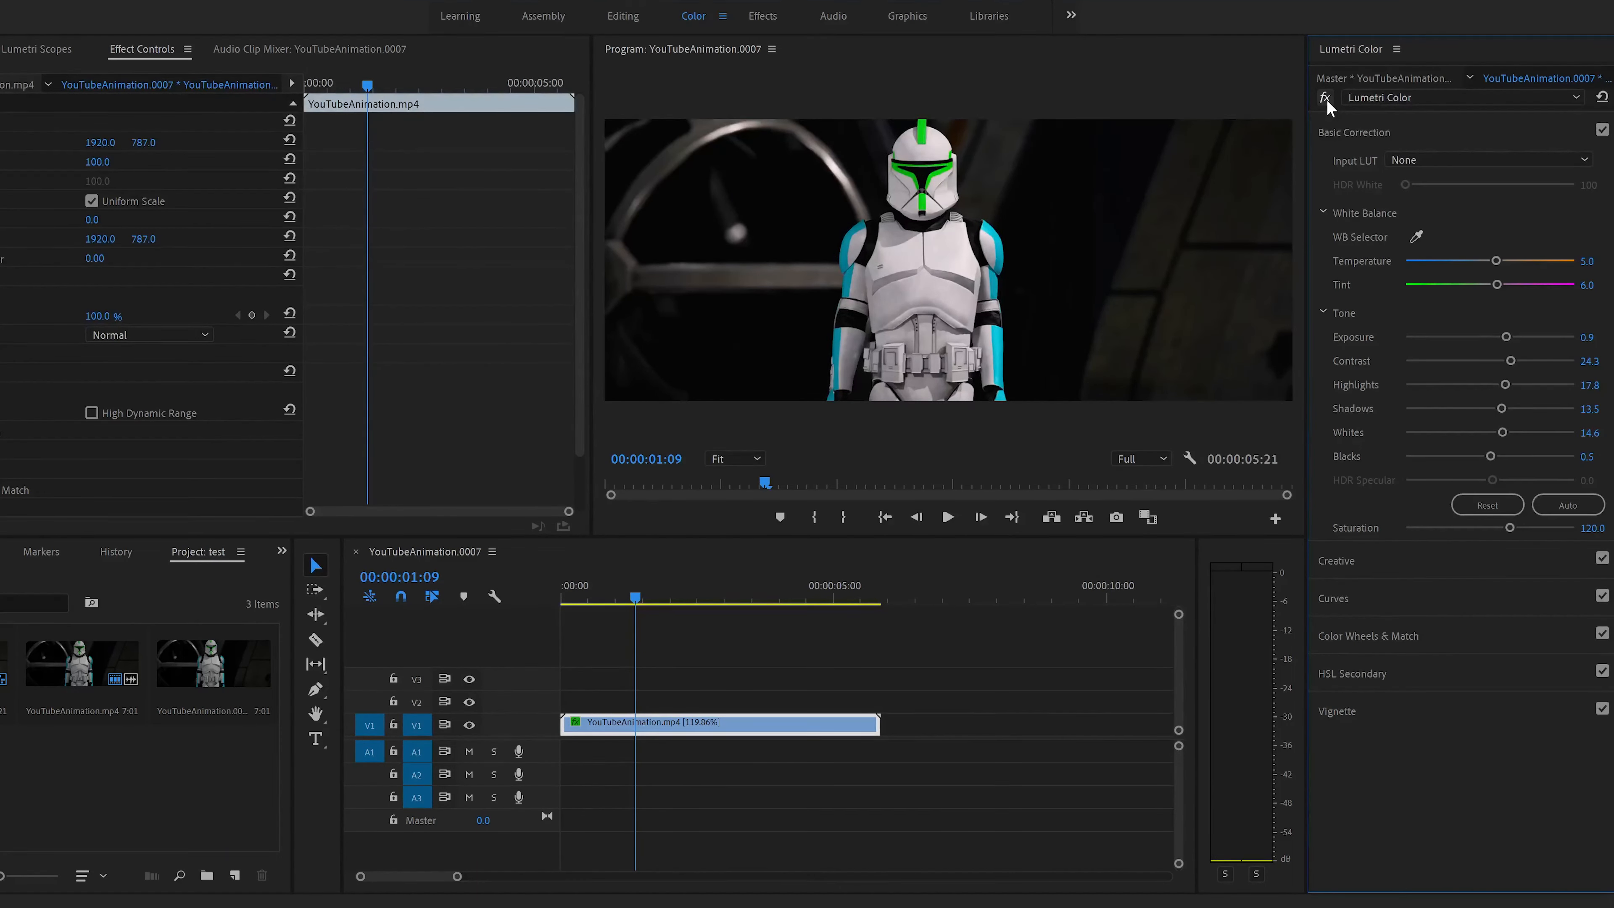
pyautogui.click(1325, 100)
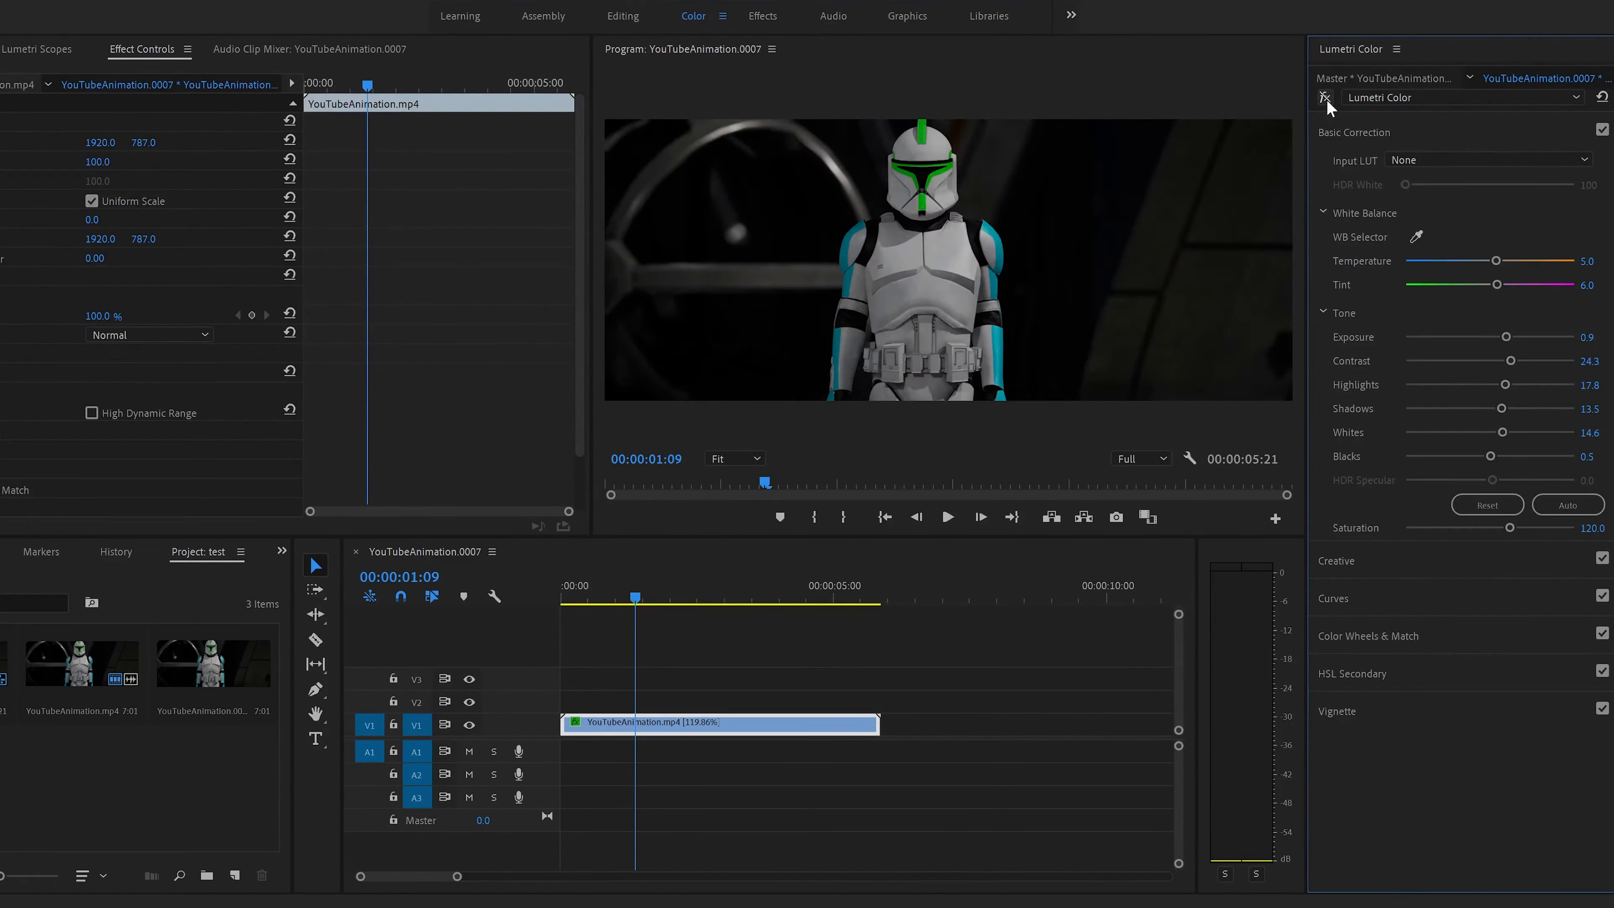
pyautogui.click(1325, 99)
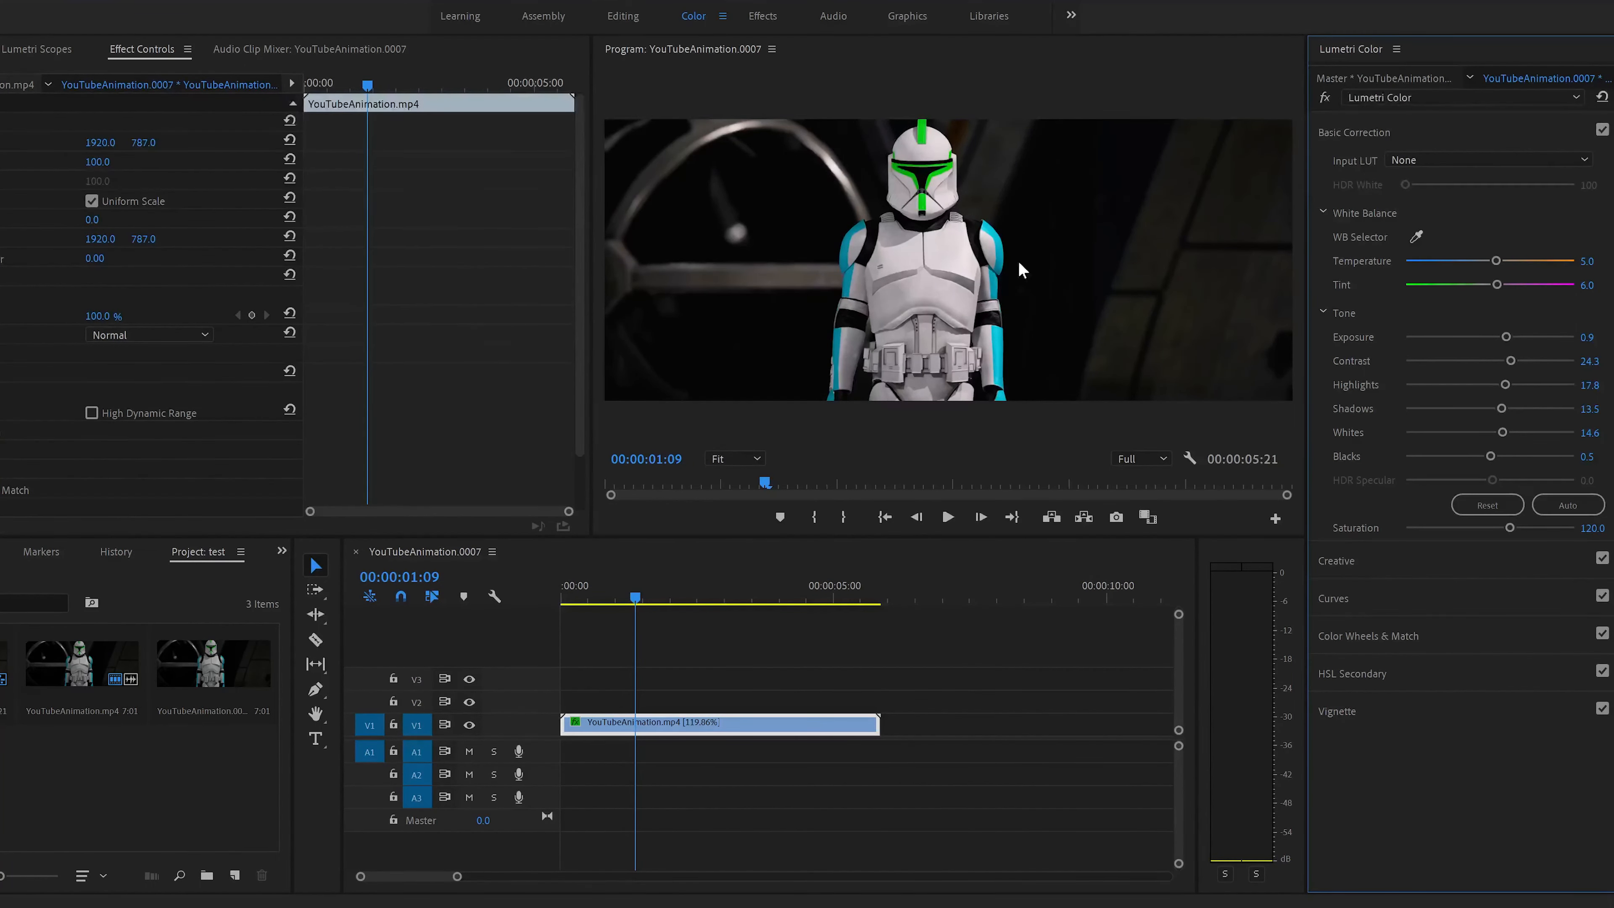
# - Switch to the Editing workspace, search the effects for "hls" and apply Noise HLS Auto to the animation clip
pyautogui.click(622, 15)
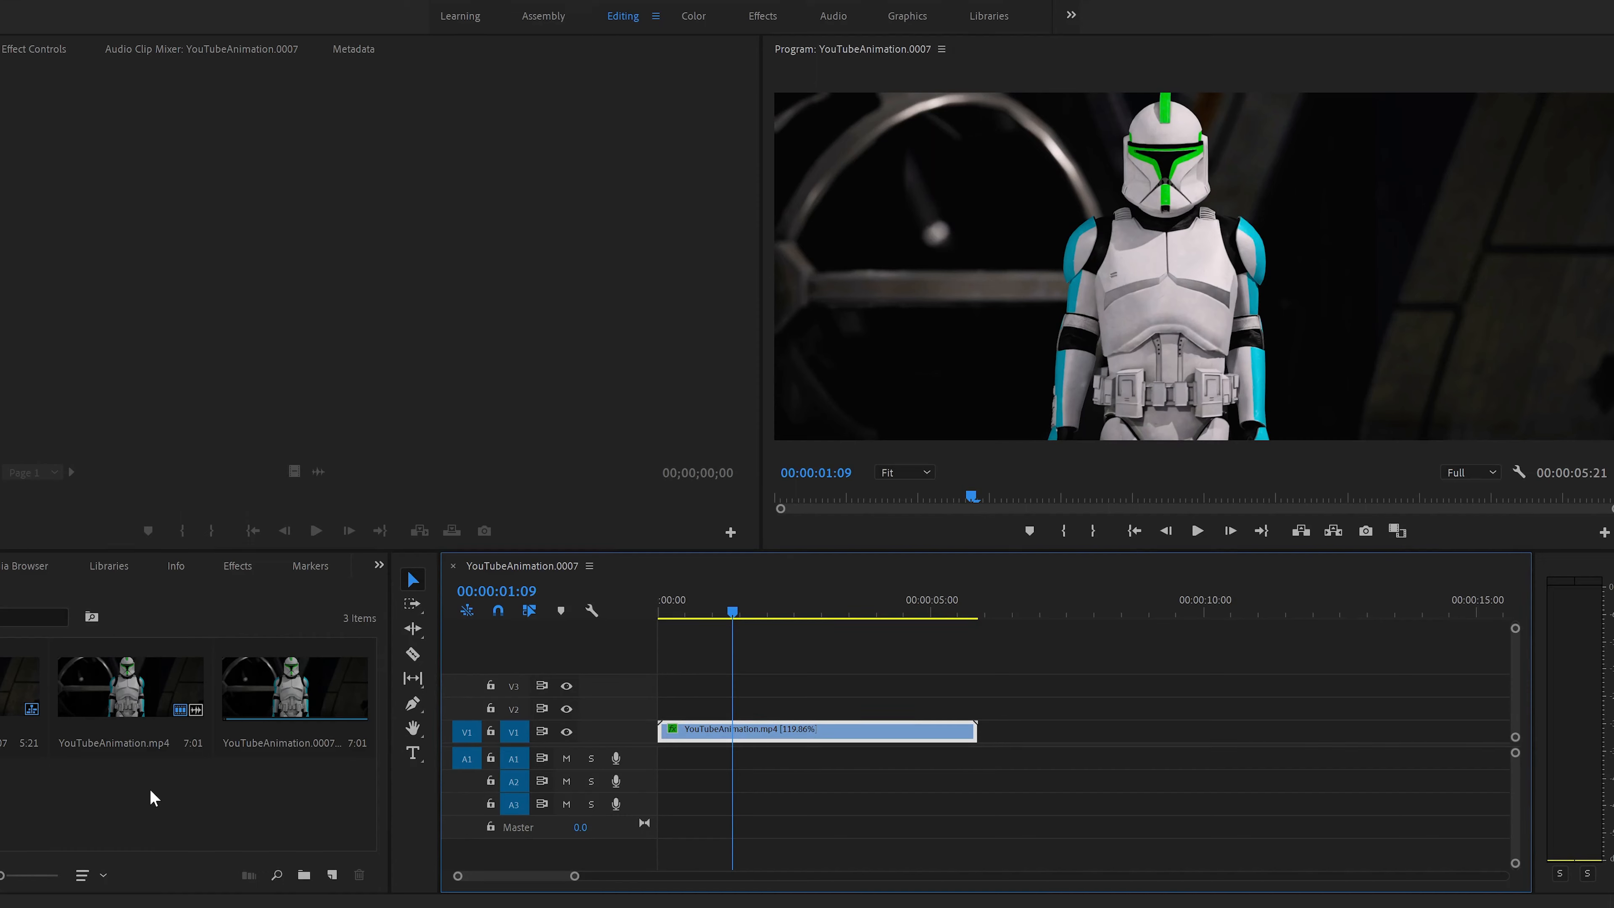
pyautogui.click(237, 567)
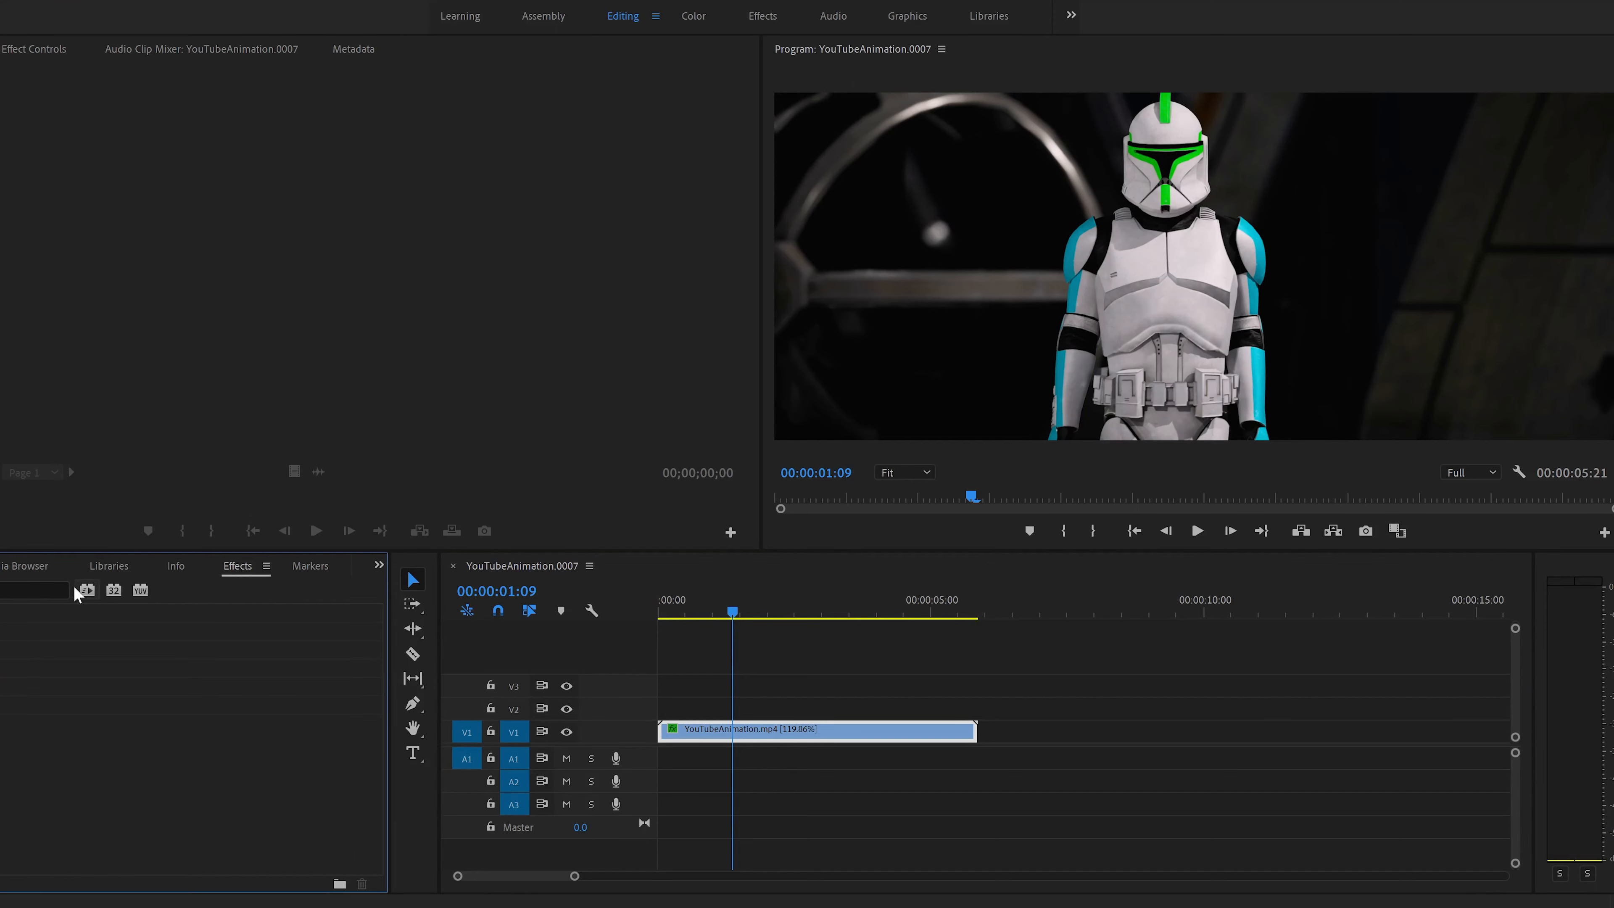
pyautogui.click(62, 590)
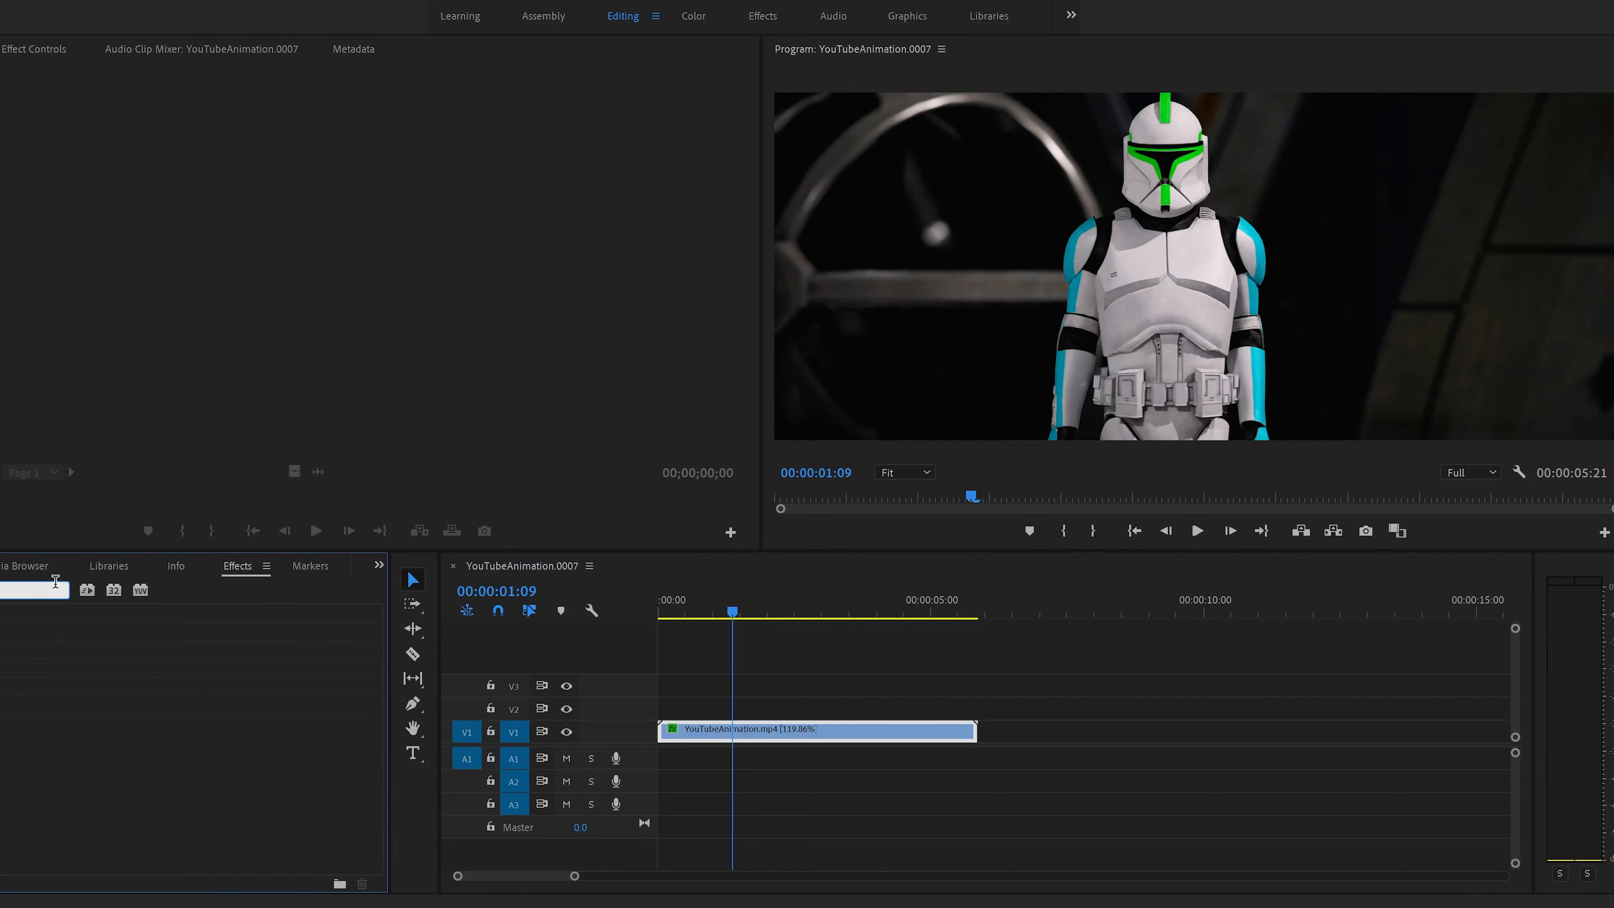
pyautogui.write('hls')
pyautogui.moveTo(306, 779); pyautogui.dragTo(722, 732)
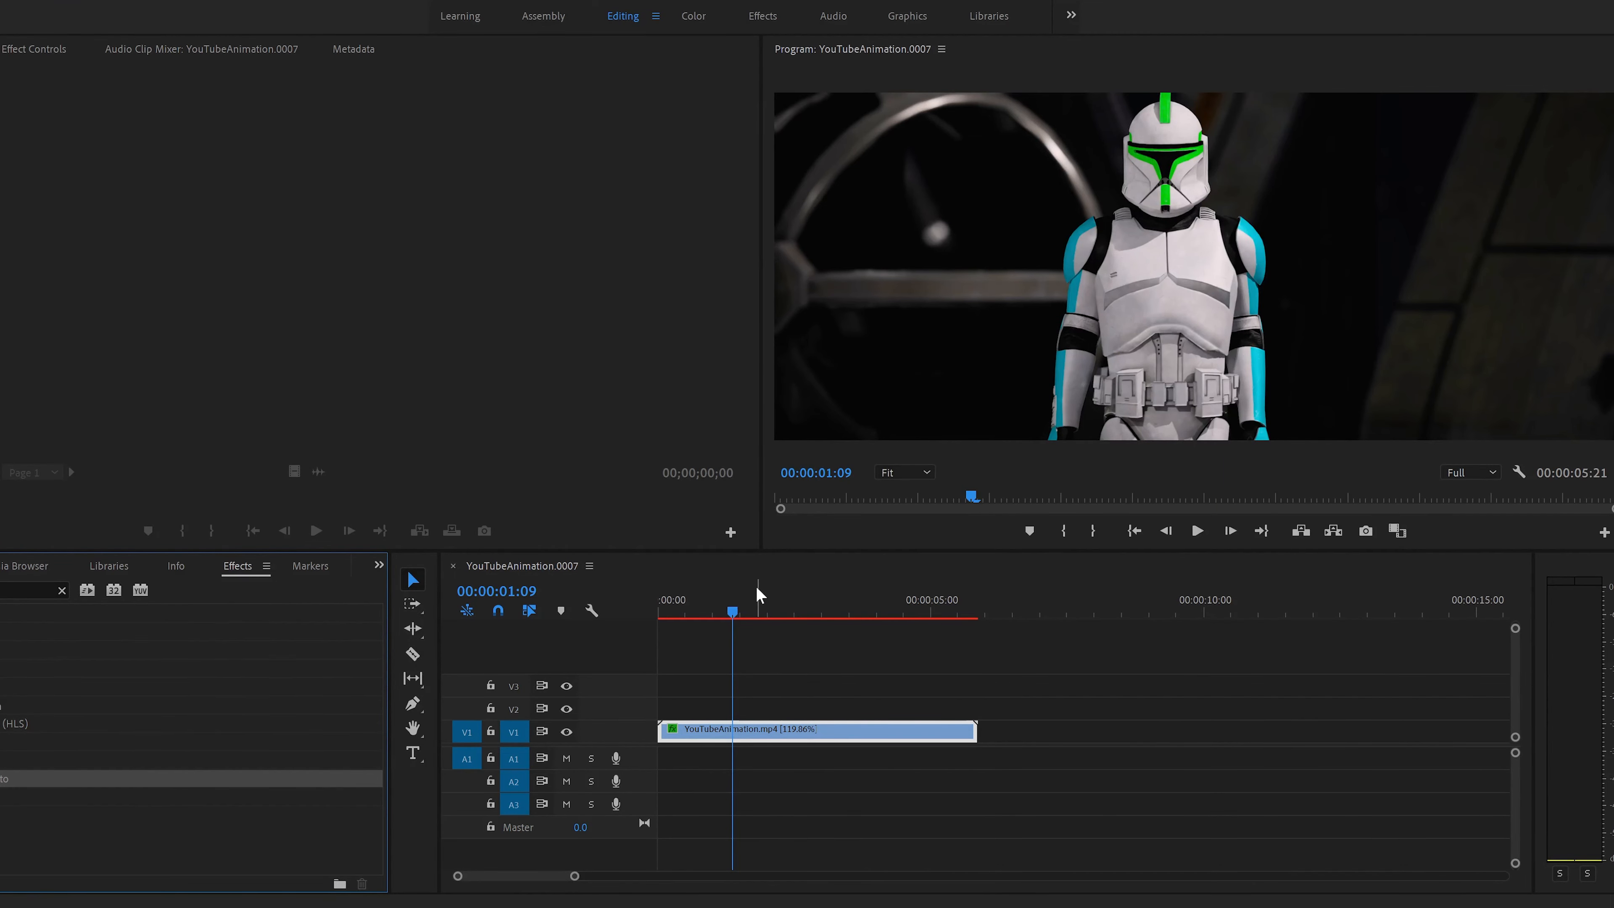
# - Change the Noise HLS Auto noise type to Grain and set its grain size to 0.2
pyautogui.click(54, 49)
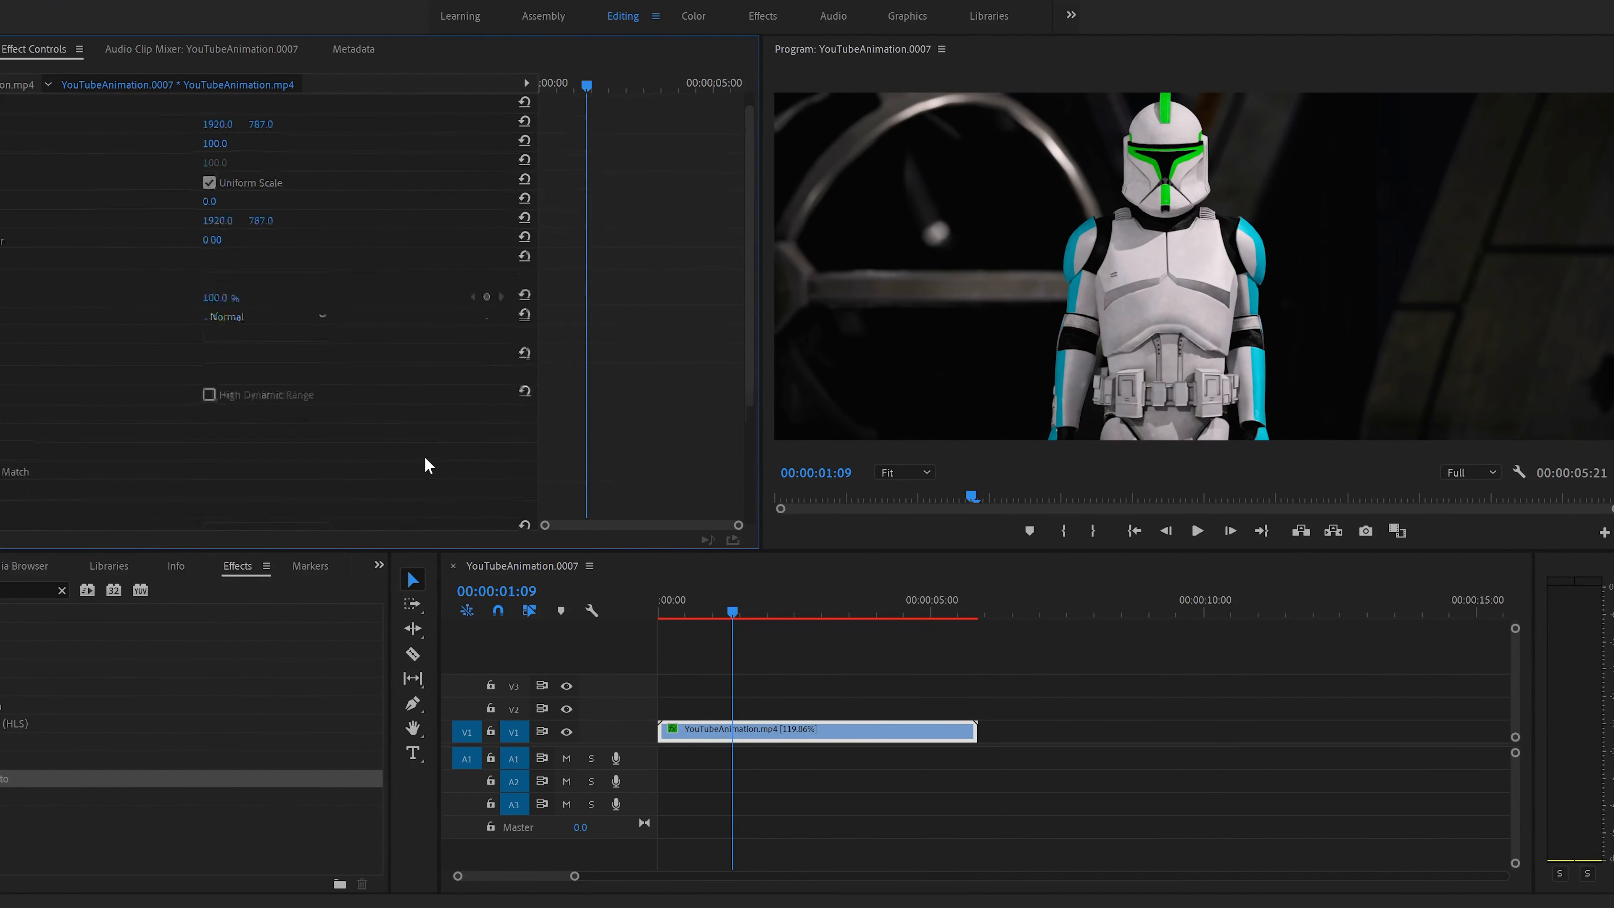
pyautogui.scroll(-5, 426, 466)
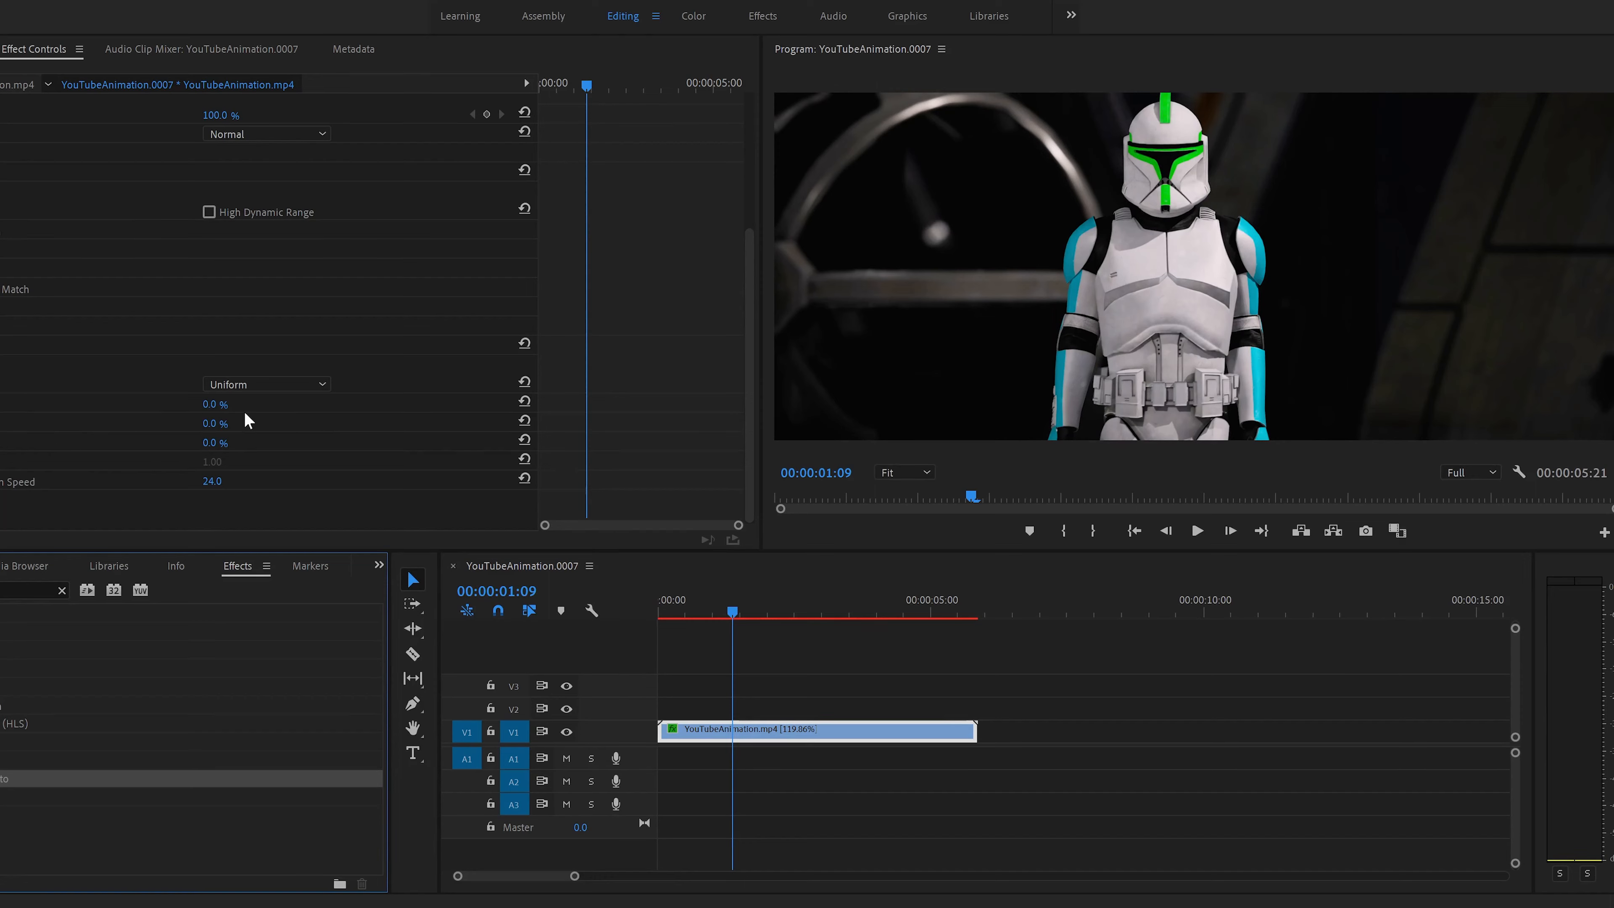
pyautogui.click(260, 385)
pyautogui.click(317, 397)
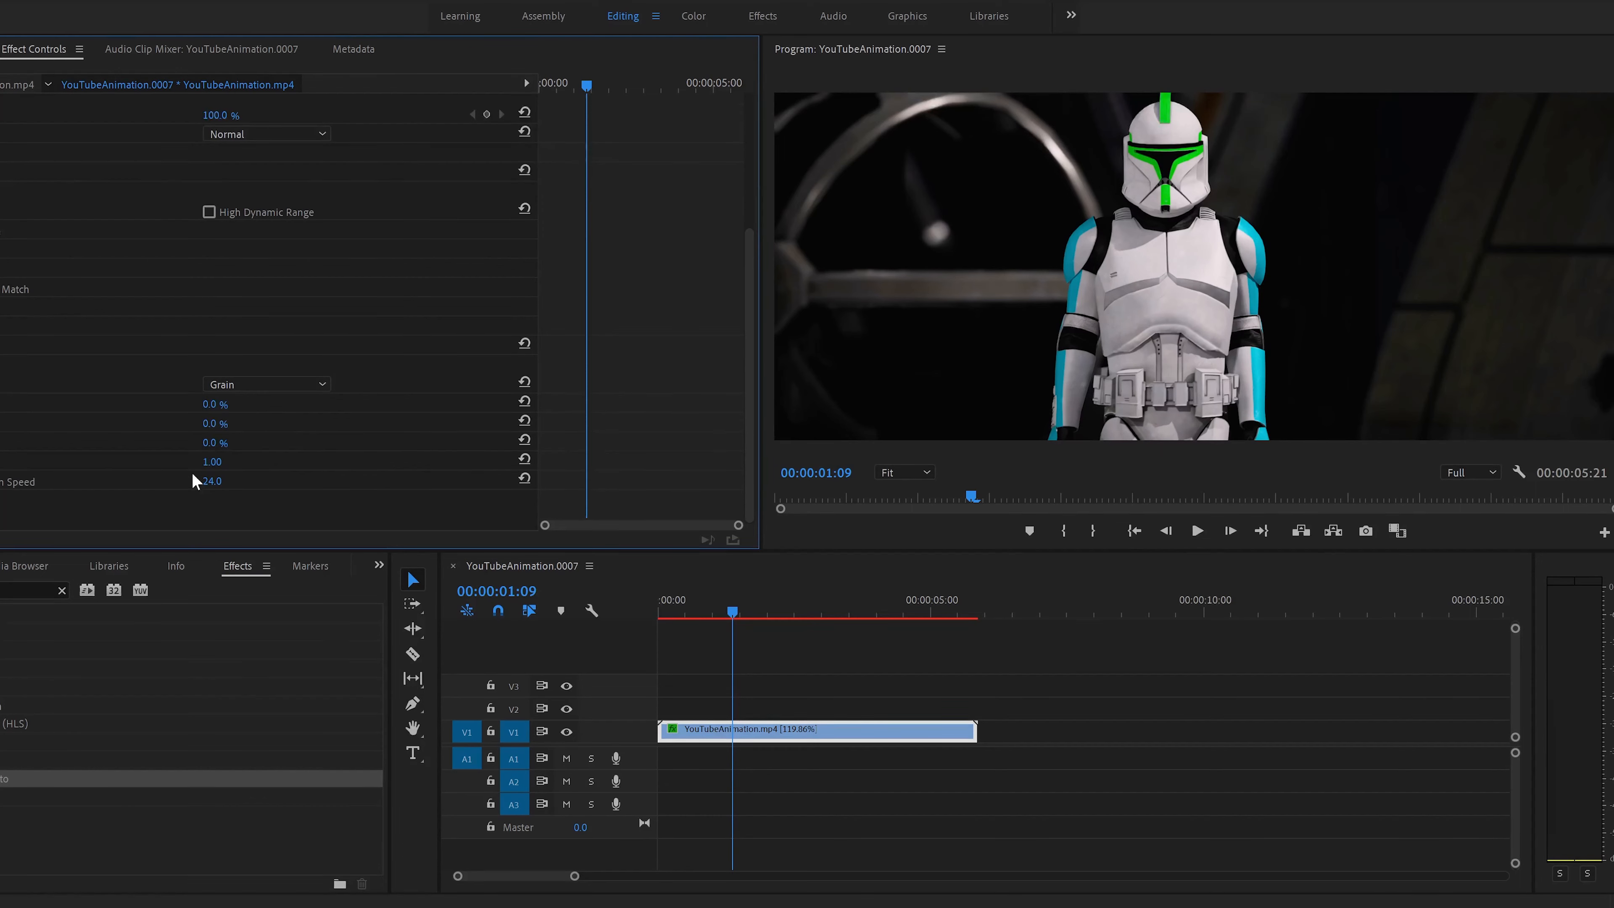
pyautogui.click(216, 463)
pyautogui.write('.2')
pyautogui.press('Return')
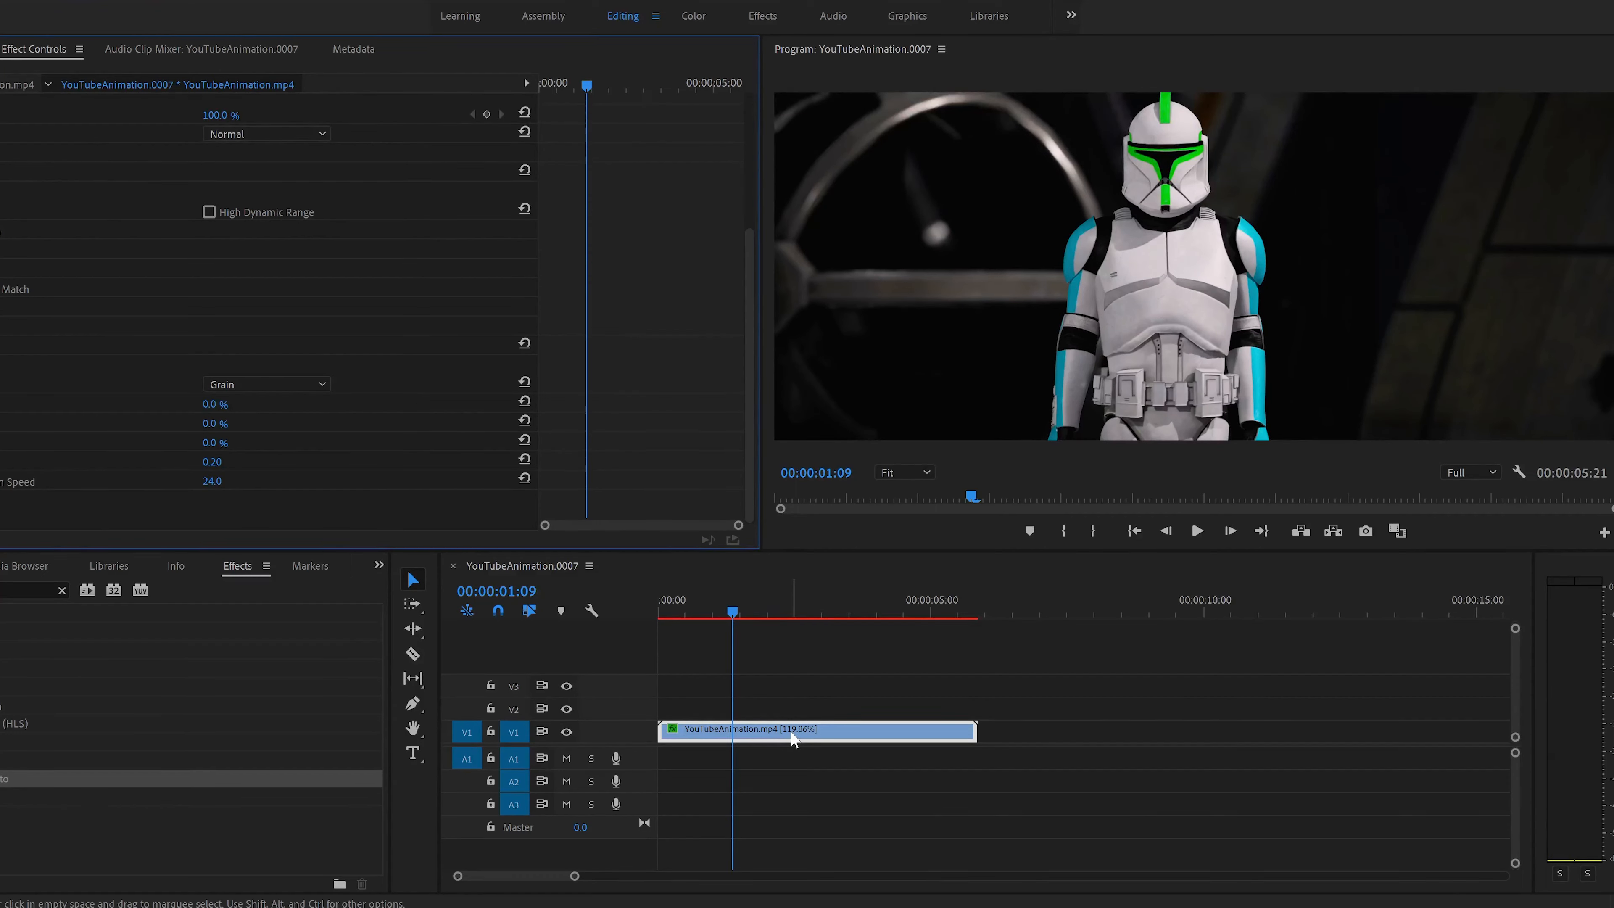
# - Set the grain's lightness to 1.5 % and magnify the program preview to 400%
pyautogui.click(212, 423)
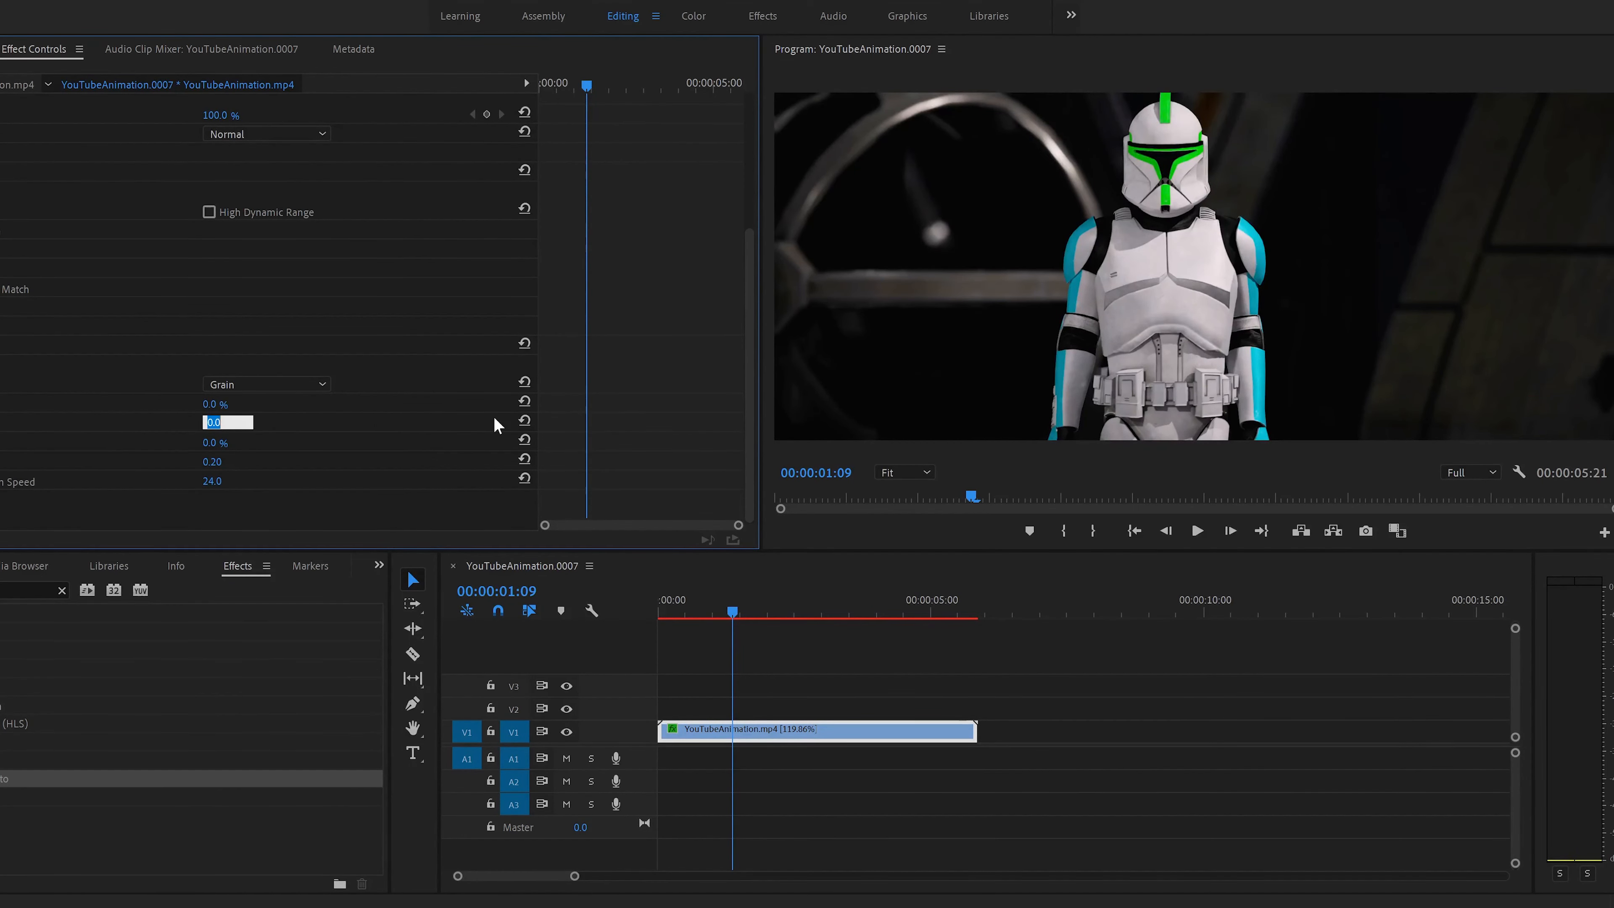
pyautogui.write('1.5')
pyautogui.press('Return')
pyautogui.click(904, 472)
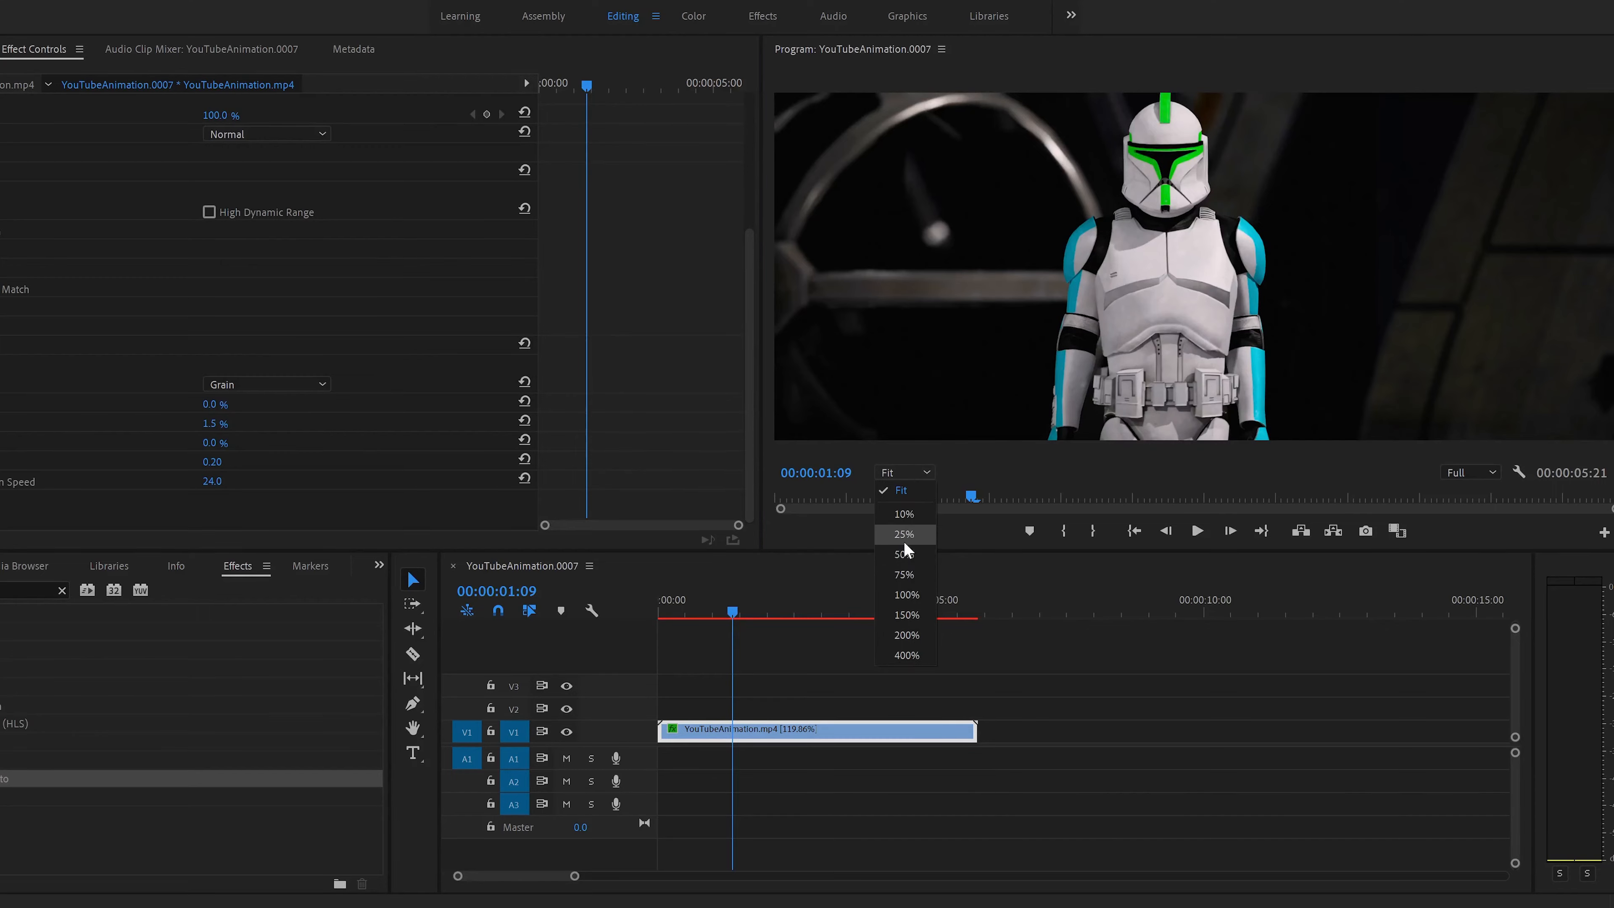
pyautogui.click(915, 654)
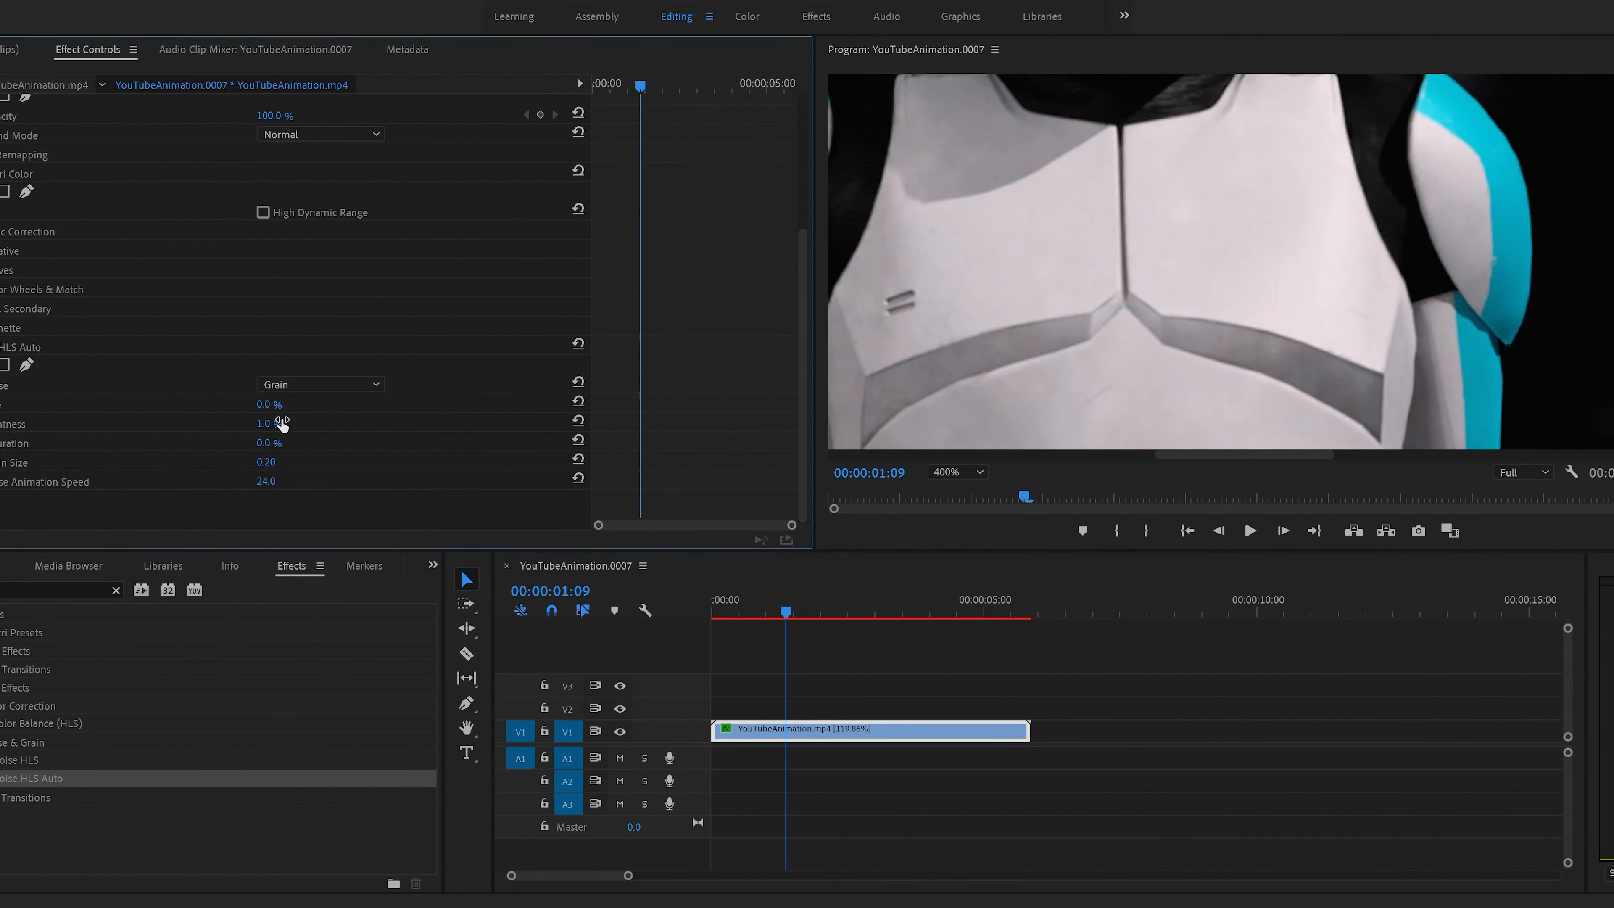
# - Enter 1.5 % again as the noise lightness and return the program preview to Fit
pyautogui.click(281, 423)
pyautogui.write('1.5')
pyautogui.press('Return')
pyautogui.click(957, 472)
pyautogui.click(961, 495)
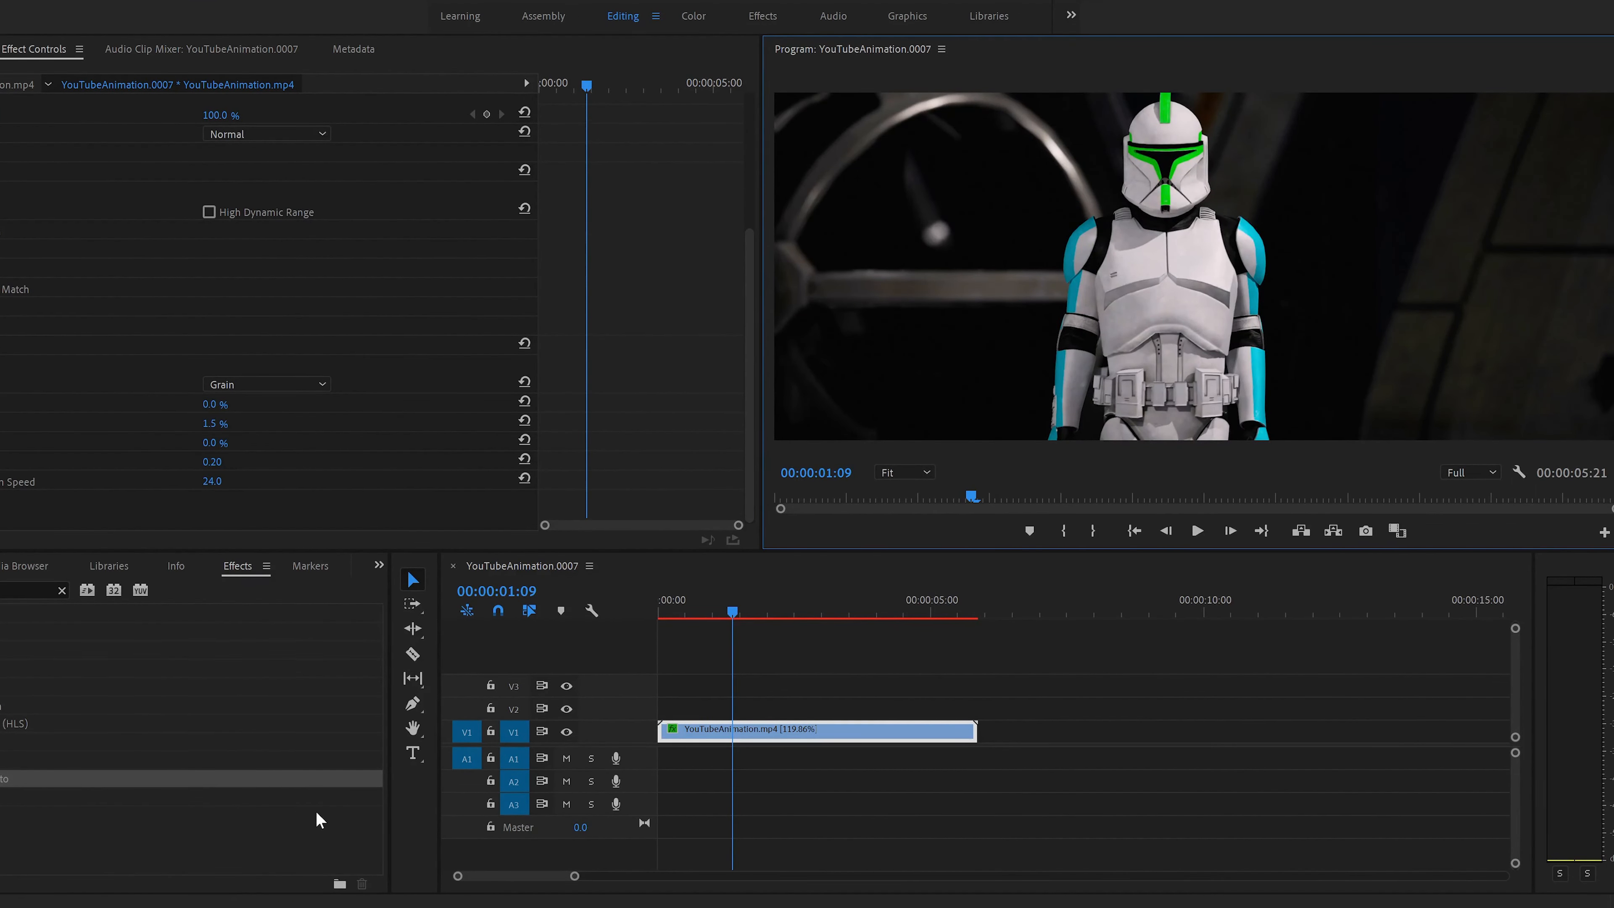
# - Clear the effect search and create an adjustment layer of 3840 × 1574 at 24.00 fps in the project
pyautogui.click(289, 837)
pyautogui.click(62, 590)
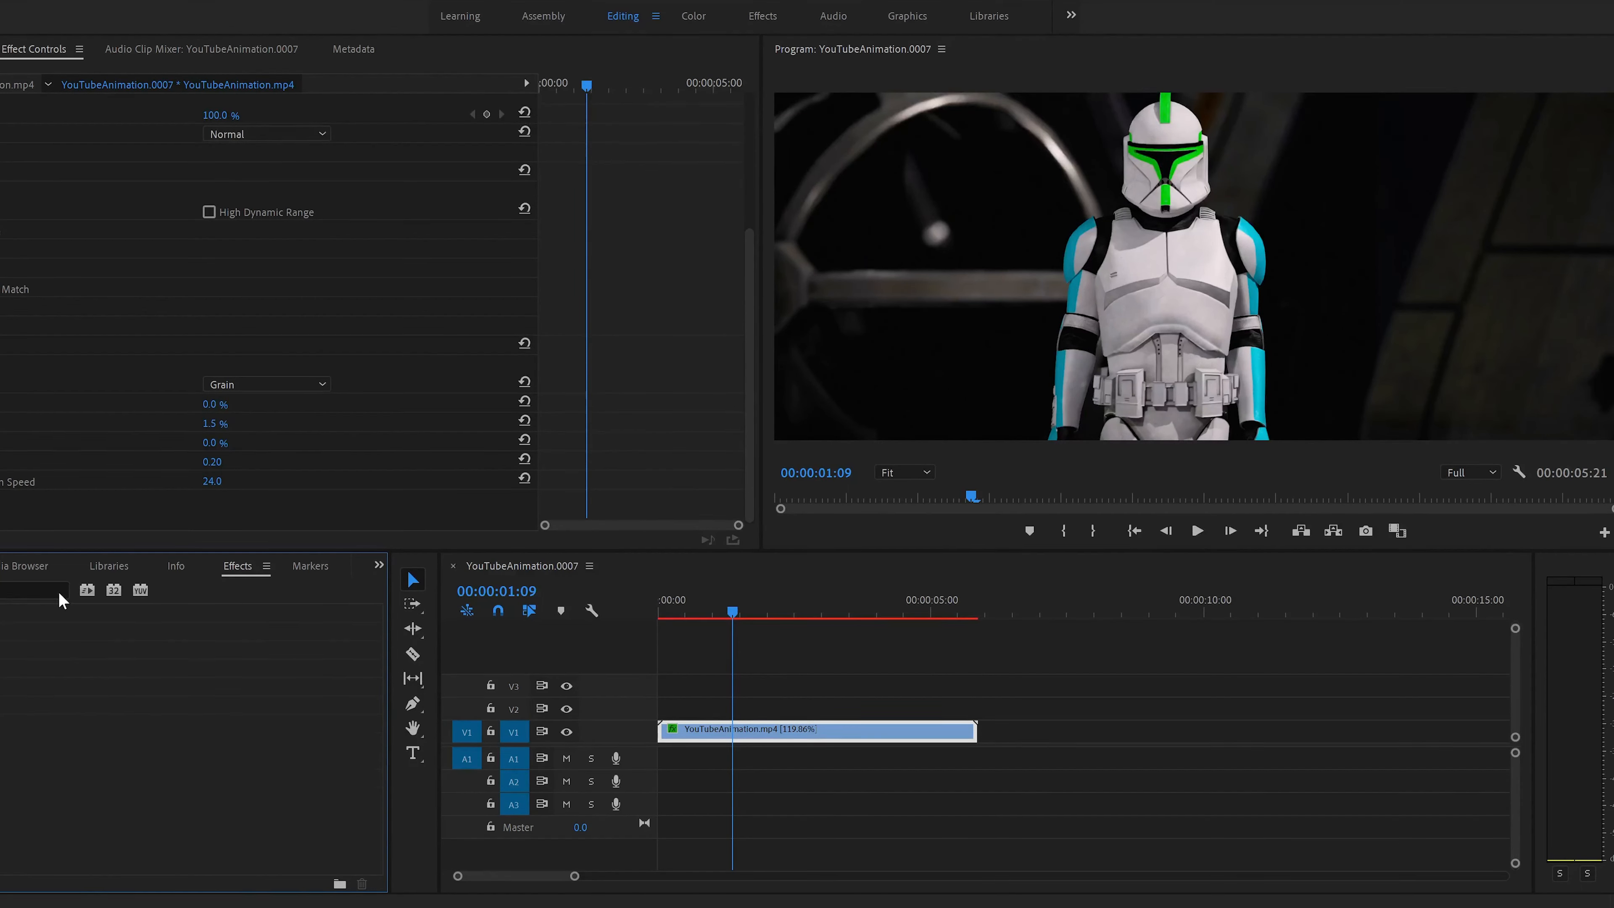
pyautogui.click(1, 566)
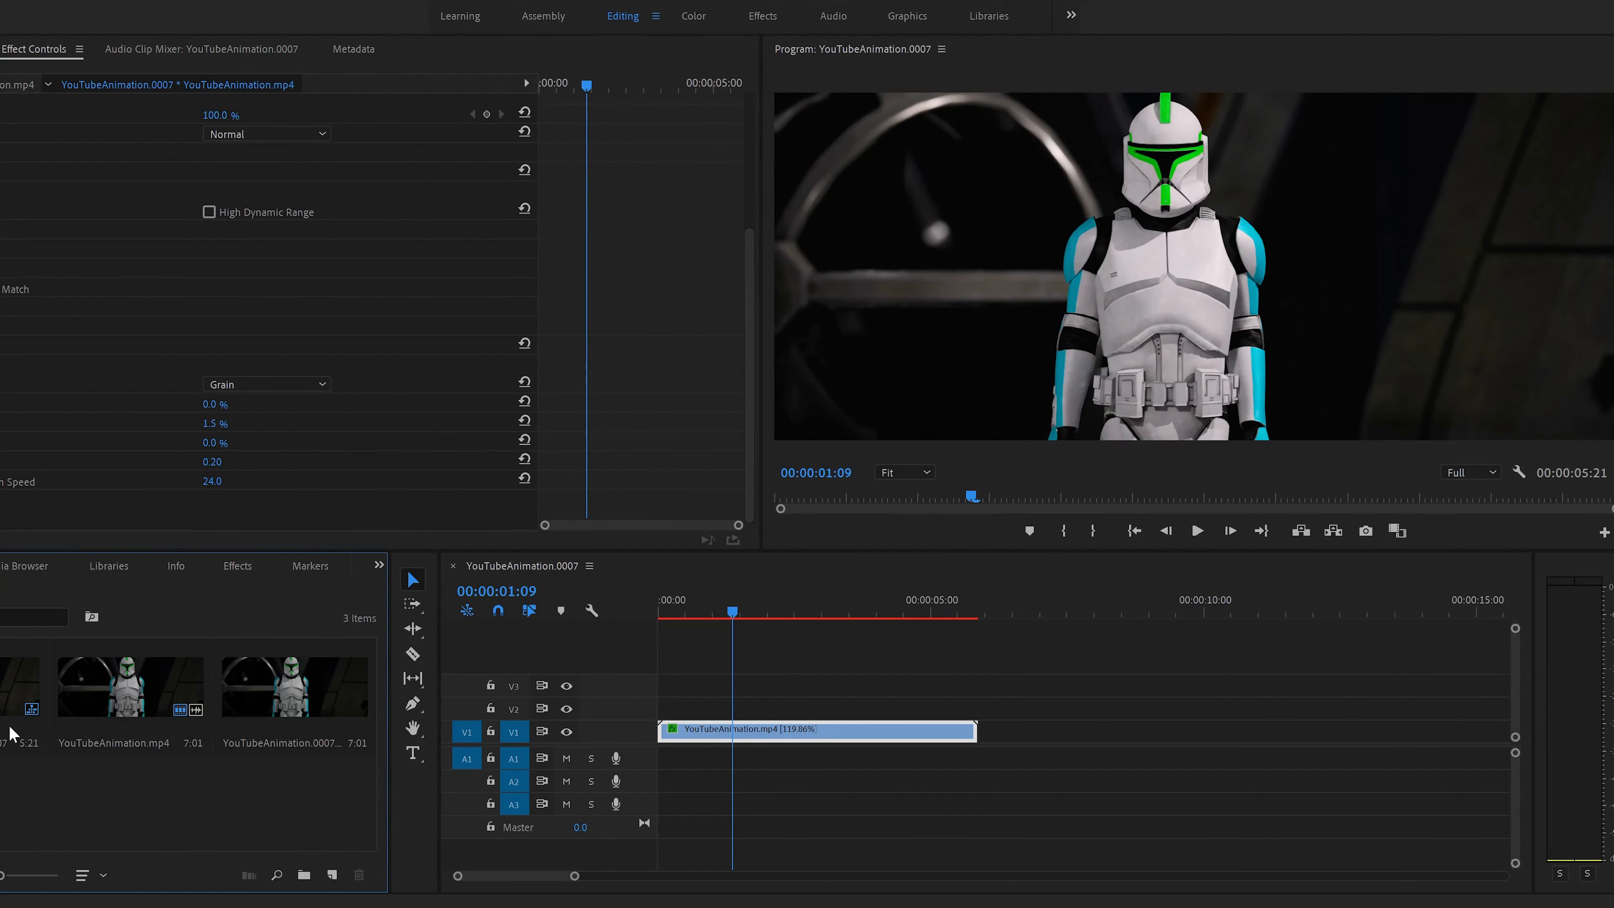
pyautogui.click(332, 875)
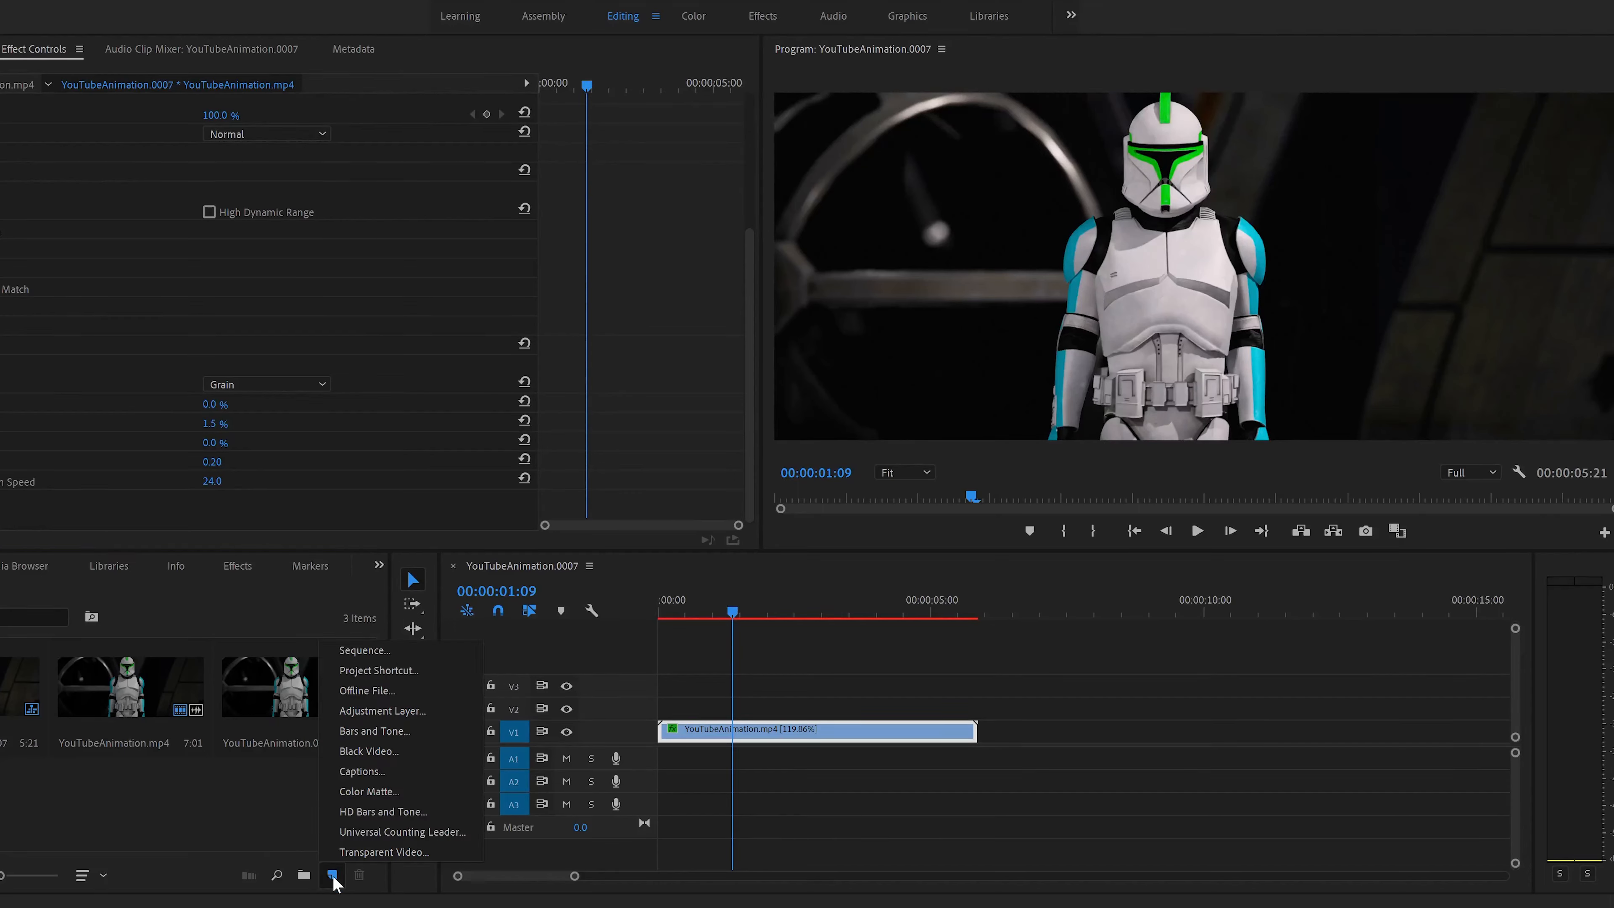
pyautogui.click(403, 713)
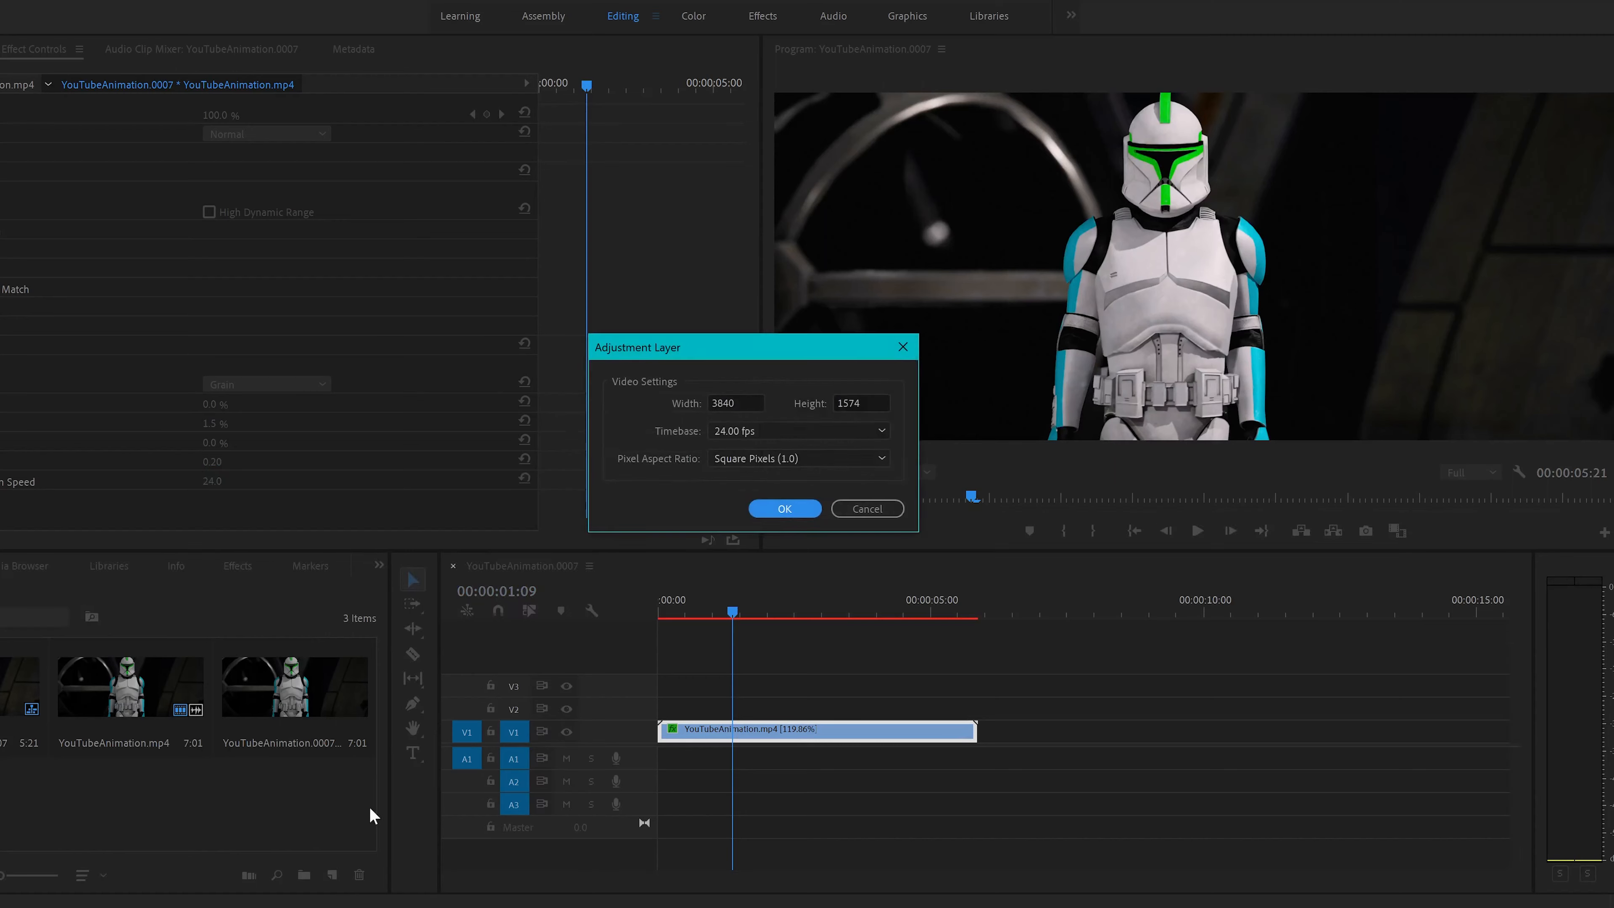
pyautogui.click(783, 508)
# - Place the adjustment layer on track V2 at the sequence start and extend it to the clip's end
pyautogui.moveTo(22, 783); pyautogui.dragTo(658, 715)
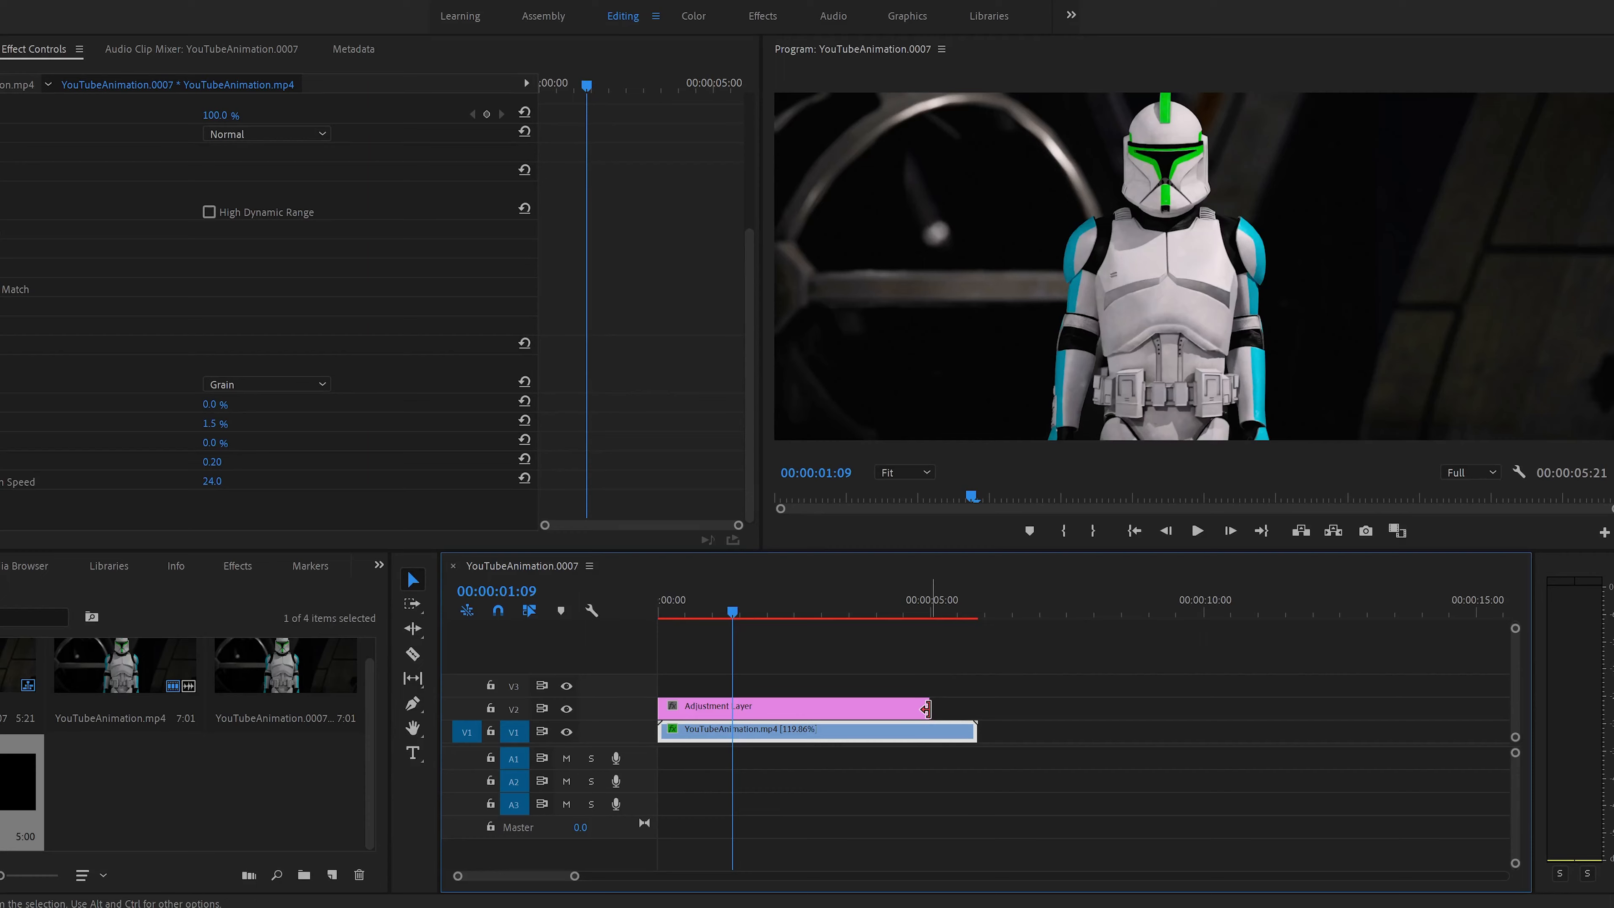
pyautogui.moveTo(926, 709); pyautogui.dragTo(977, 709)
pyautogui.click(824, 711)
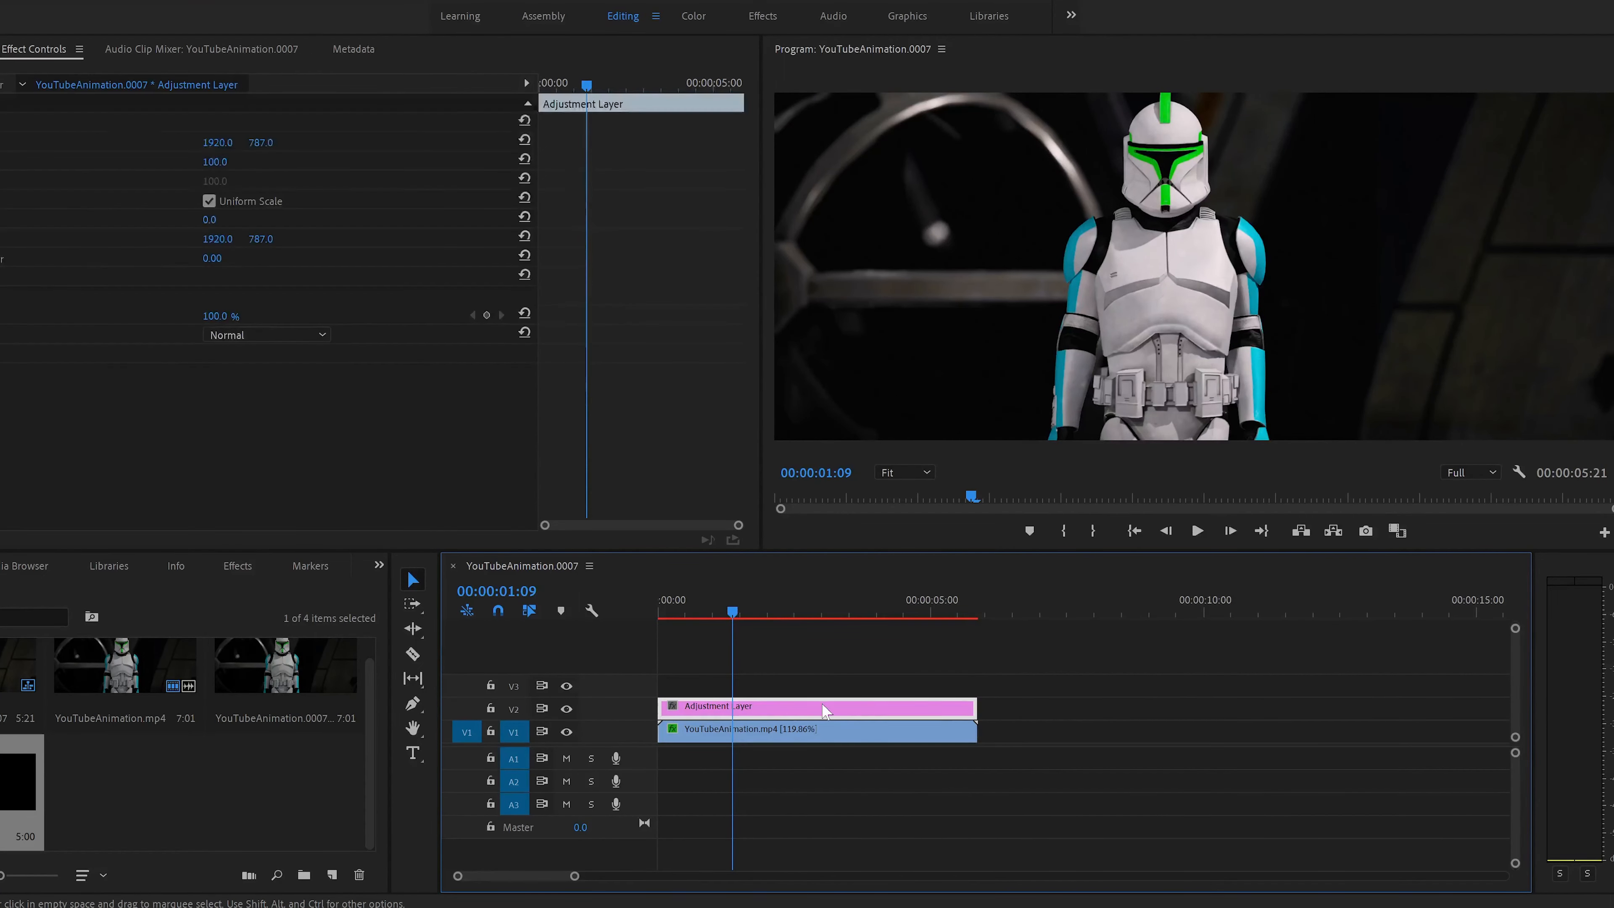
# - Search the effects for "lumetri" and apply Lumetri Color to the adjustment layer
pyautogui.click(238, 566)
pyautogui.click(32, 590)
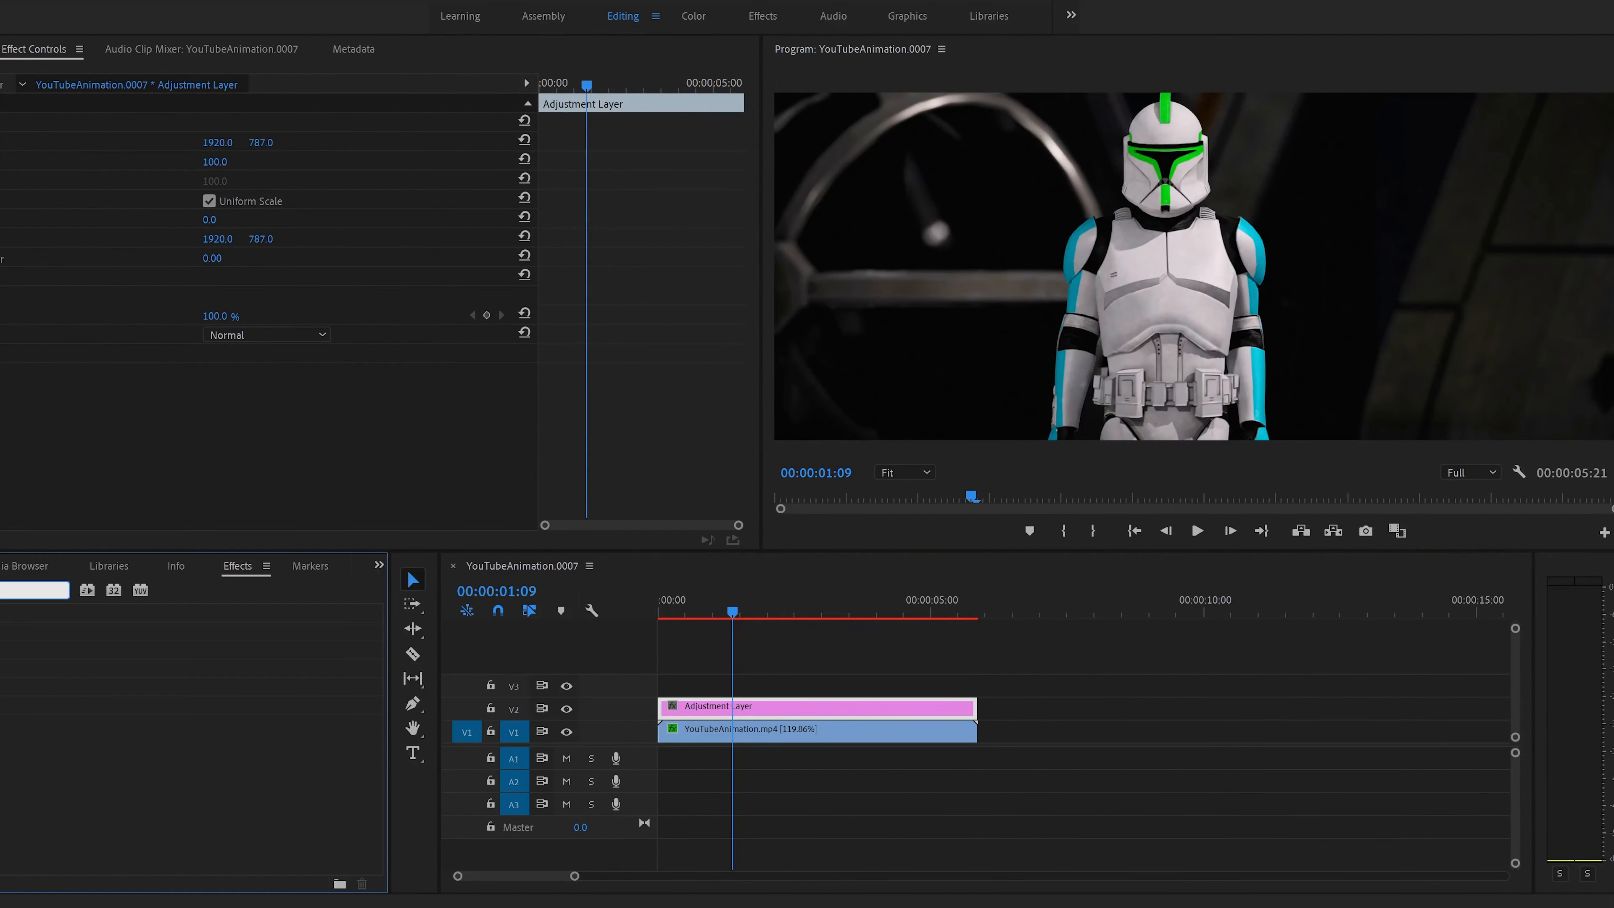
pyautogui.write('lum')
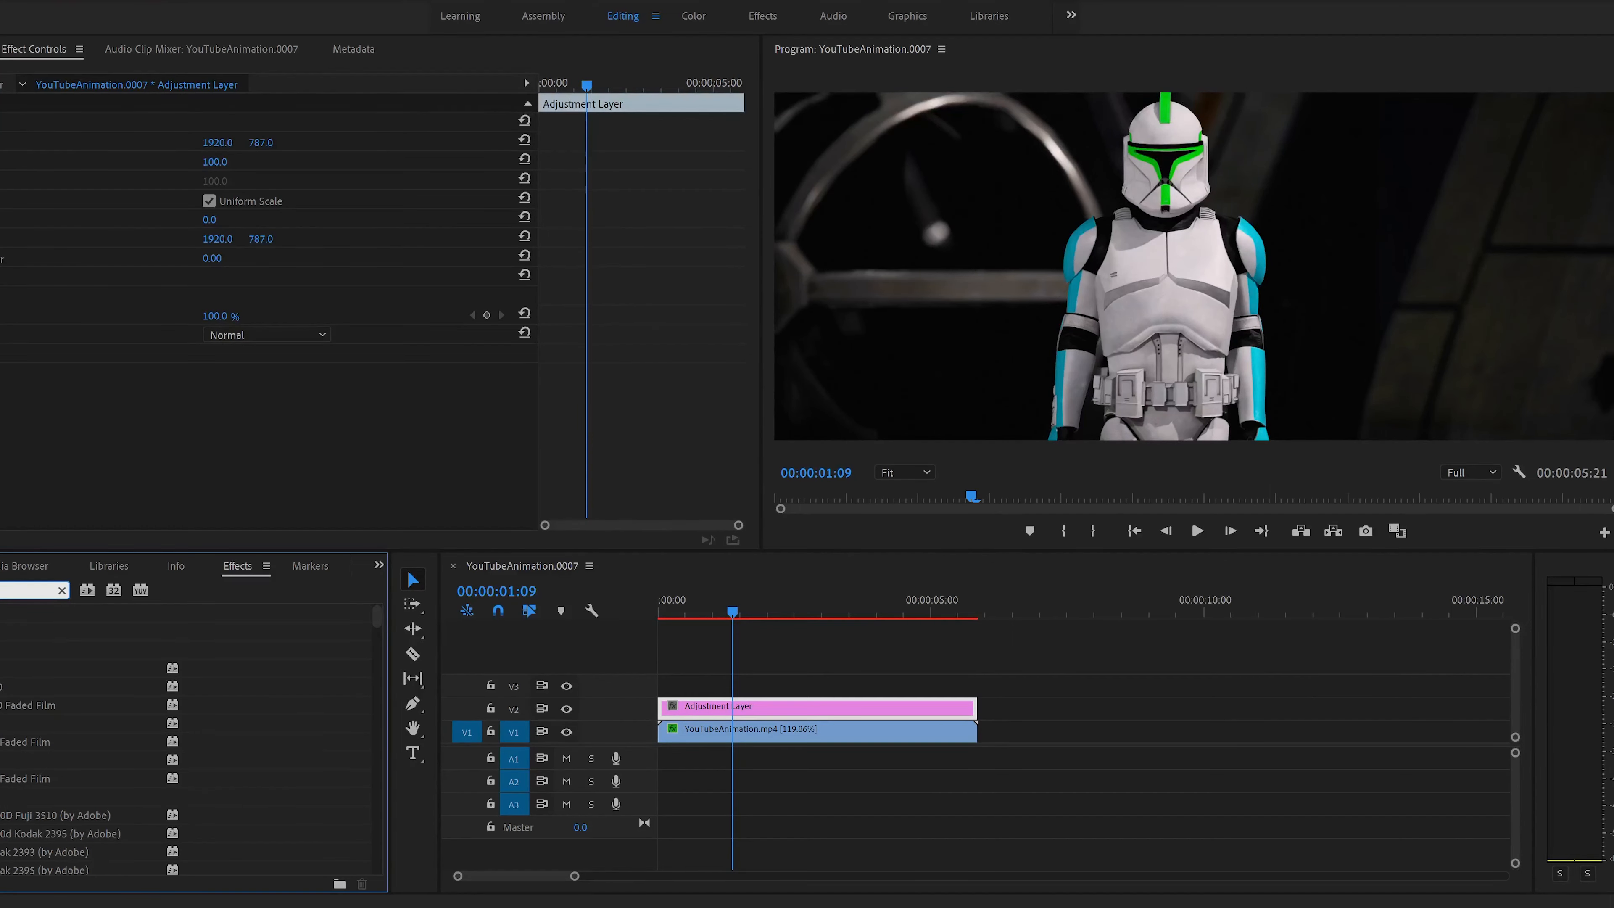
pyautogui.write('etri')
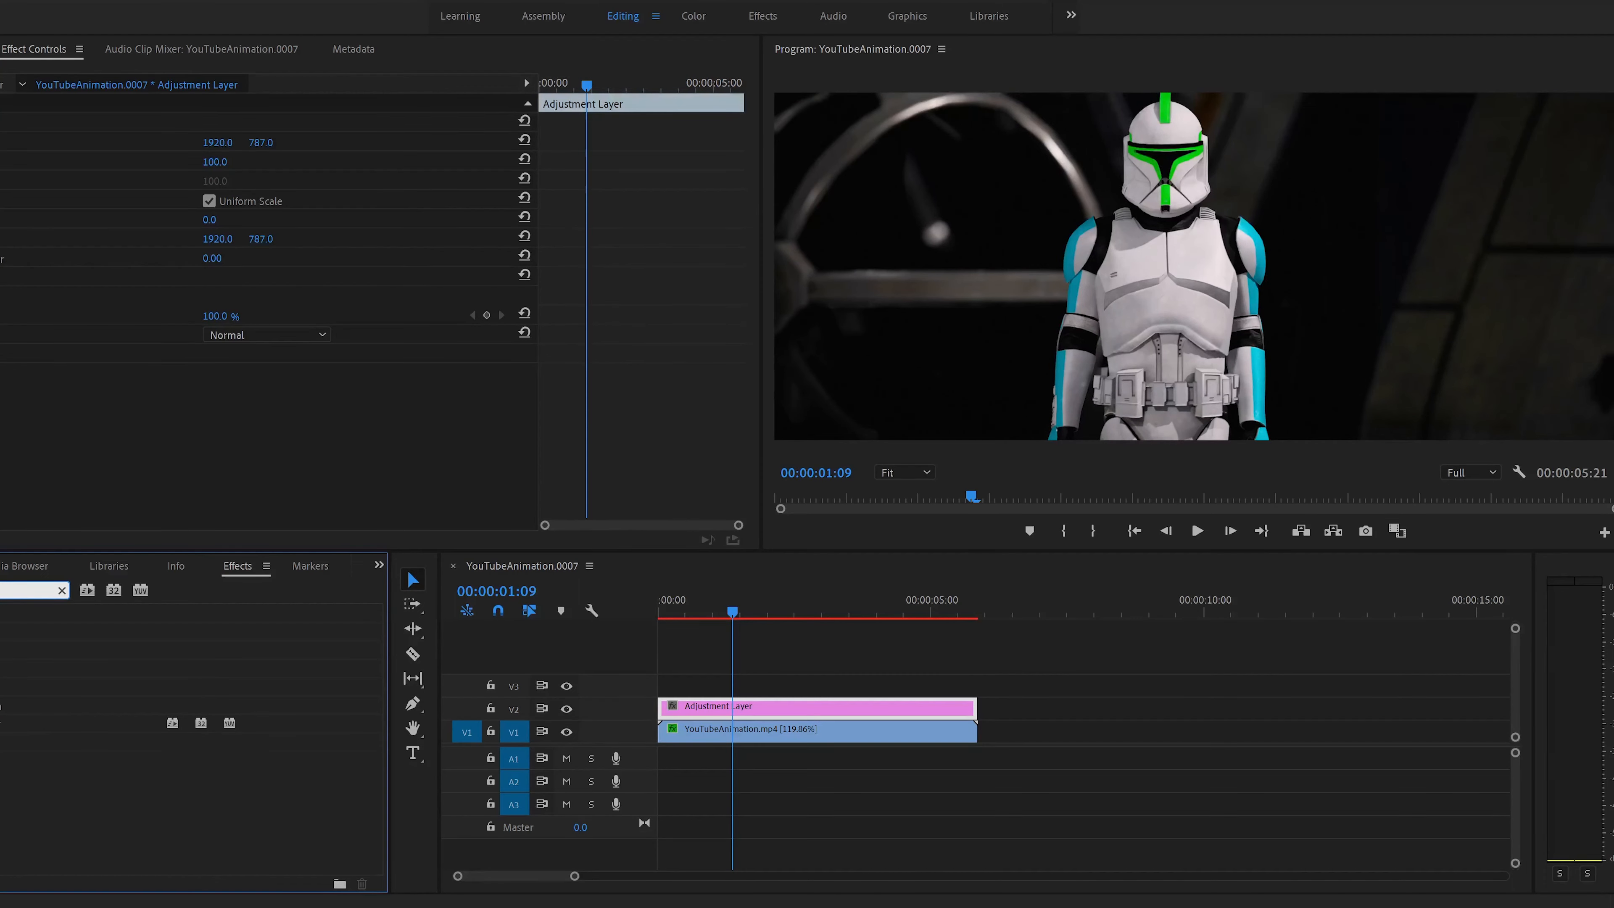
pyautogui.moveTo(64, 723); pyautogui.dragTo(706, 709)
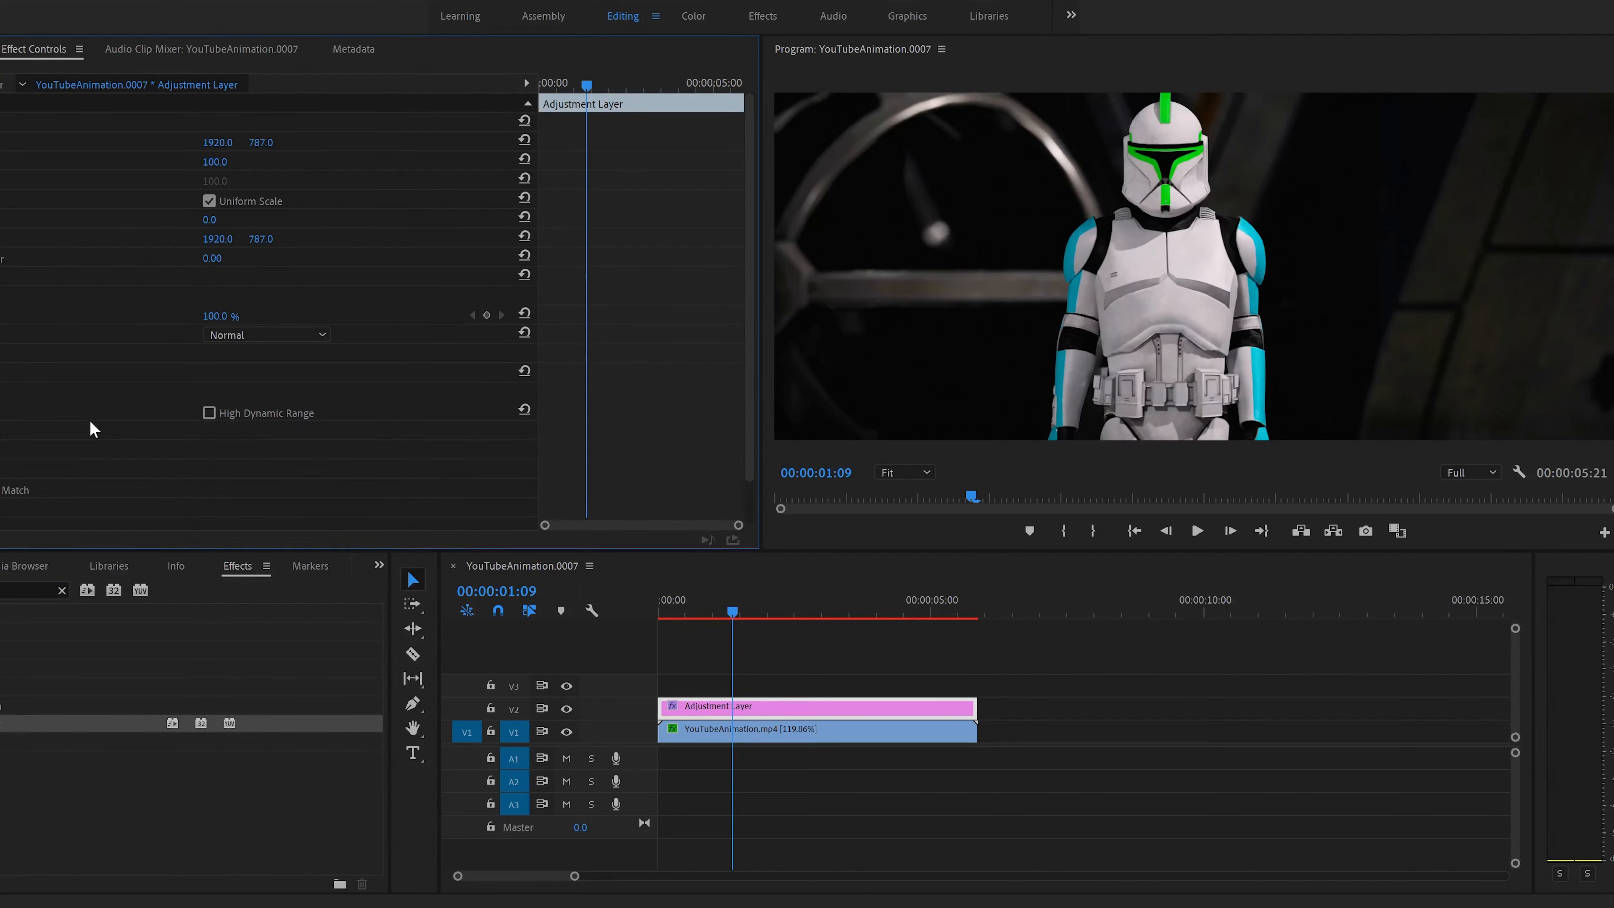
# - Disable the hue and saturation ranges in the adjustment layer's HSL Secondary key, leaving only the lightness range active
pyautogui.scroll(-2, 90, 419)
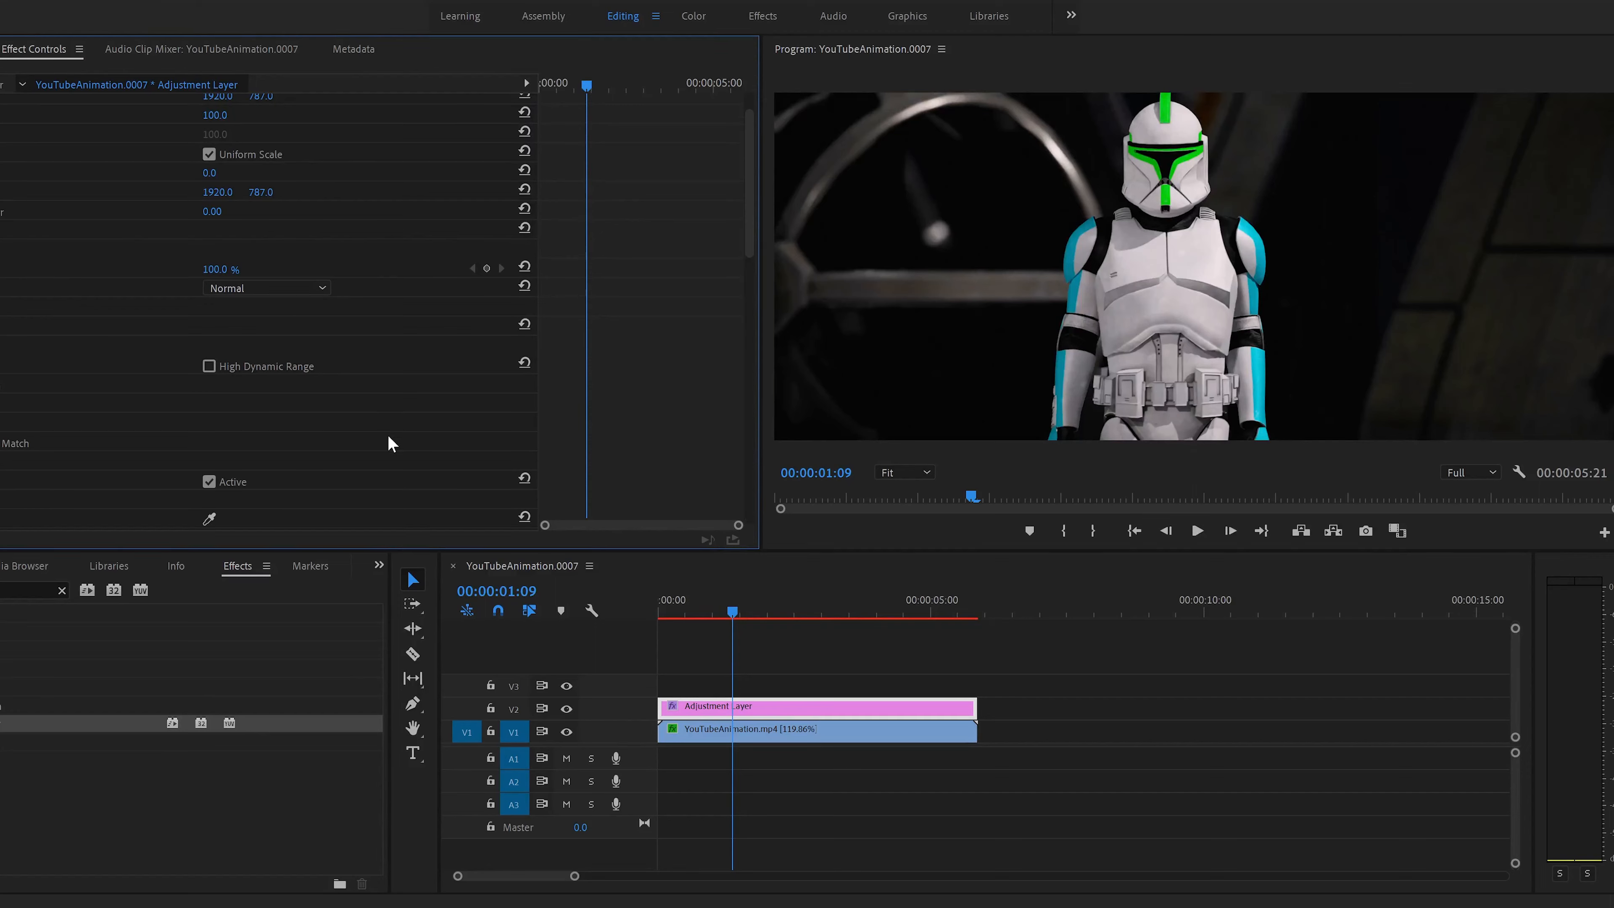
pyautogui.scroll(-8, 393, 444)
pyautogui.scroll(-3, 407, 417)
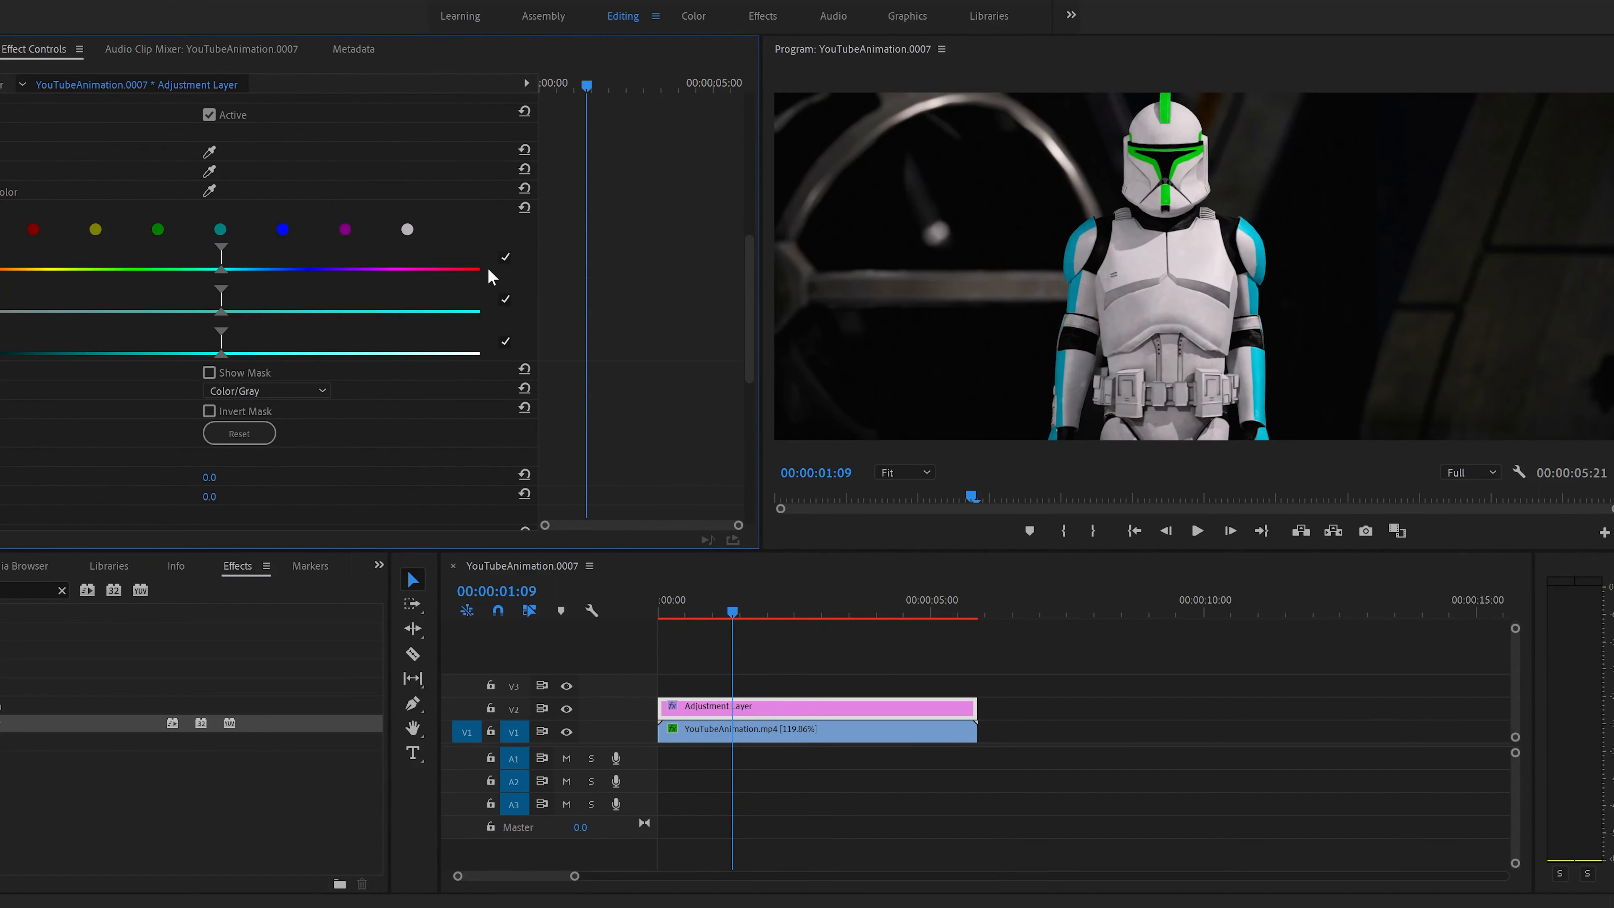
pyautogui.click(506, 301)
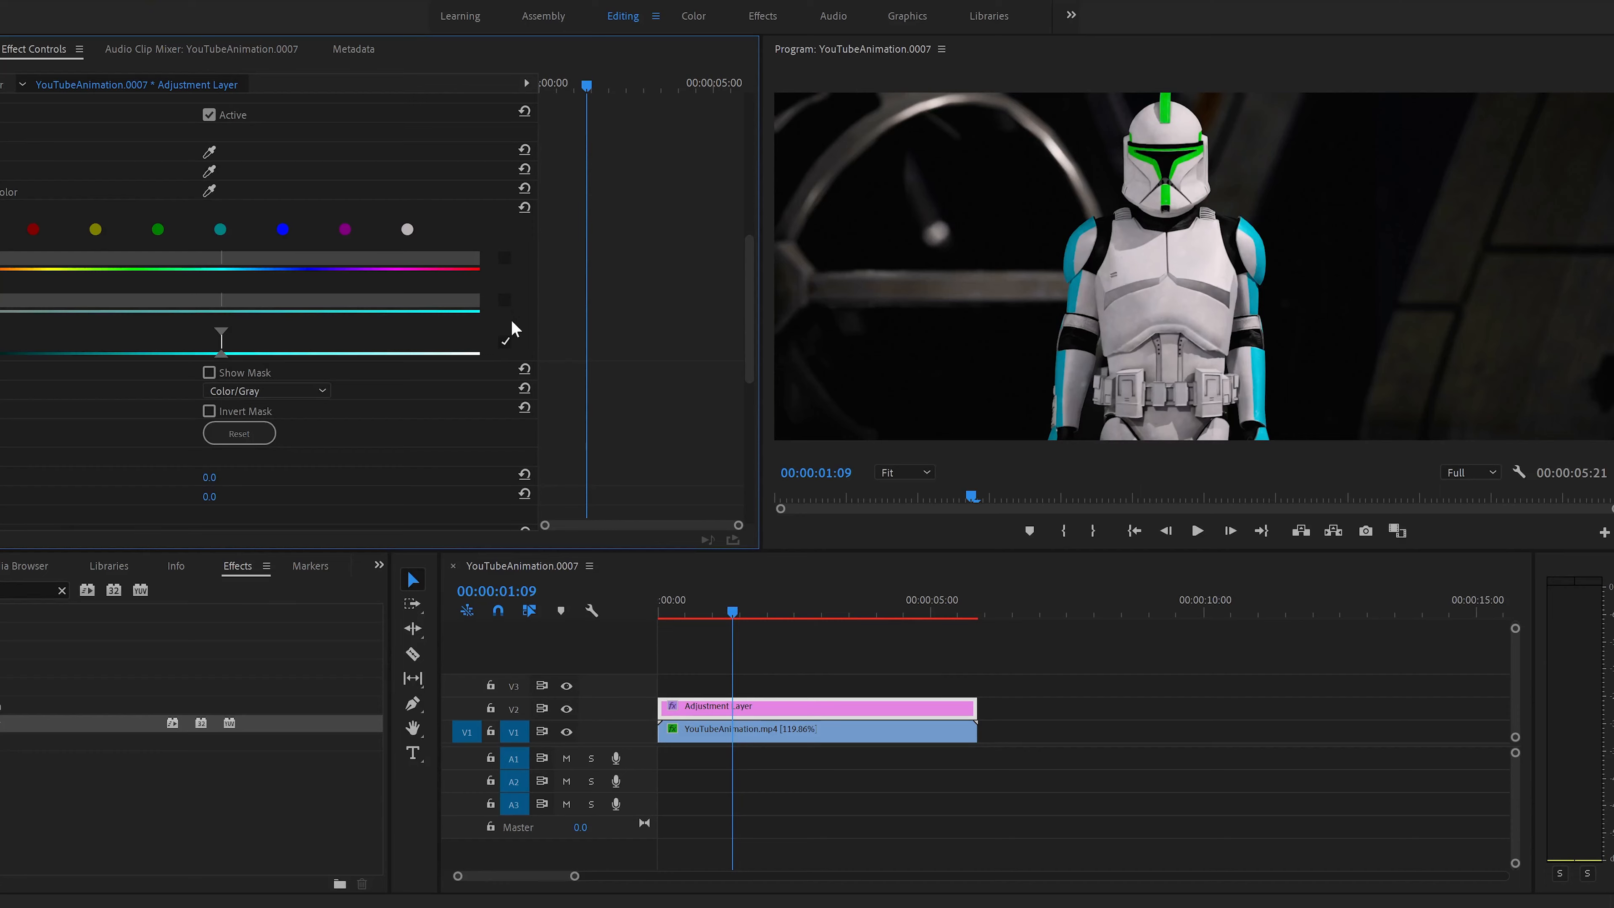
pyautogui.scroll(-1, 378, 404)
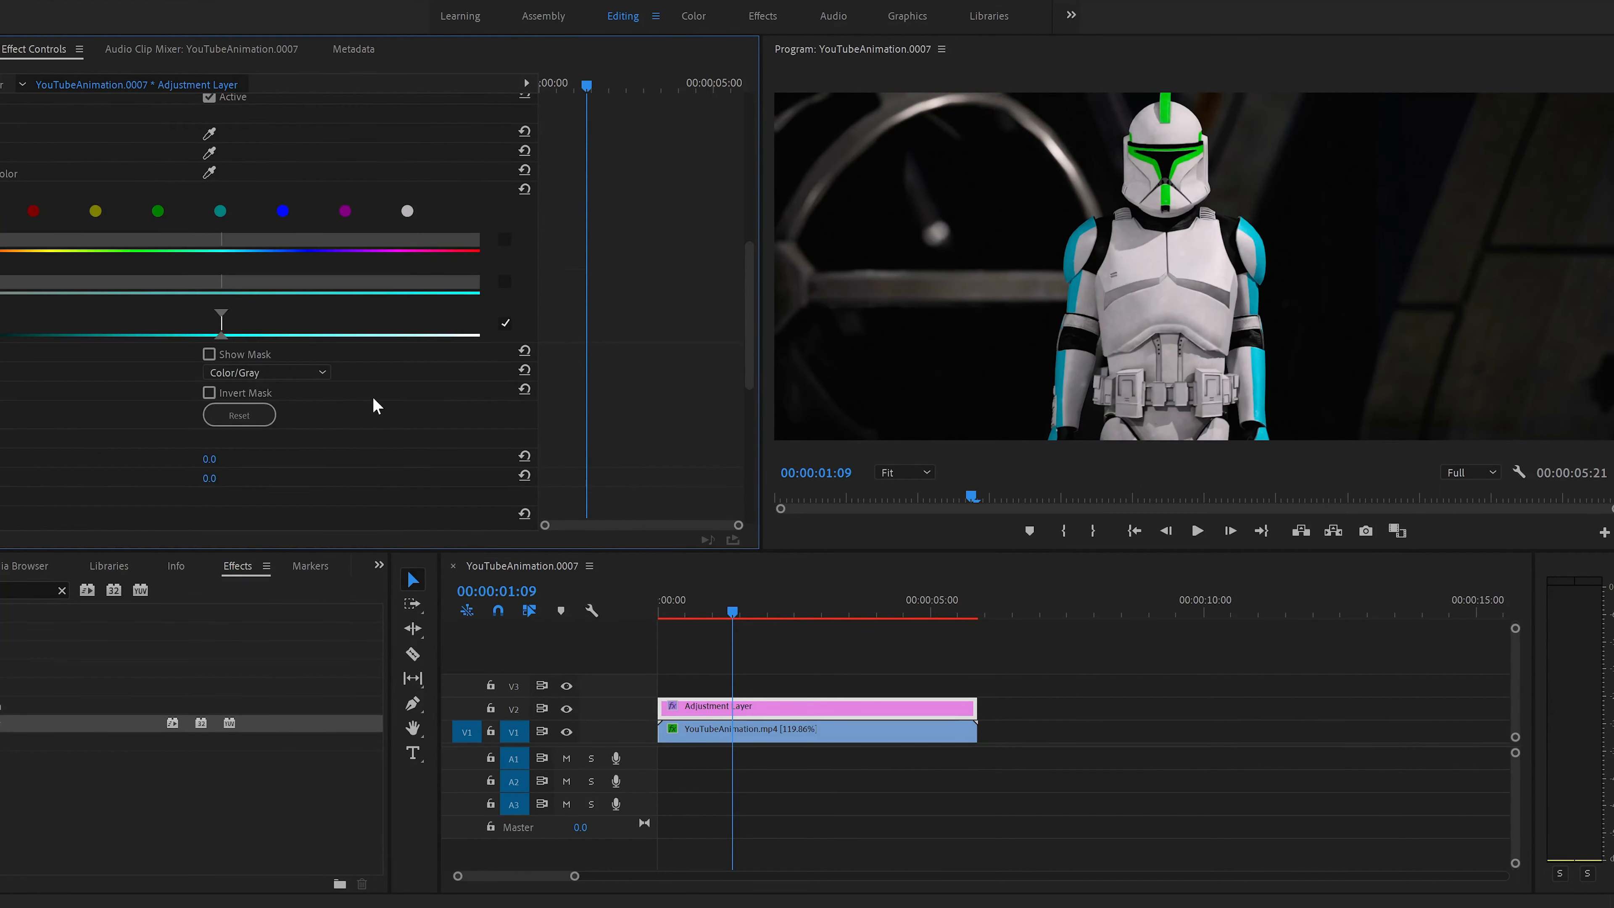
pyautogui.scroll(-4, 375, 404)
# - Search the effects for "gaus" and apply Gaussian Blur to the adjustment layer on track V2
pyautogui.click(32, 590)
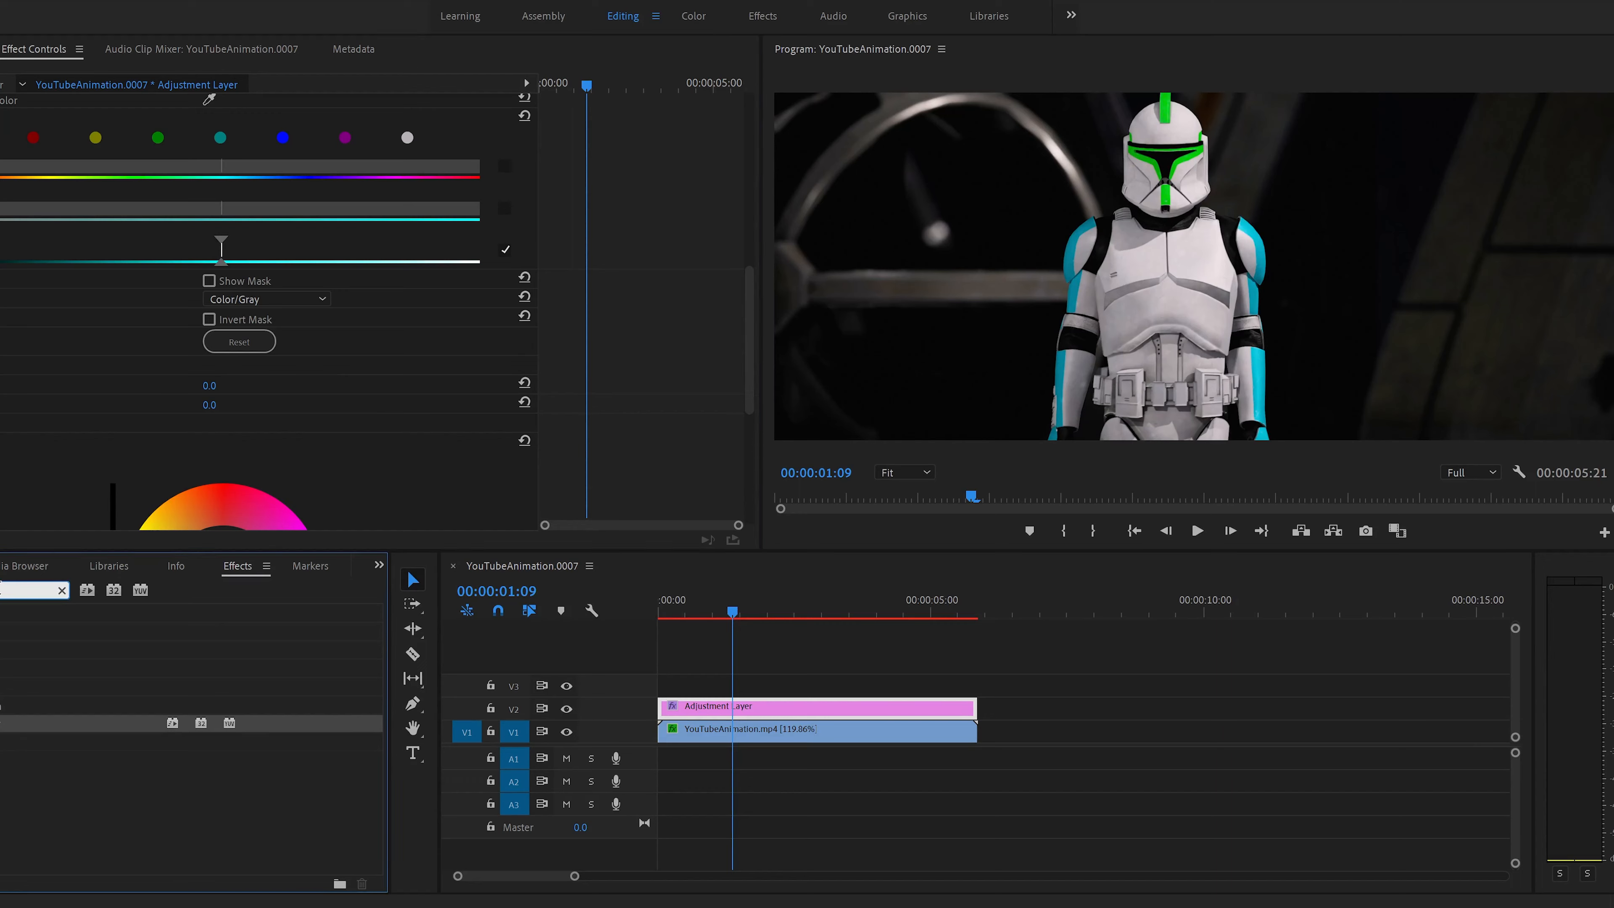
pyautogui.press('BackSpace')
pyautogui.write('gaus')
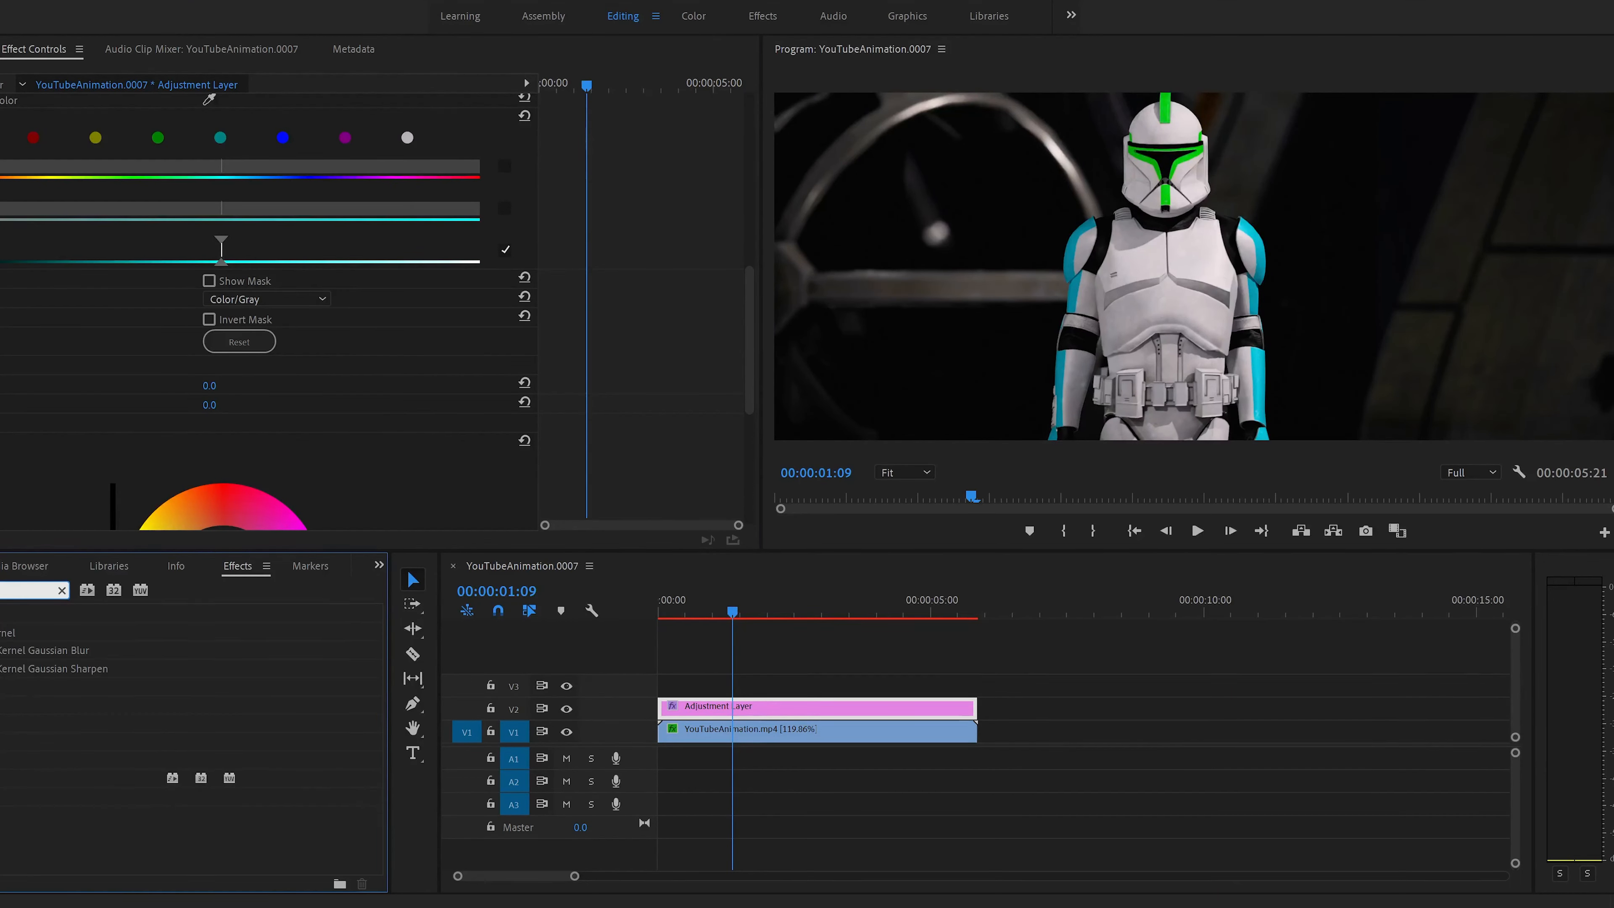
pyautogui.moveTo(63, 777); pyautogui.dragTo(728, 712)
pyautogui.scroll(-4, 372, 459)
pyautogui.scroll(3, 373, 459)
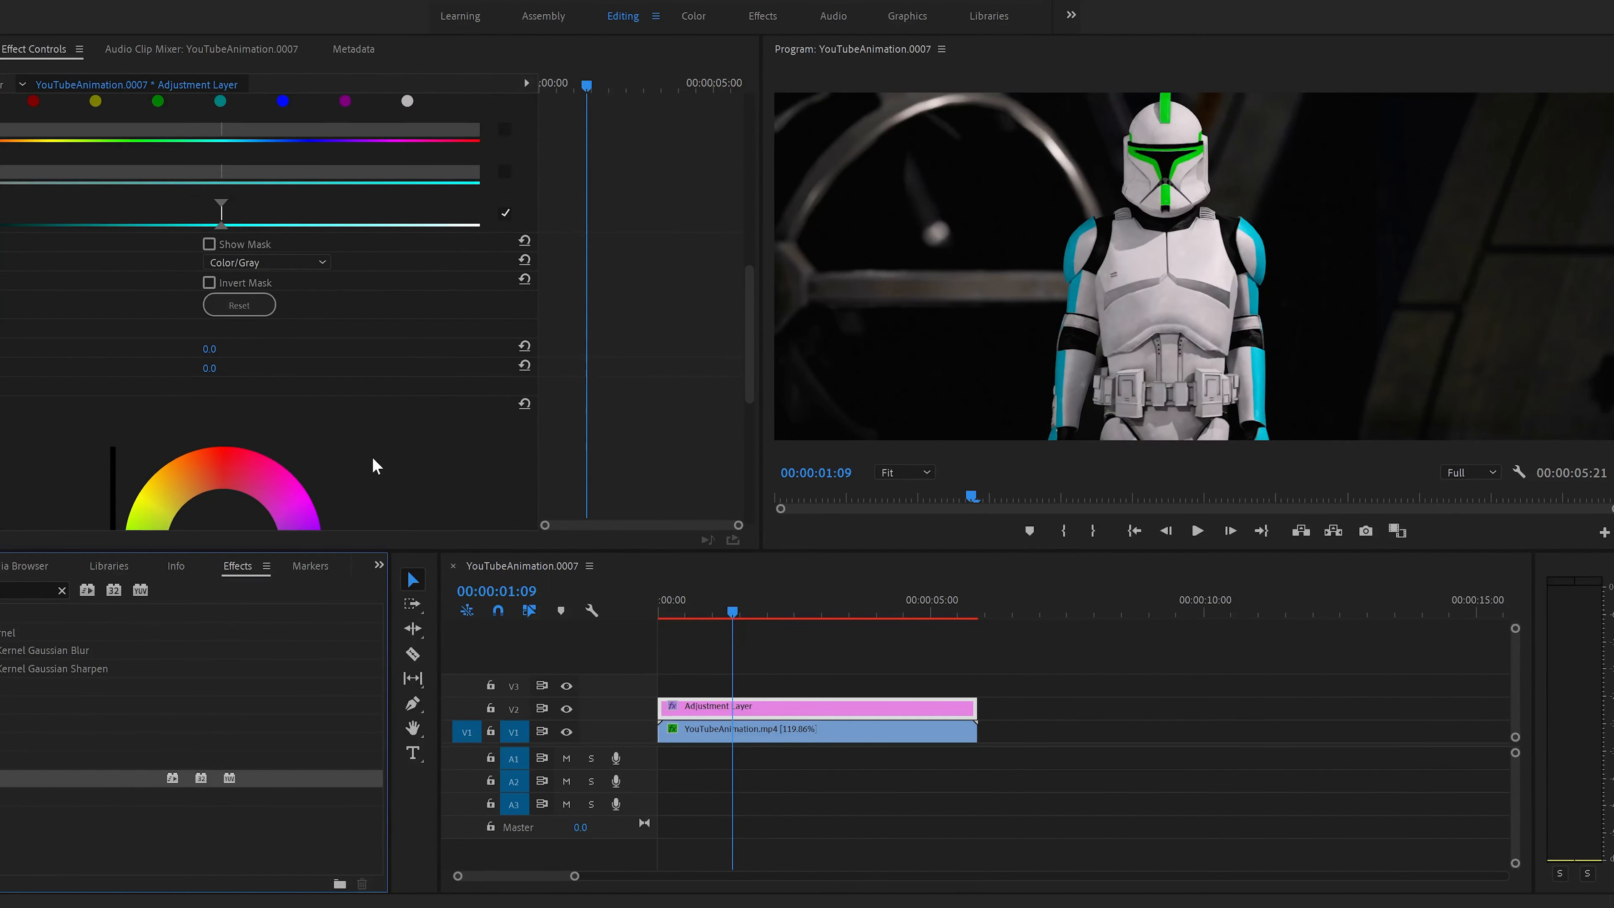
# - Widen the lightness range of the adjustment layer's HSL Secondary key while displaying its mask, leave it uninverted, and hide the mask
pyautogui.scroll(2, 373, 466)
pyautogui.click(209, 355)
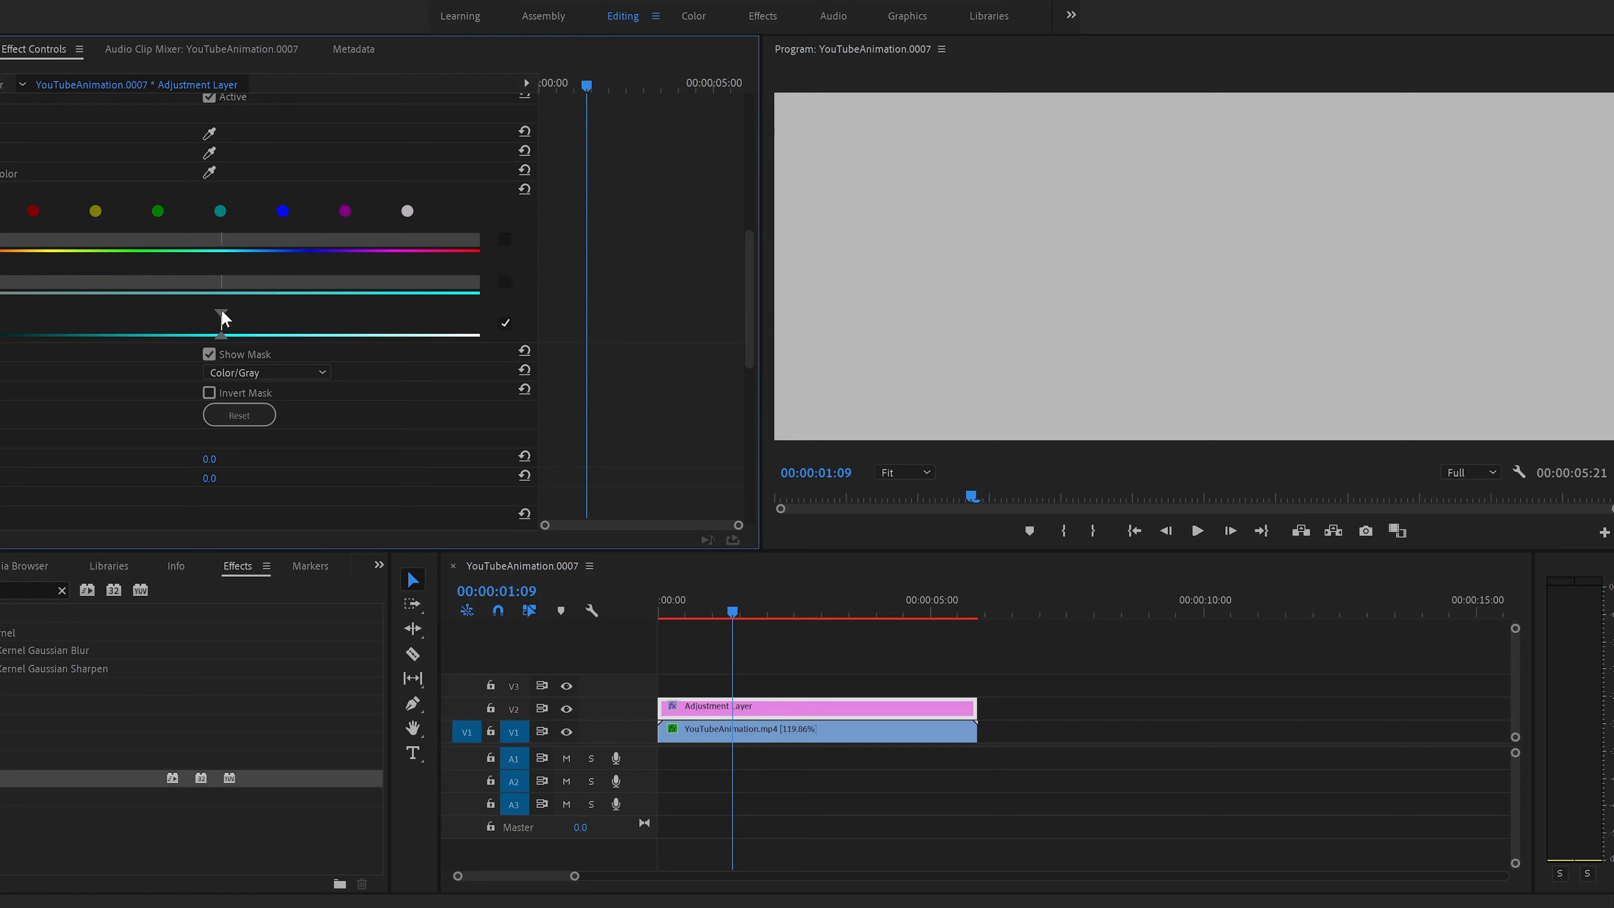
pyautogui.moveTo(221, 318); pyautogui.dragTo(2, 348)
pyautogui.click(210, 393)
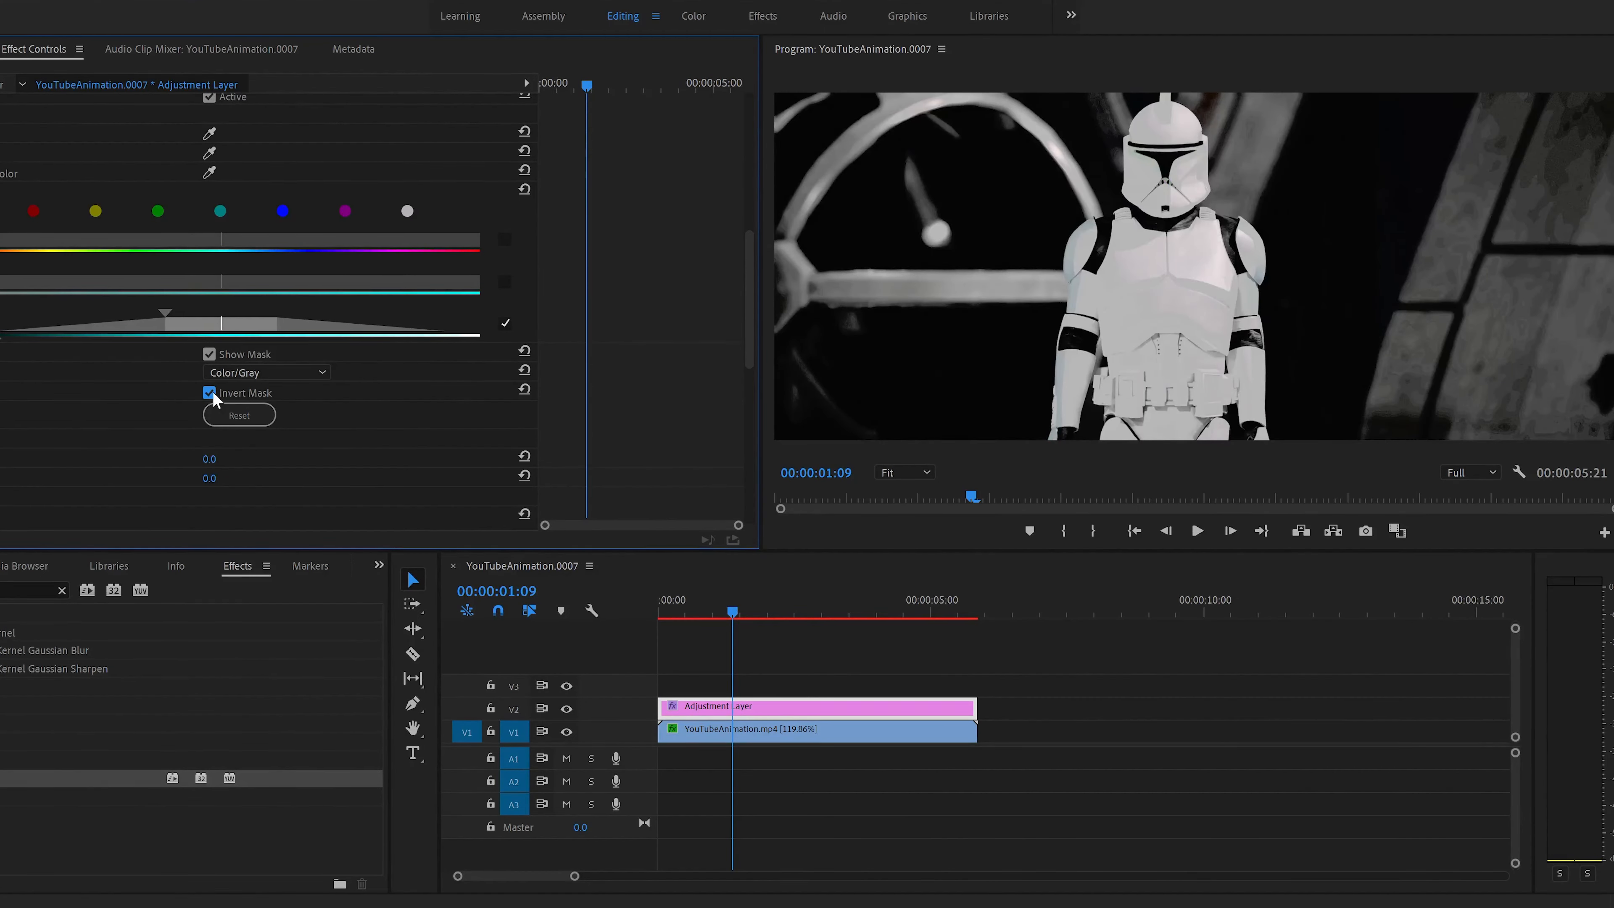
pyautogui.click(210, 392)
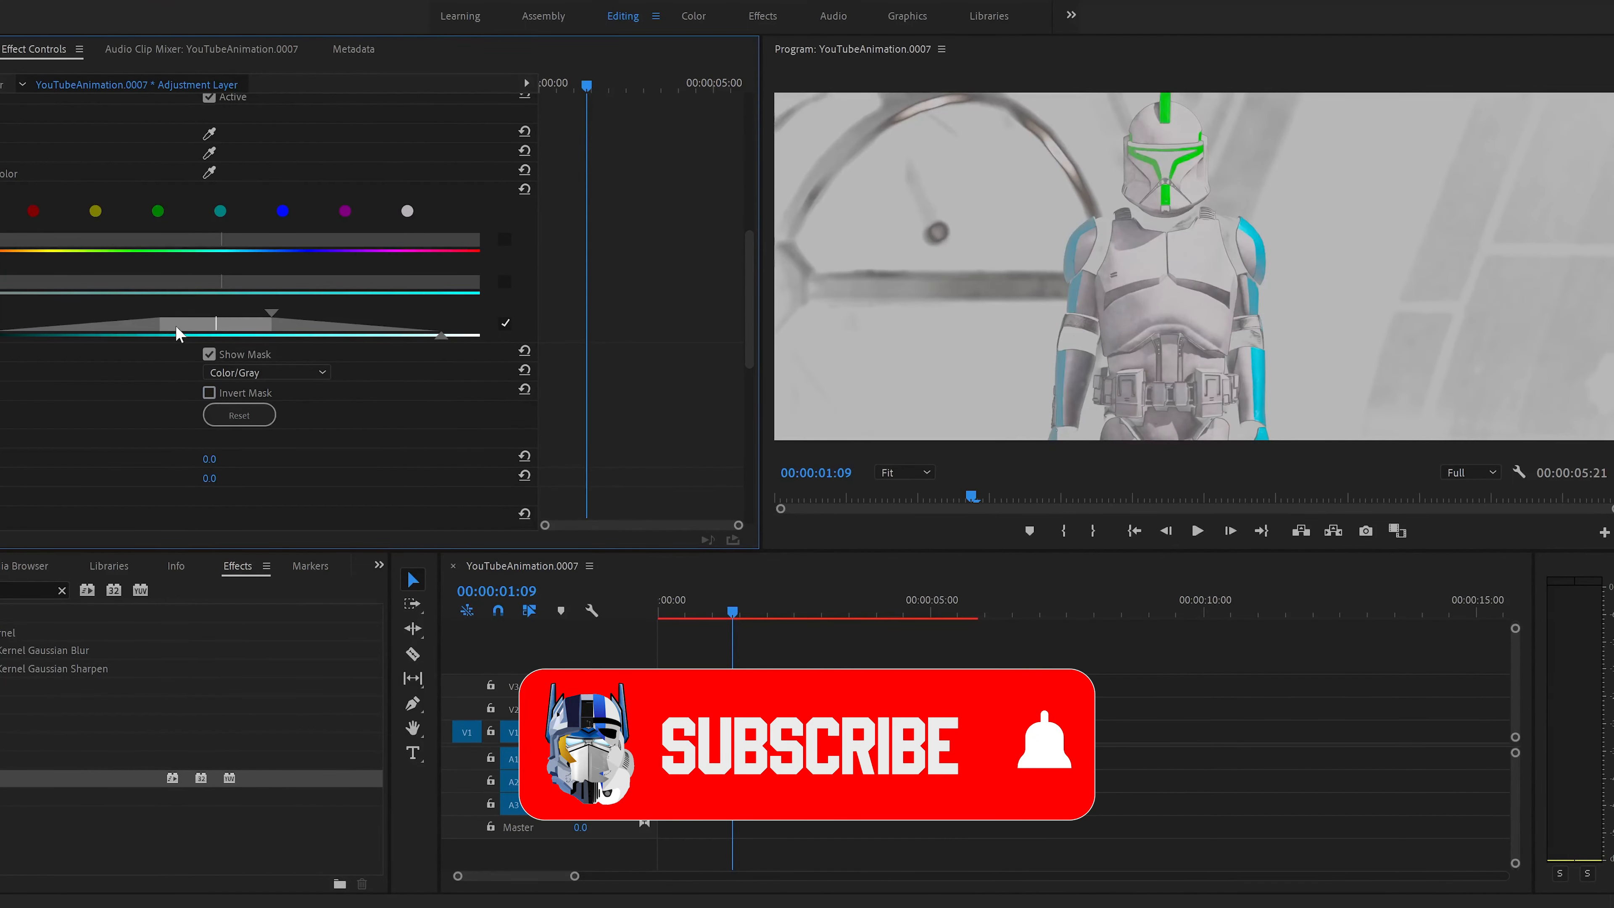
pyautogui.moveTo(273, 312); pyautogui.dragTo(247, 337)
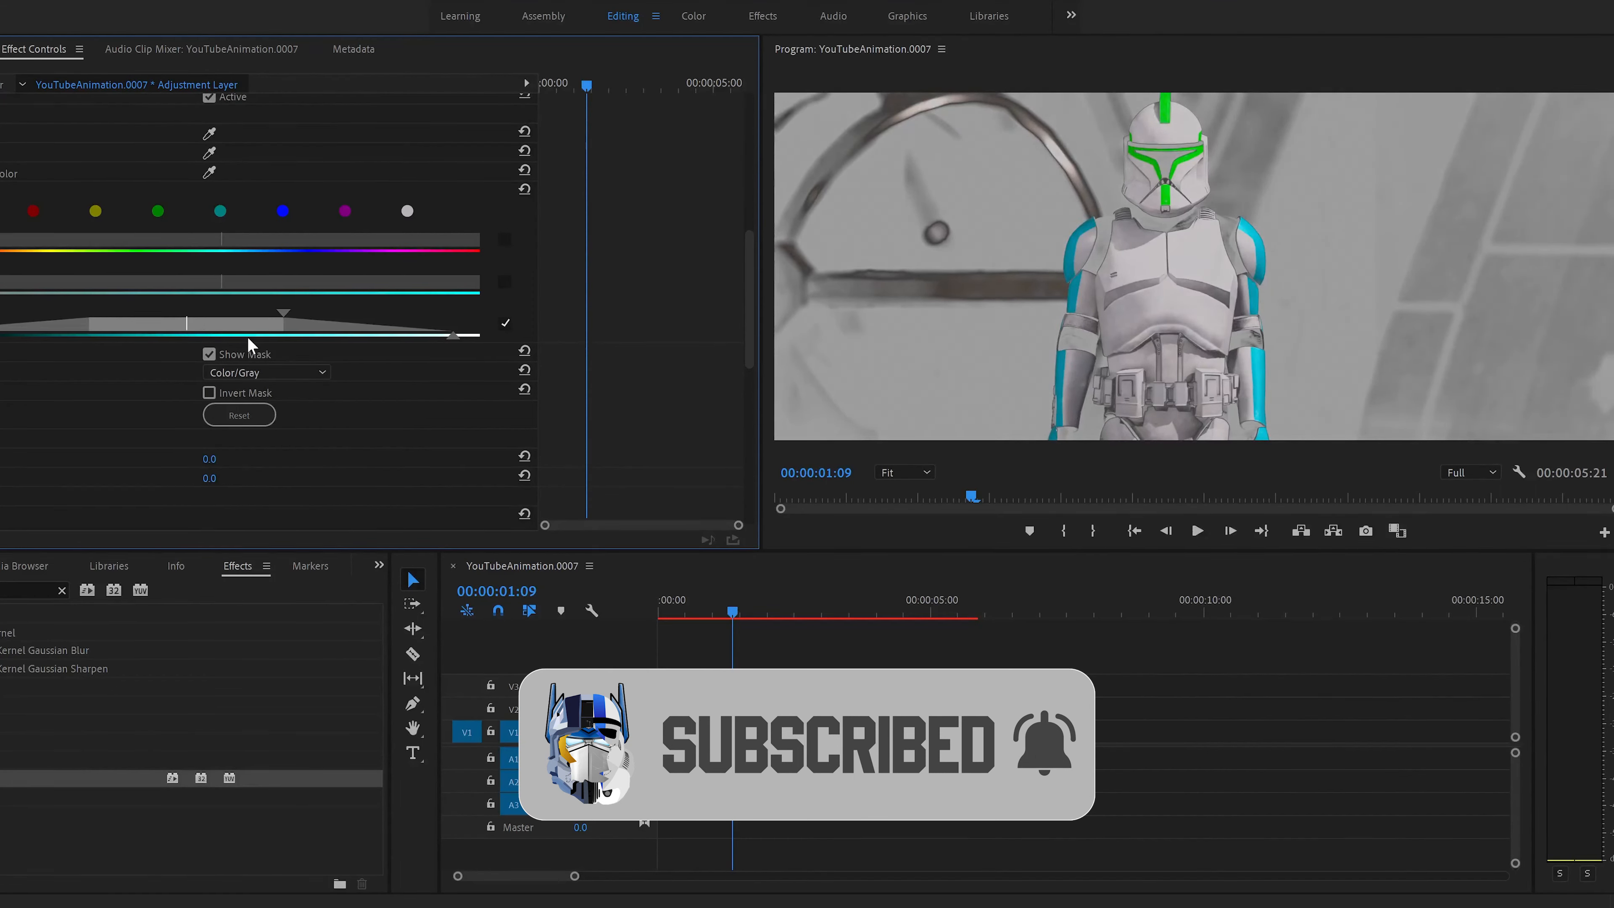
pyautogui.click(208, 355)
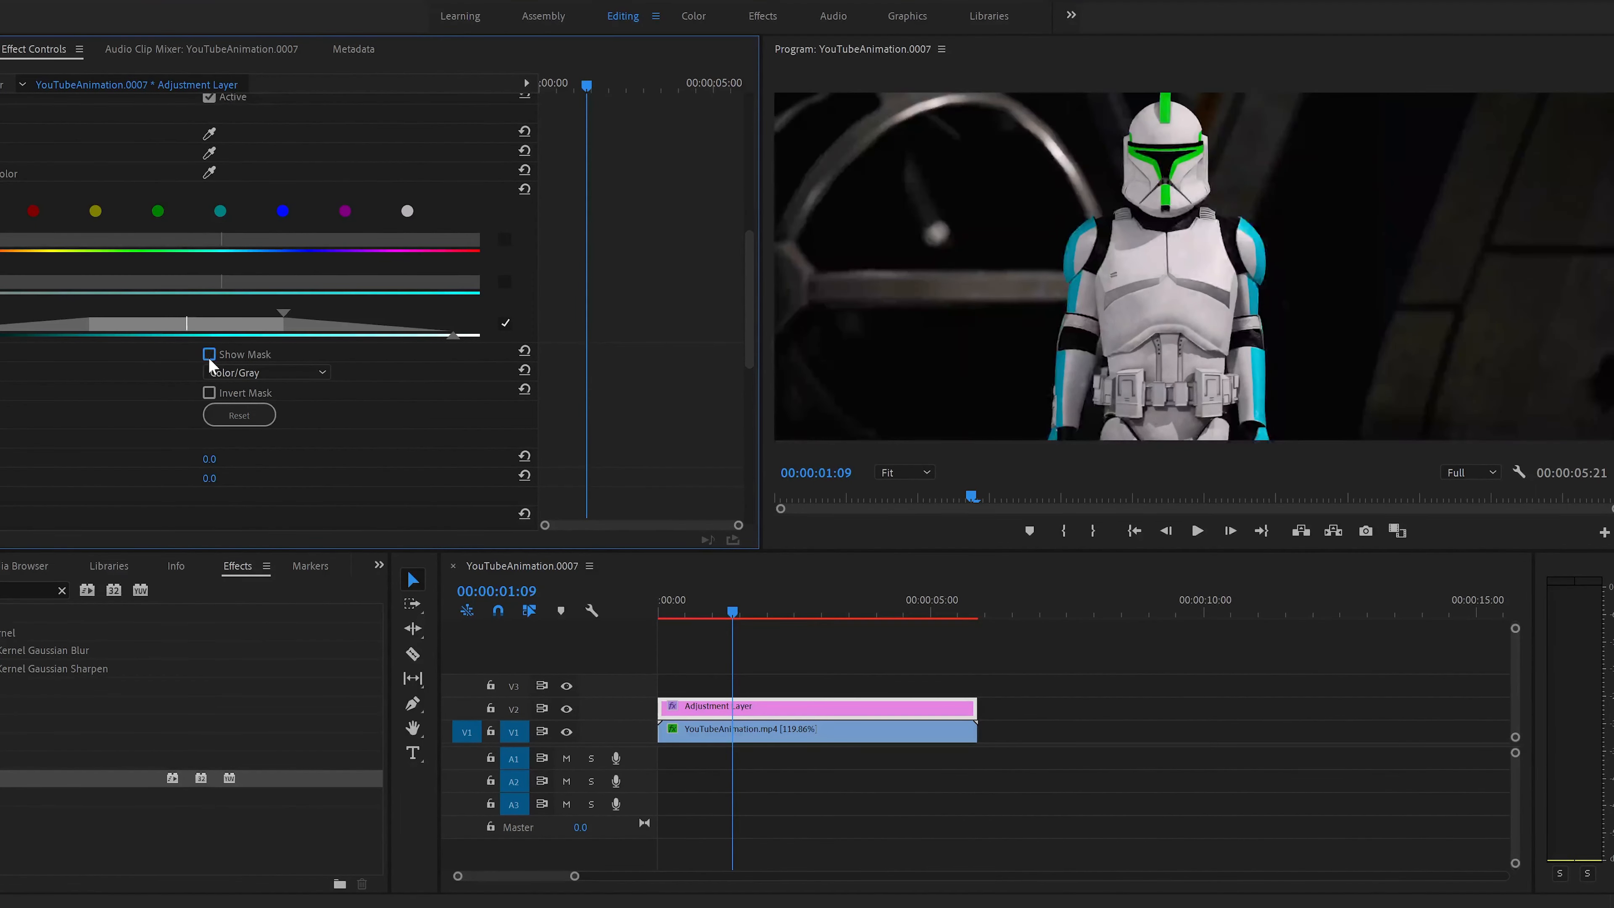
# - Set the adjustment layer's opacity blend mode to Lighten
pyautogui.scroll(5, 356, 276)
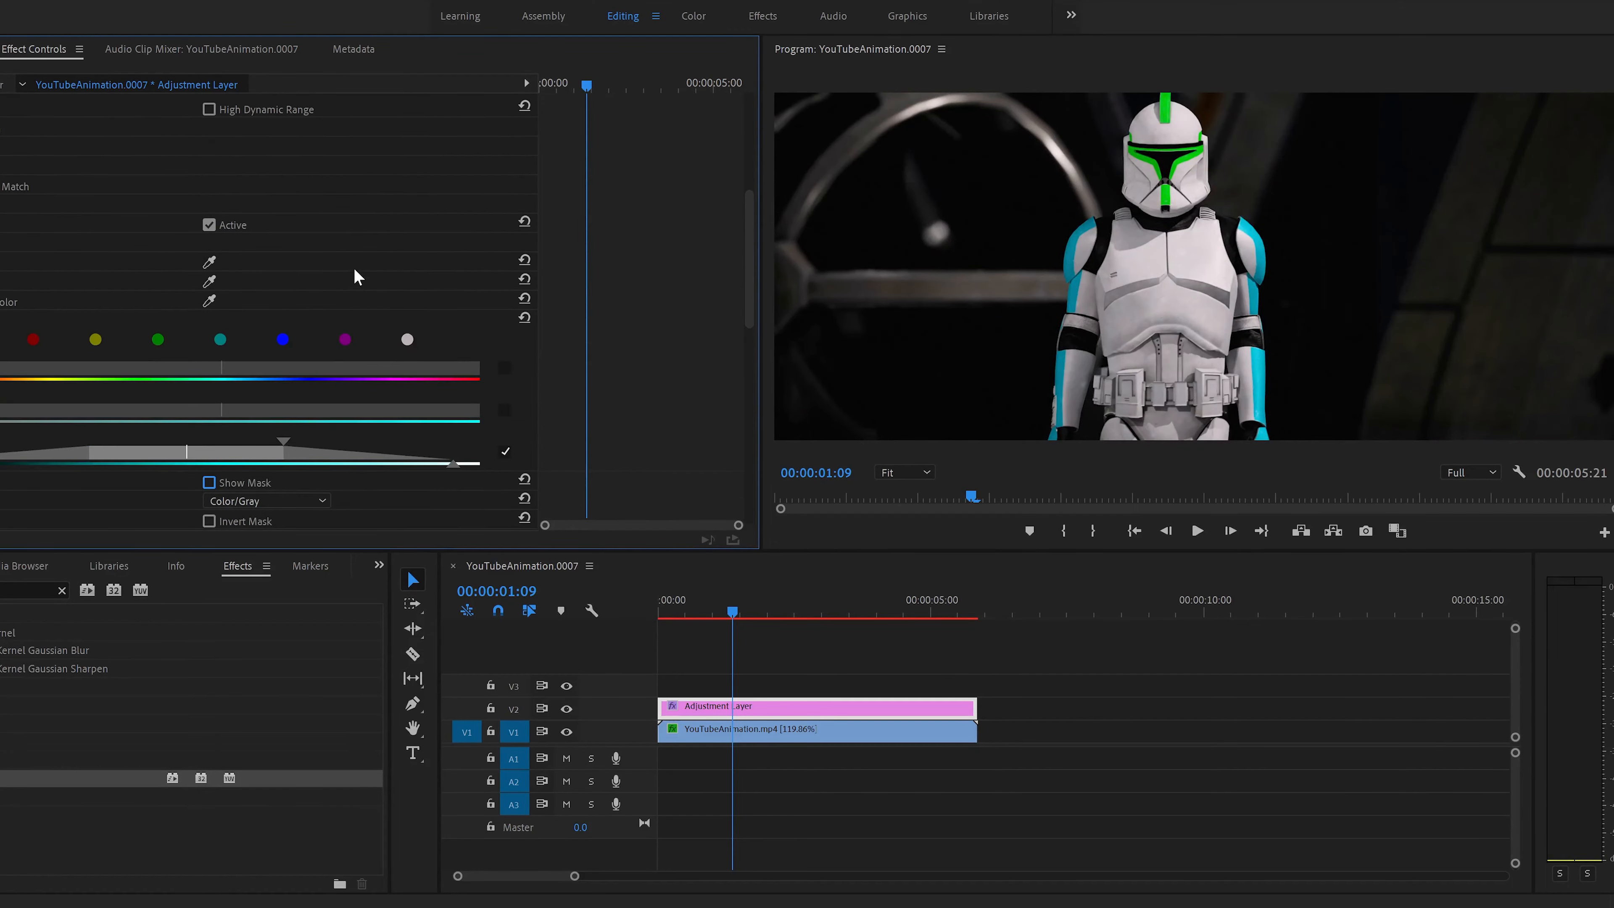
pyautogui.click(268, 251)
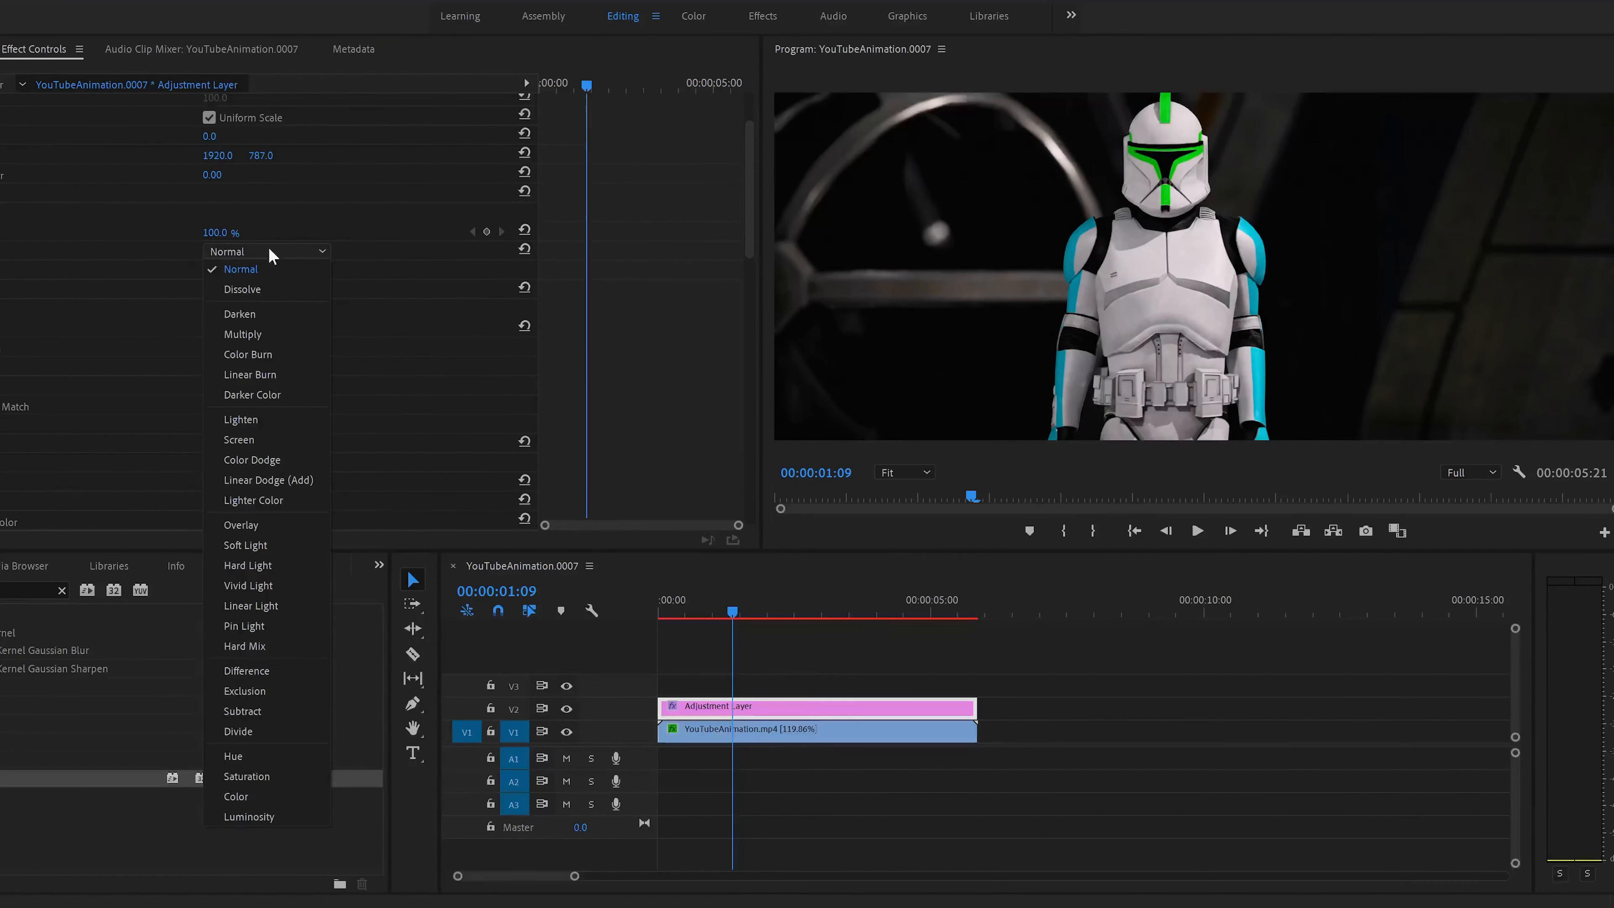
pyautogui.click(261, 419)
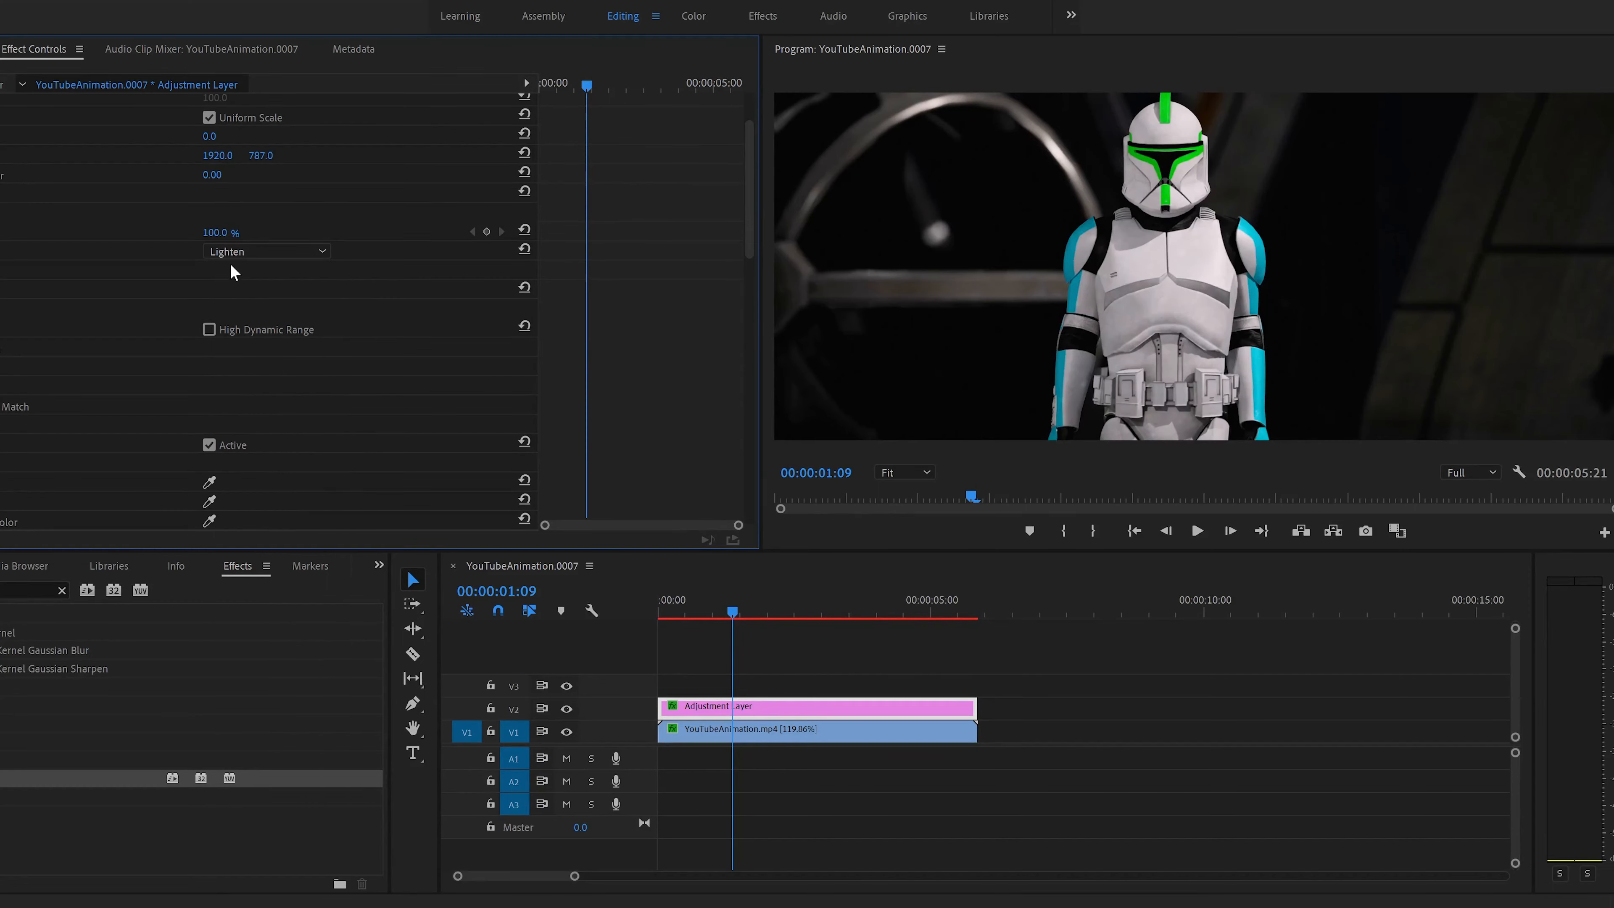
pyautogui.click(235, 232)
pyautogui.click(374, 237)
# - Set the Gaussian Blur's blurriness to 30 and enable Repeat Edge Pixels
pyautogui.scroll(-3, 365, 244)
pyautogui.scroll(-10, 365, 254)
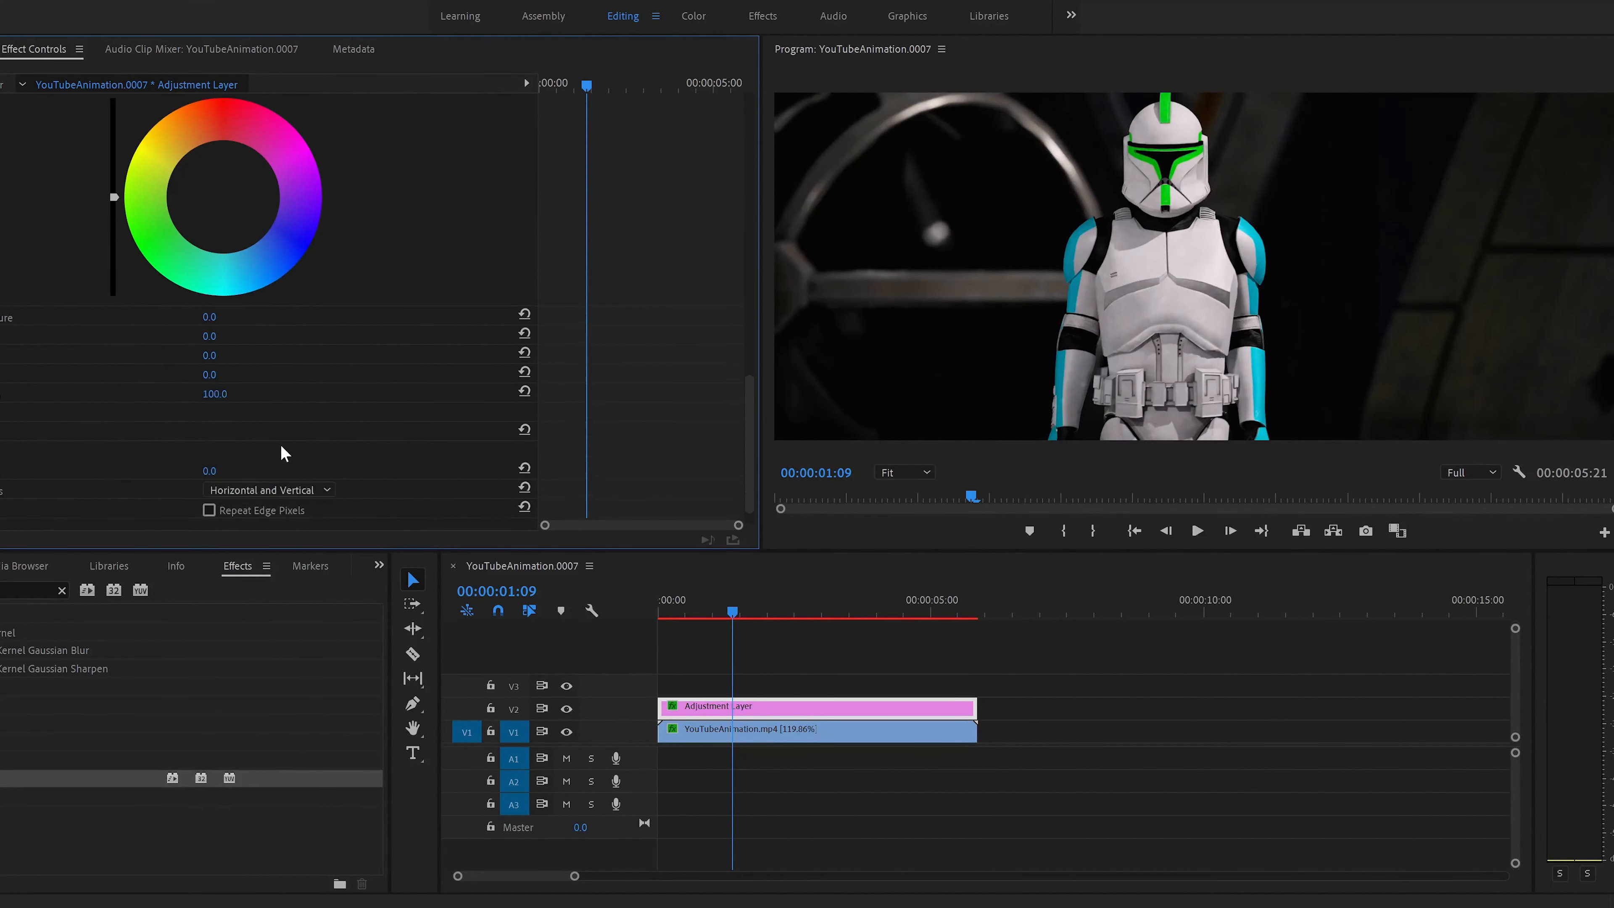
pyautogui.click(211, 452)
pyautogui.write('30')
pyautogui.press('Return')
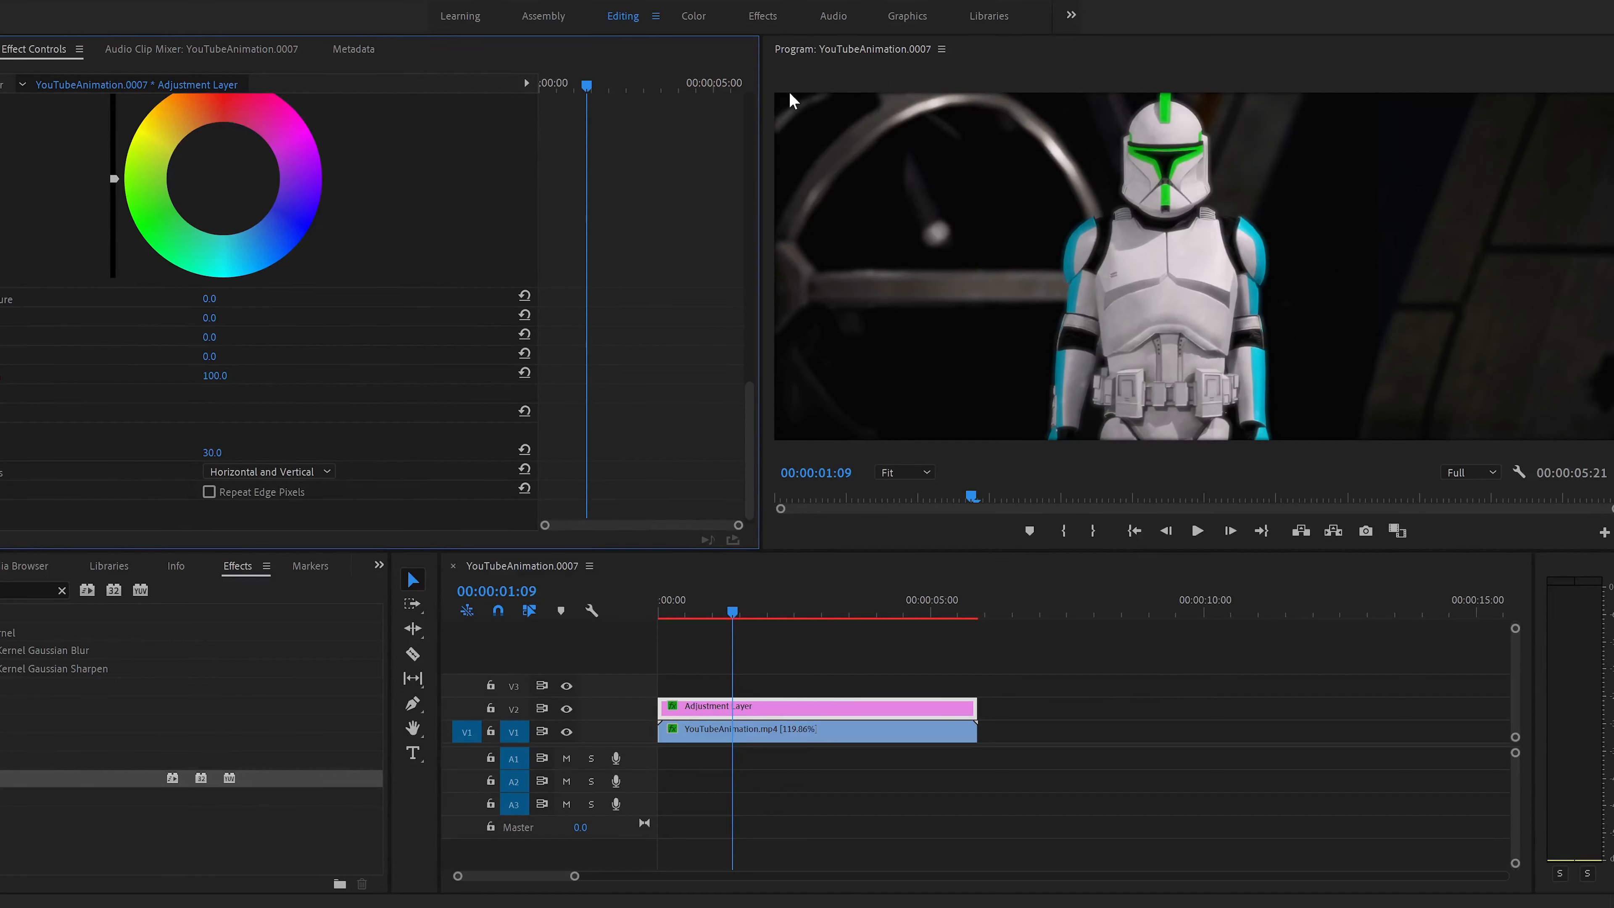
pyautogui.click(206, 496)
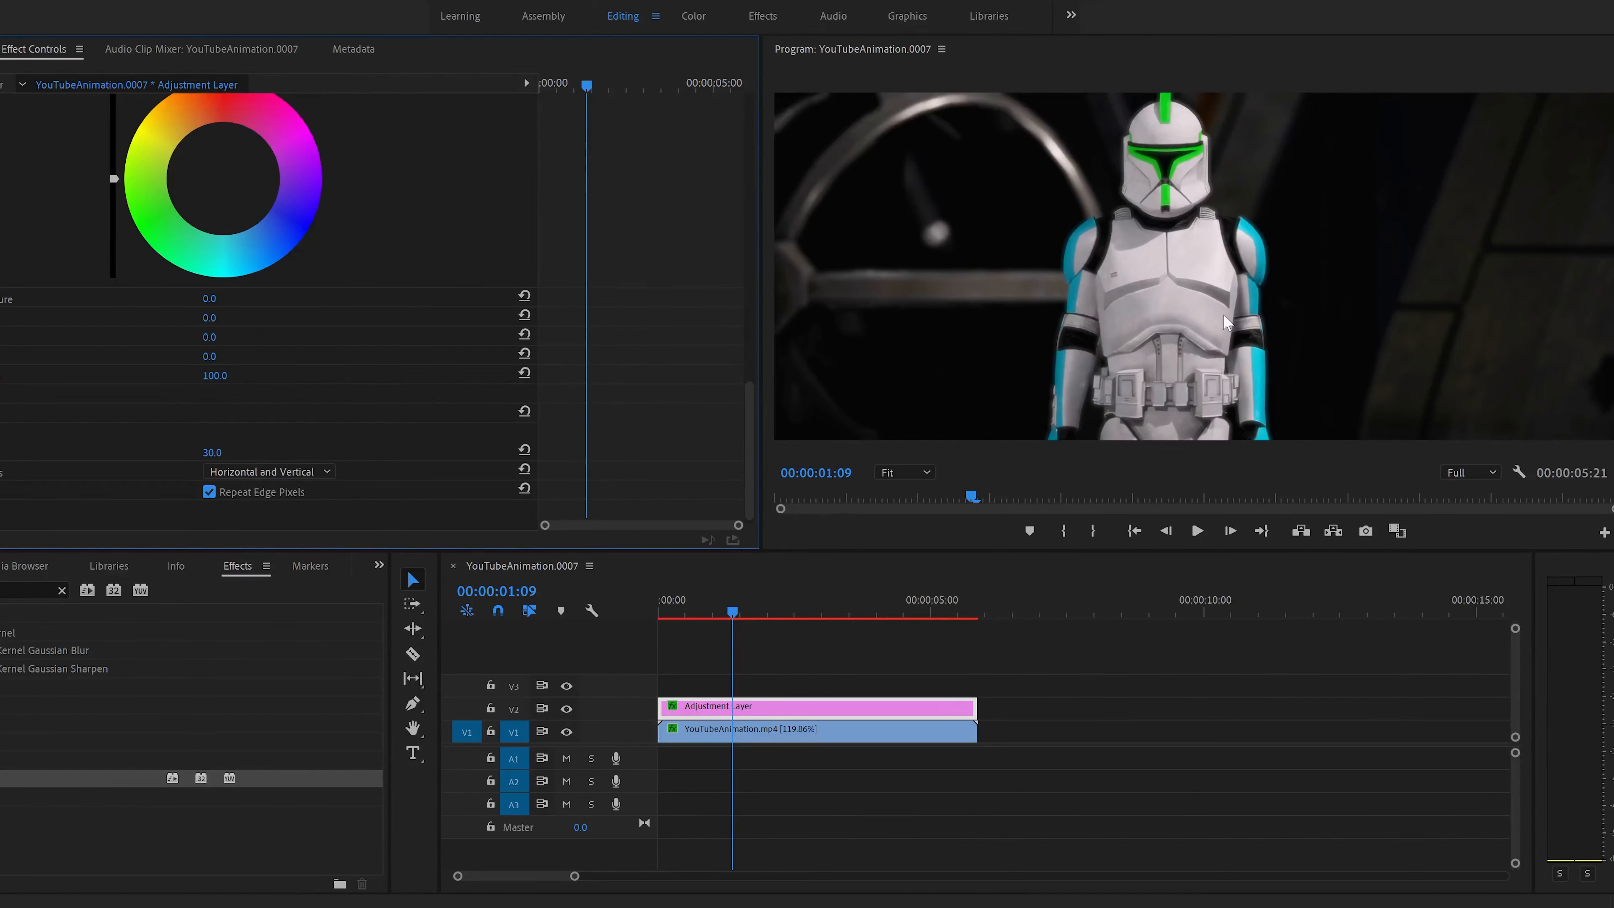
# - Reduce the Gaussian Blur's blurriness to 20 on the adjustment layer
pyautogui.scroll(5, 675, 410)
pyautogui.scroll(2, 671, 400)
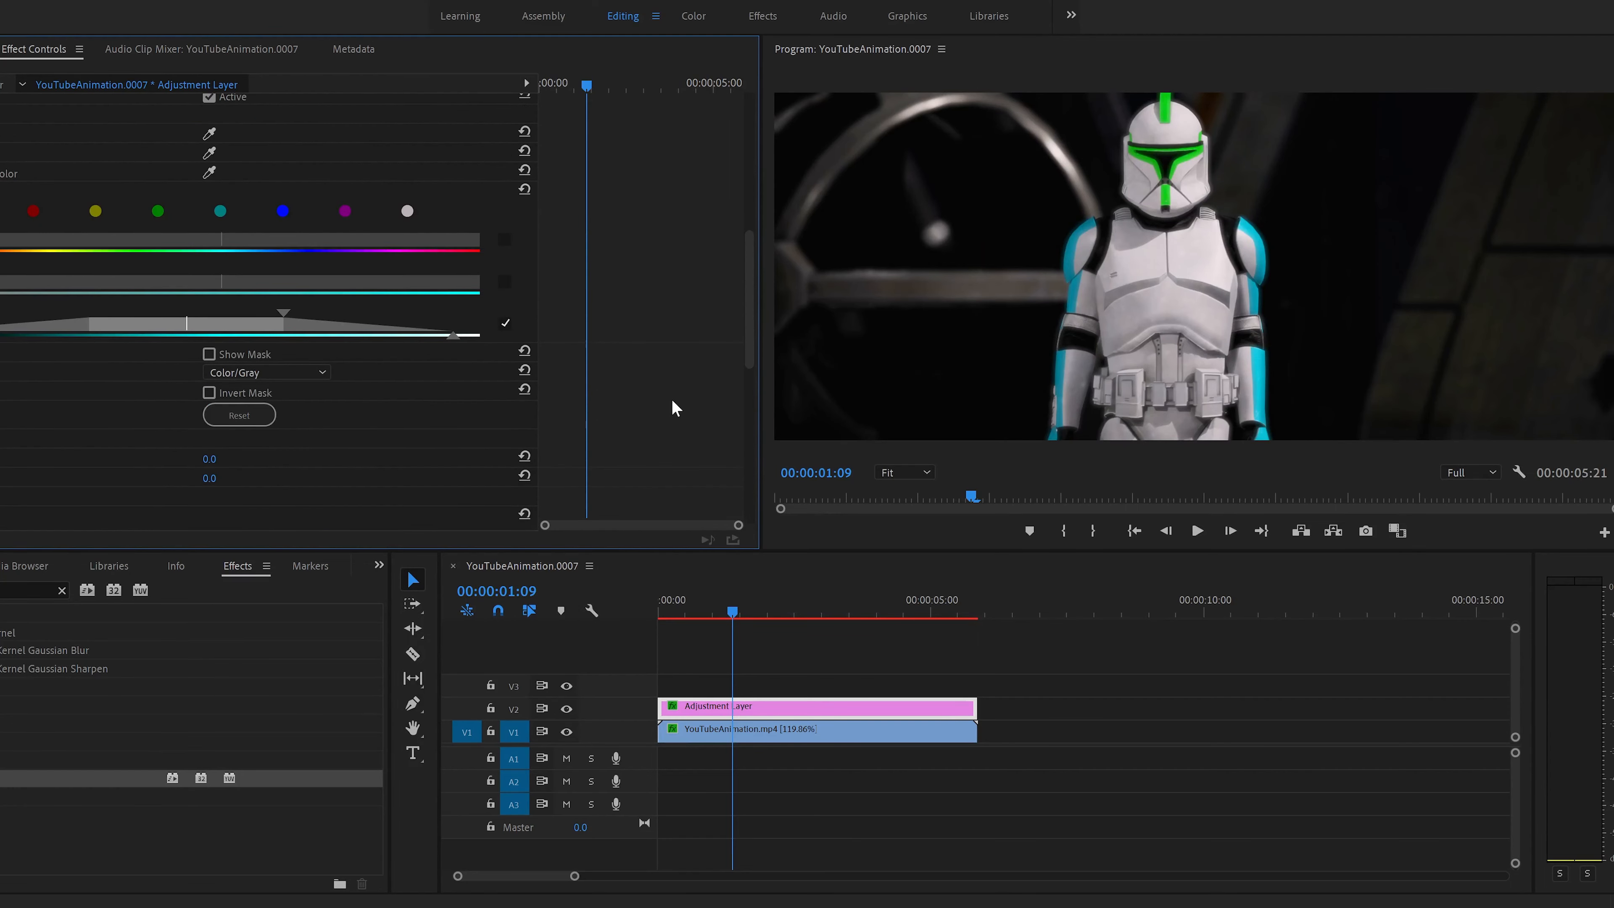
pyautogui.scroll(-6, 667, 388)
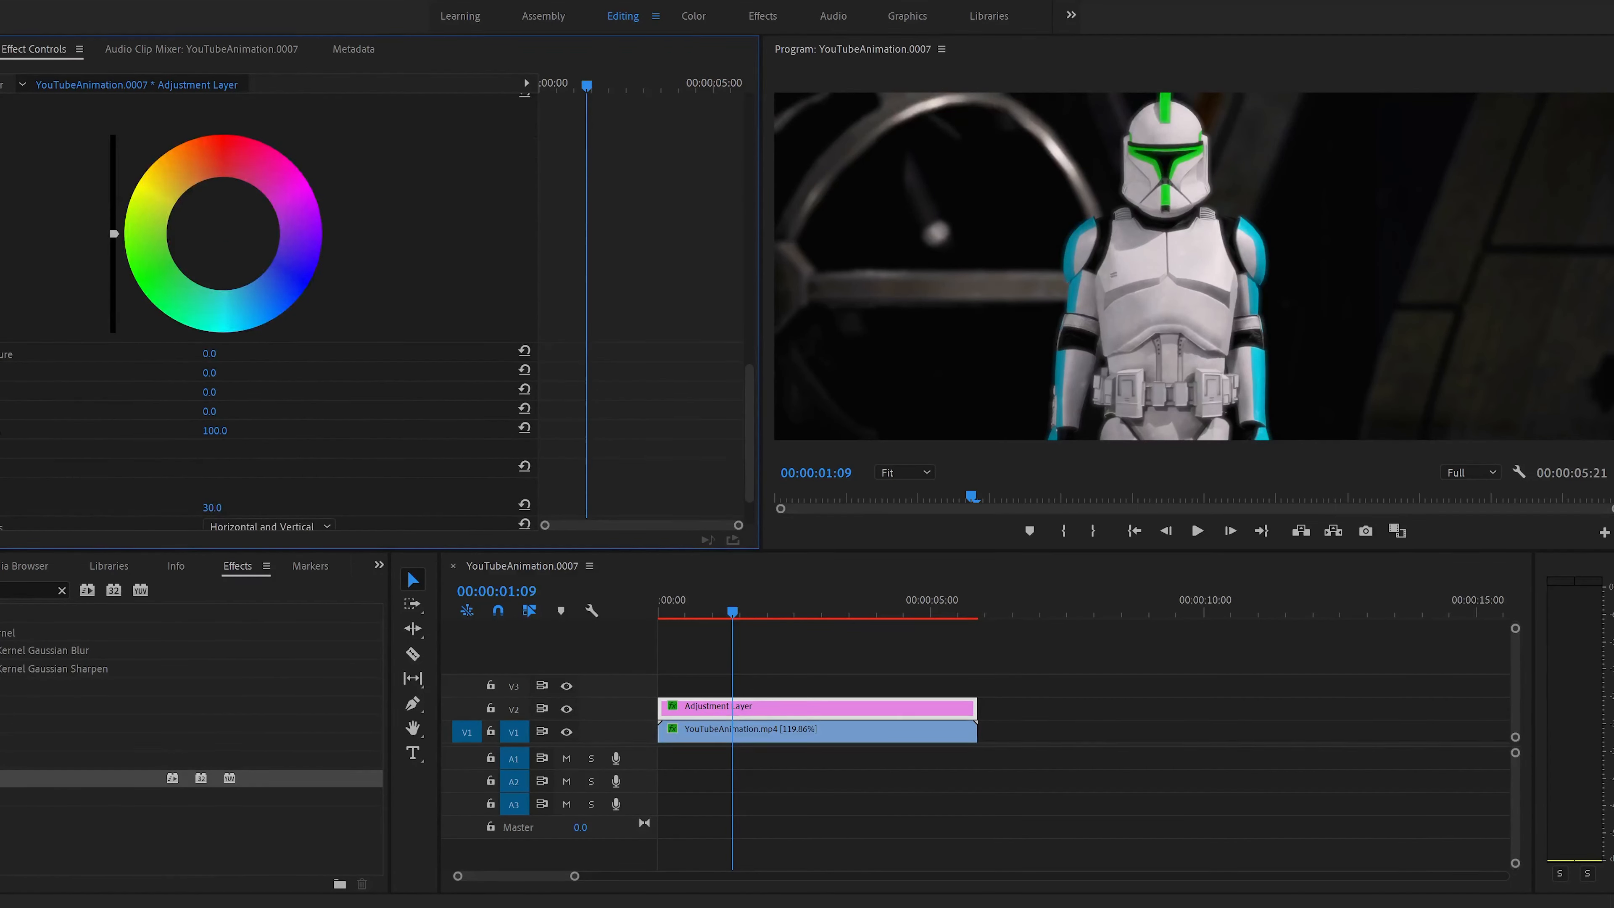
pyautogui.click(234, 505)
pyautogui.write('20')
pyautogui.press('Return')
# - Set the V2 adjustment layer's opacity to 30%
pyautogui.scroll(5, 455, 370)
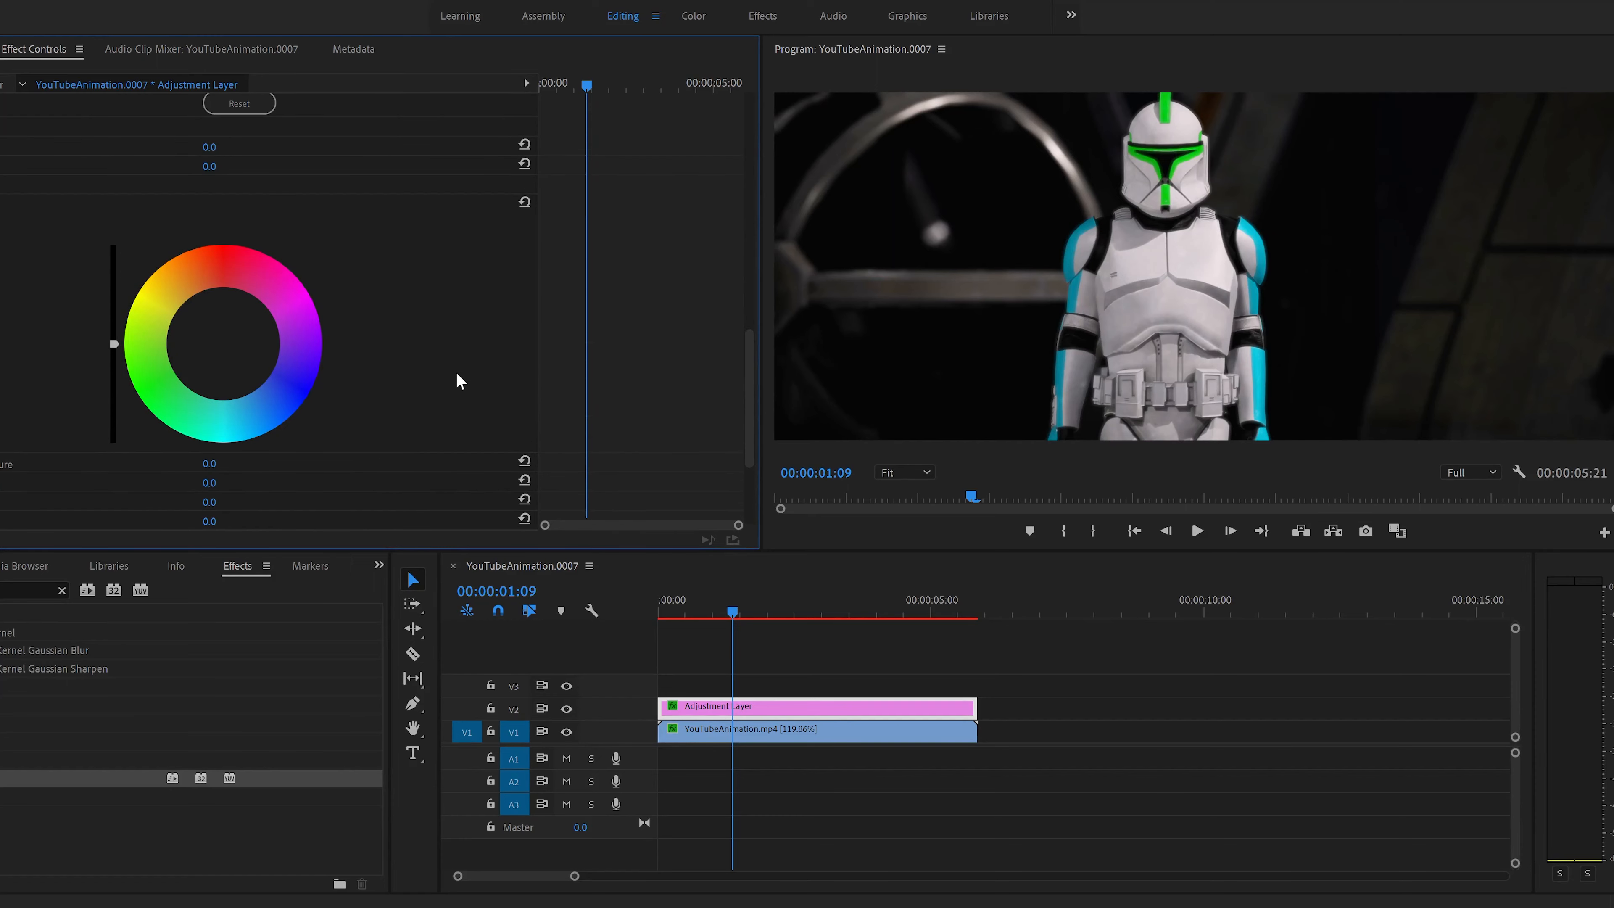
pyautogui.moveTo(236, 253); pyautogui.dragTo(175, 250)
pyautogui.click(209, 280)
pyautogui.scroll(3, 347, 350)
pyautogui.scroll(5, 349, 360)
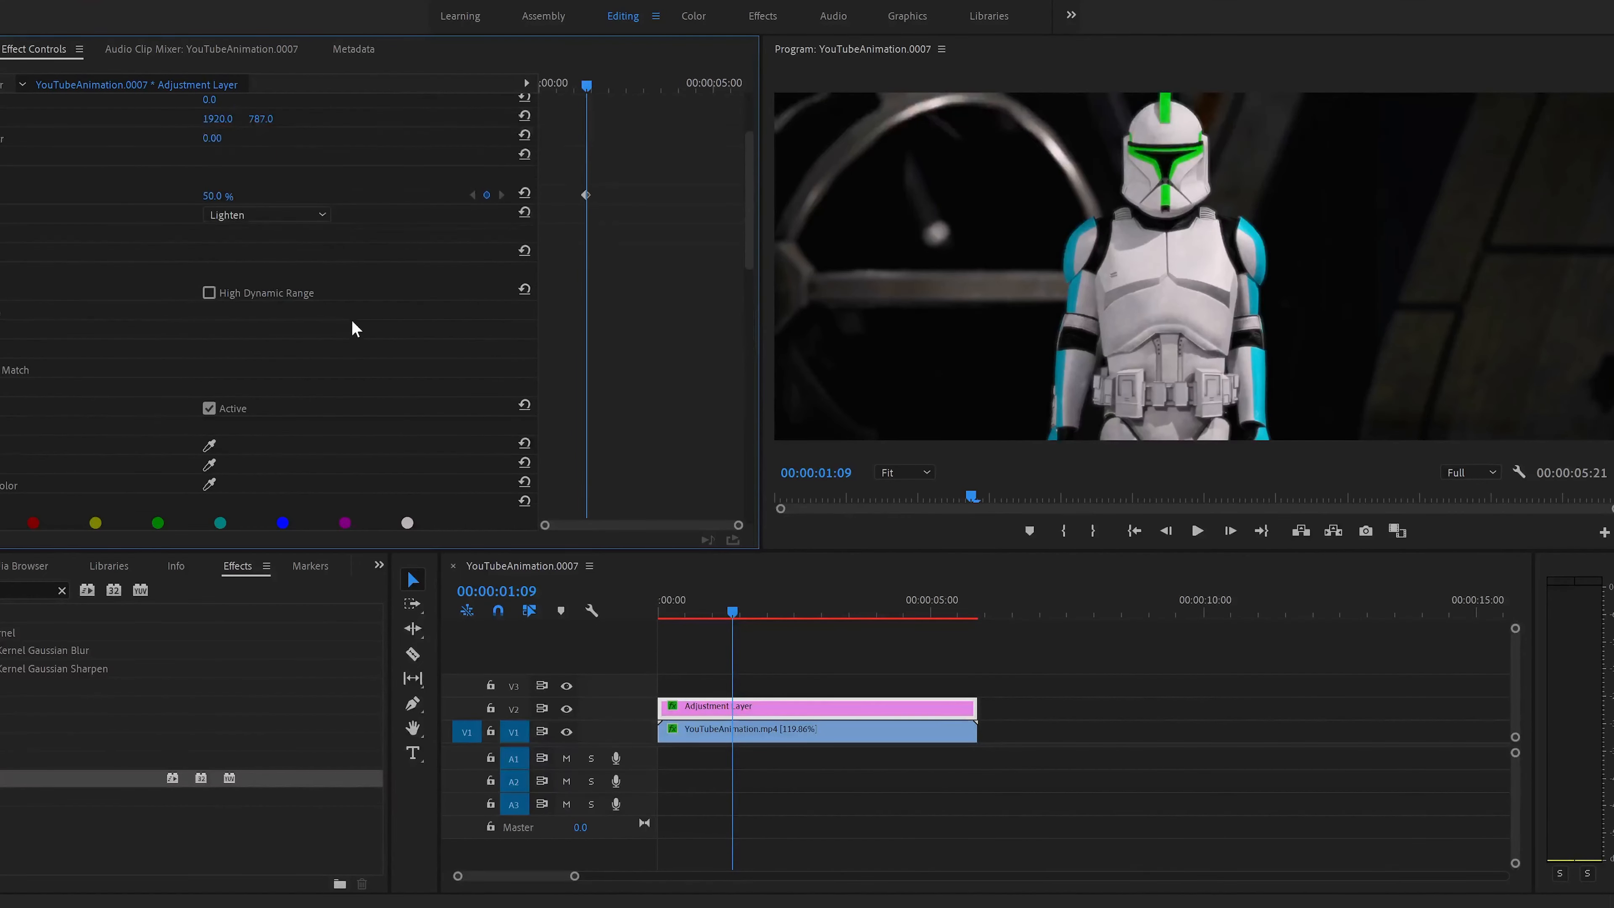
pyautogui.click(227, 248)
pyautogui.write('30')
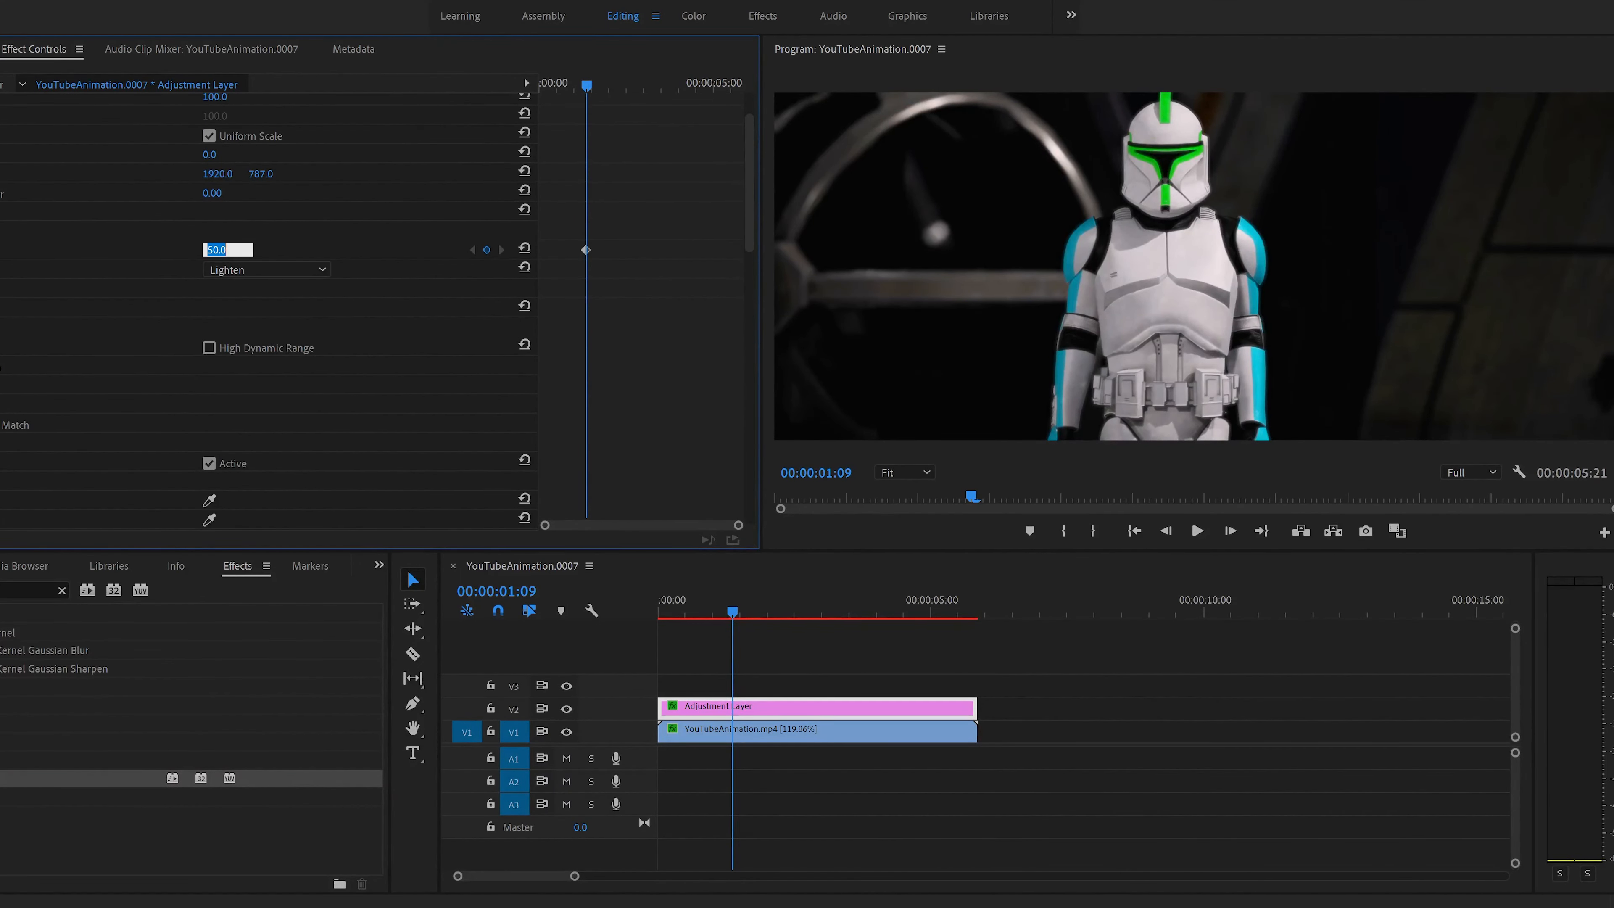
pyautogui.press('Return')
# - Toggle the visibility of track V2 repeatedly to compare the picture with and without the blurred adjustment layer
pyautogui.click(564, 708)
pyautogui.click(563, 709)
pyautogui.click(564, 708)
pyautogui.click(564, 708)
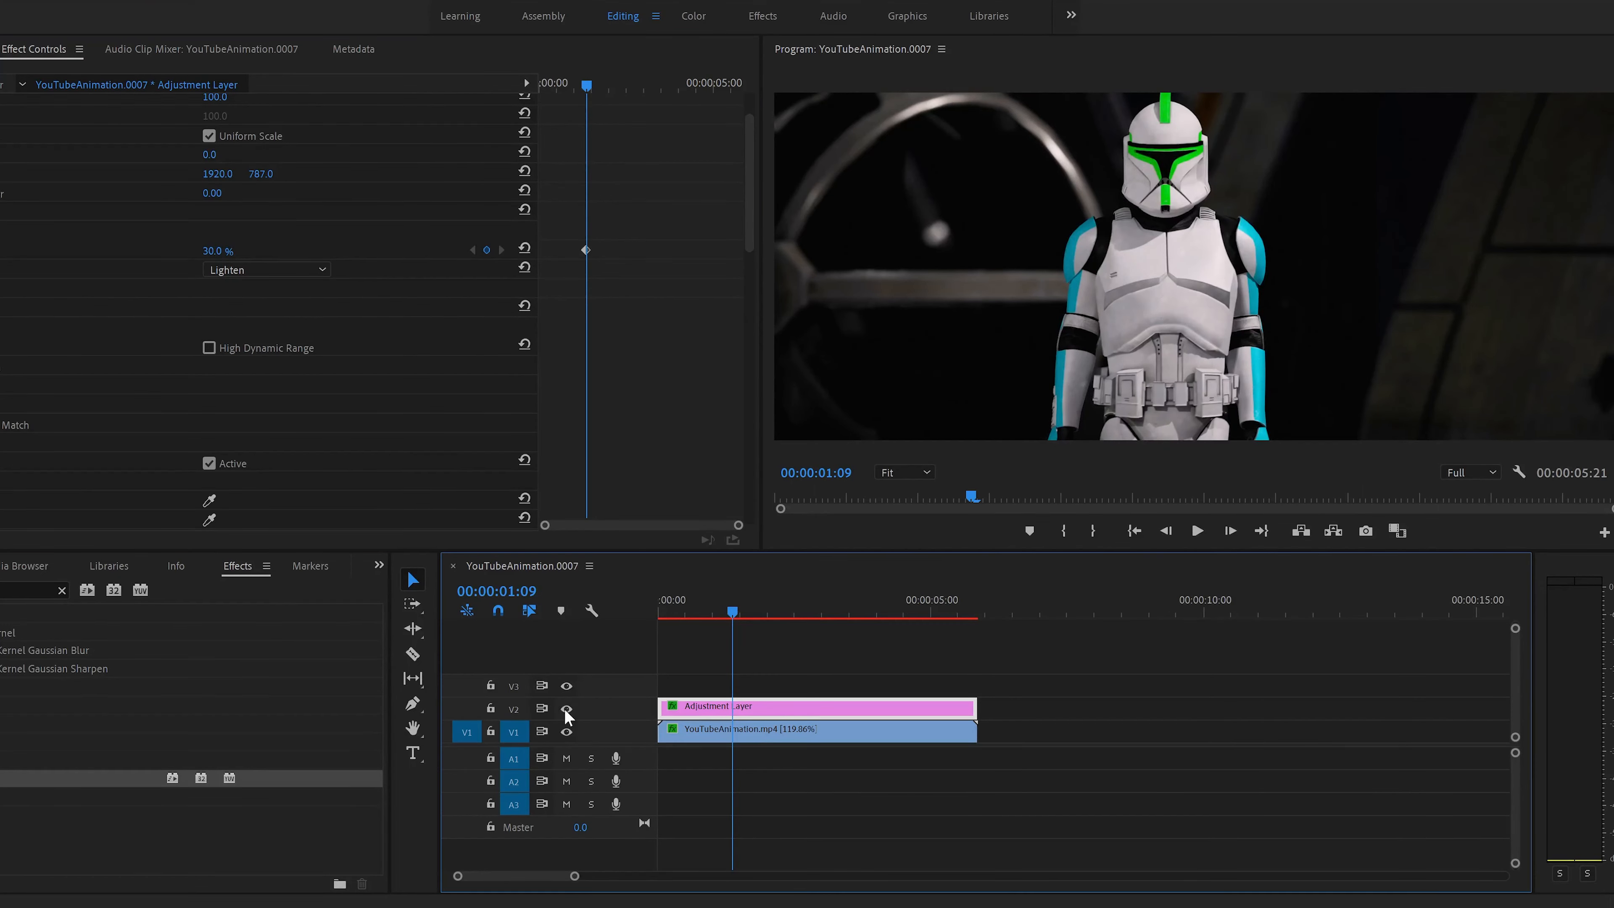
pyautogui.click(564, 708)
pyautogui.click(564, 708)
pyautogui.click(564, 708)
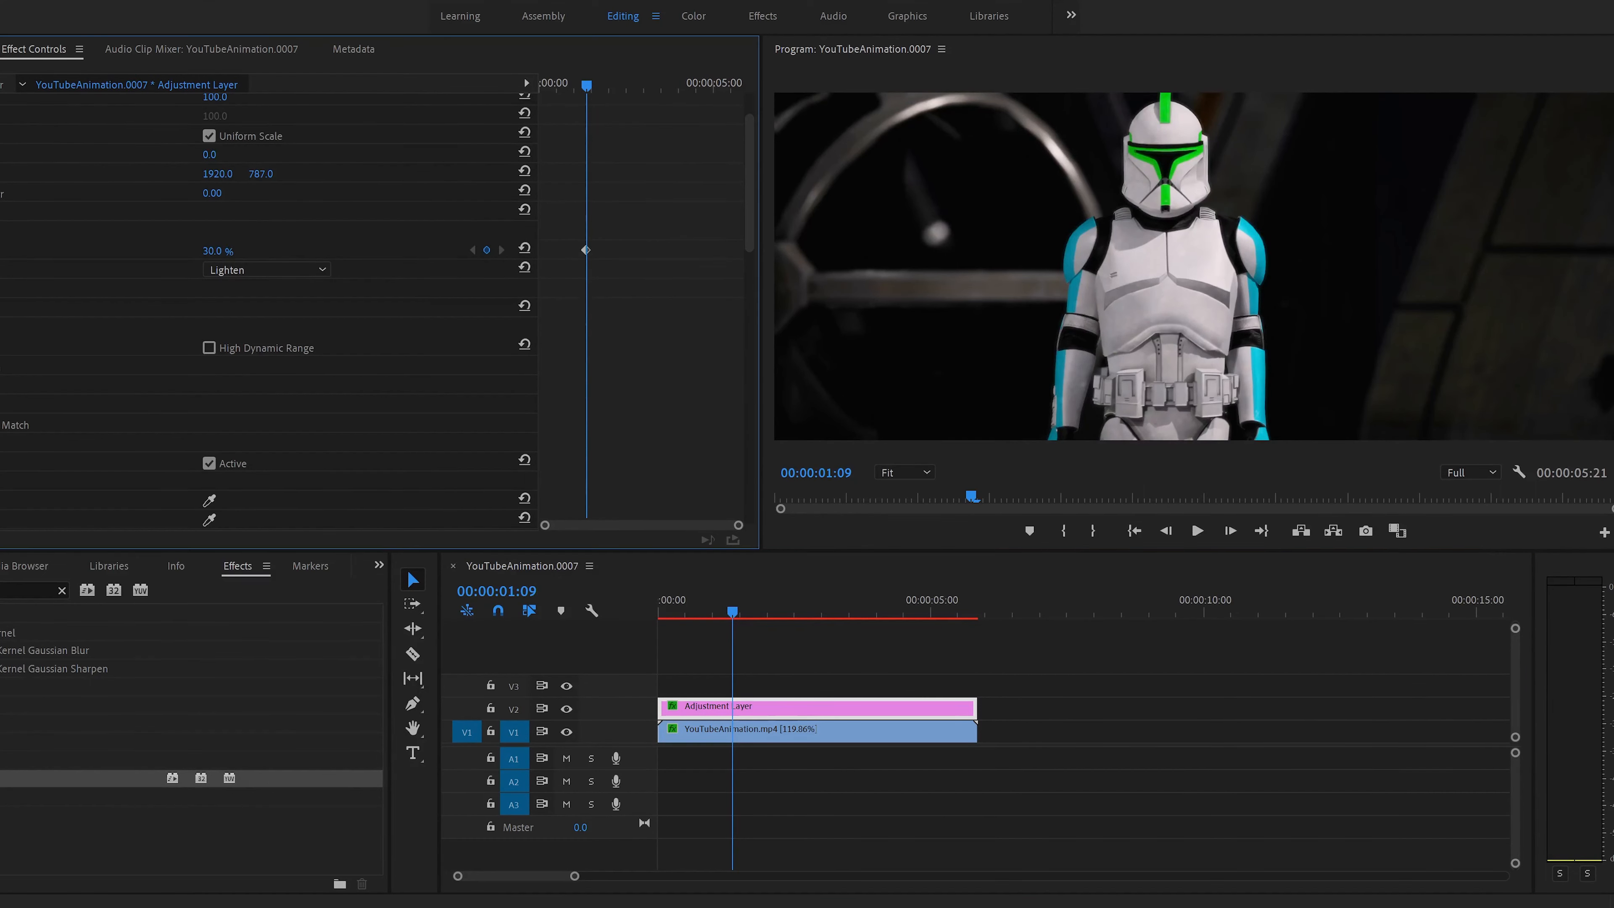
# - Try the adjustment layer's opacity at 50% and 10%, and set it back to 30%
pyautogui.click(219, 250)
pyautogui.write('50')
pyautogui.press('Return')
pyautogui.click(227, 249)
pyautogui.write('10')
pyautogui.press('Return')
pyautogui.click(227, 249)
pyautogui.write('30')
pyautogui.press('Return')
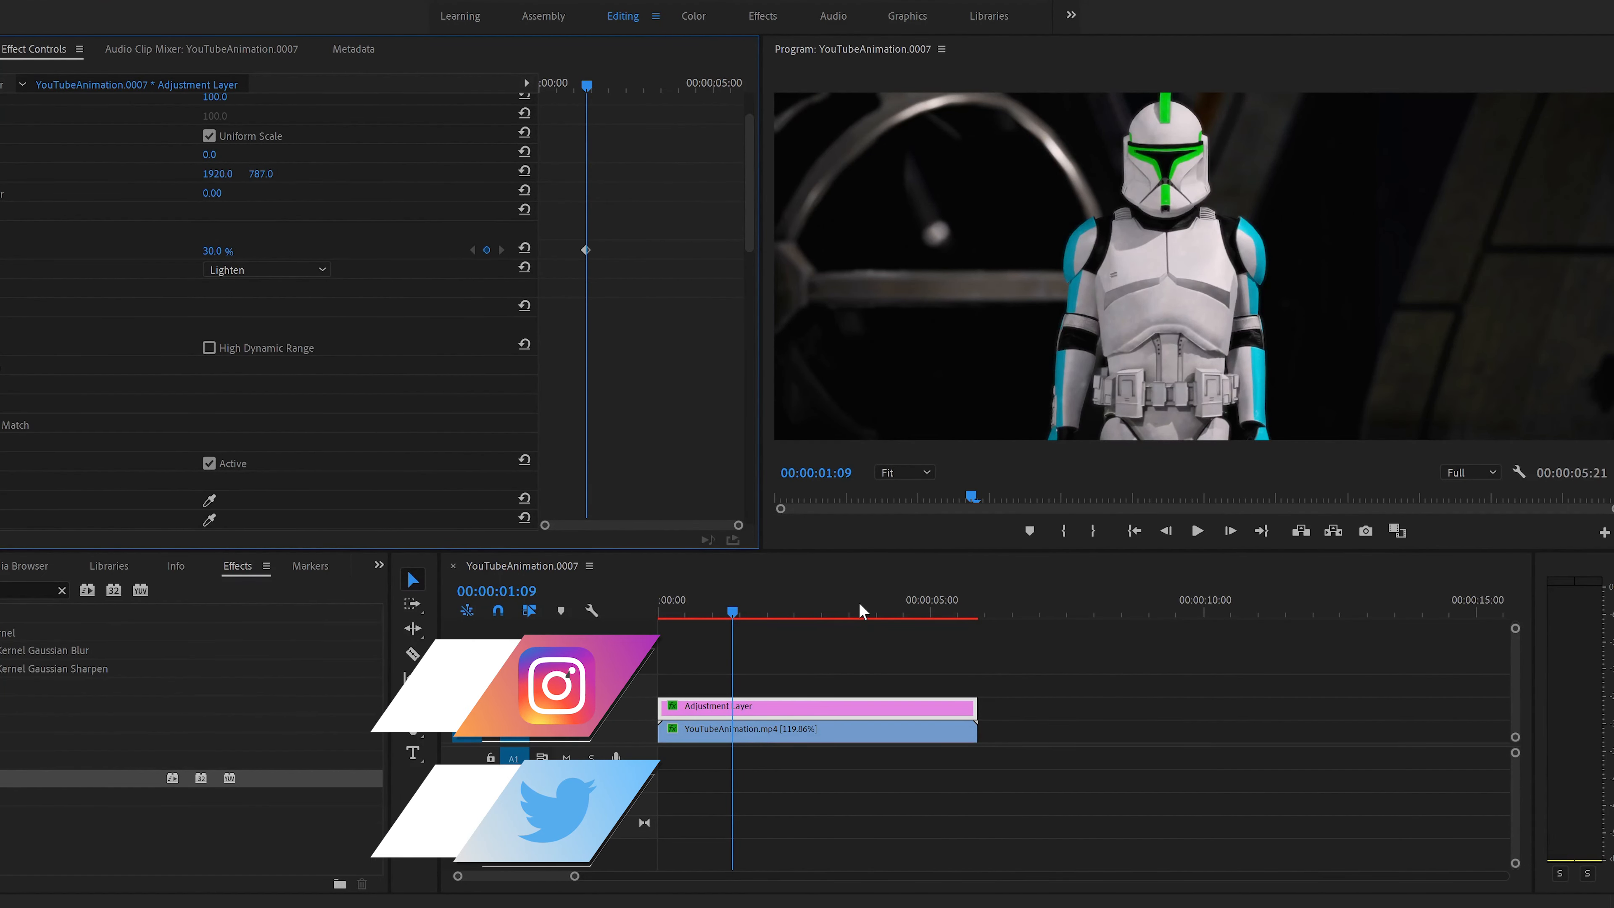
# - Deselect the adjustment layer and clear the effect search
pyautogui.click(796, 673)
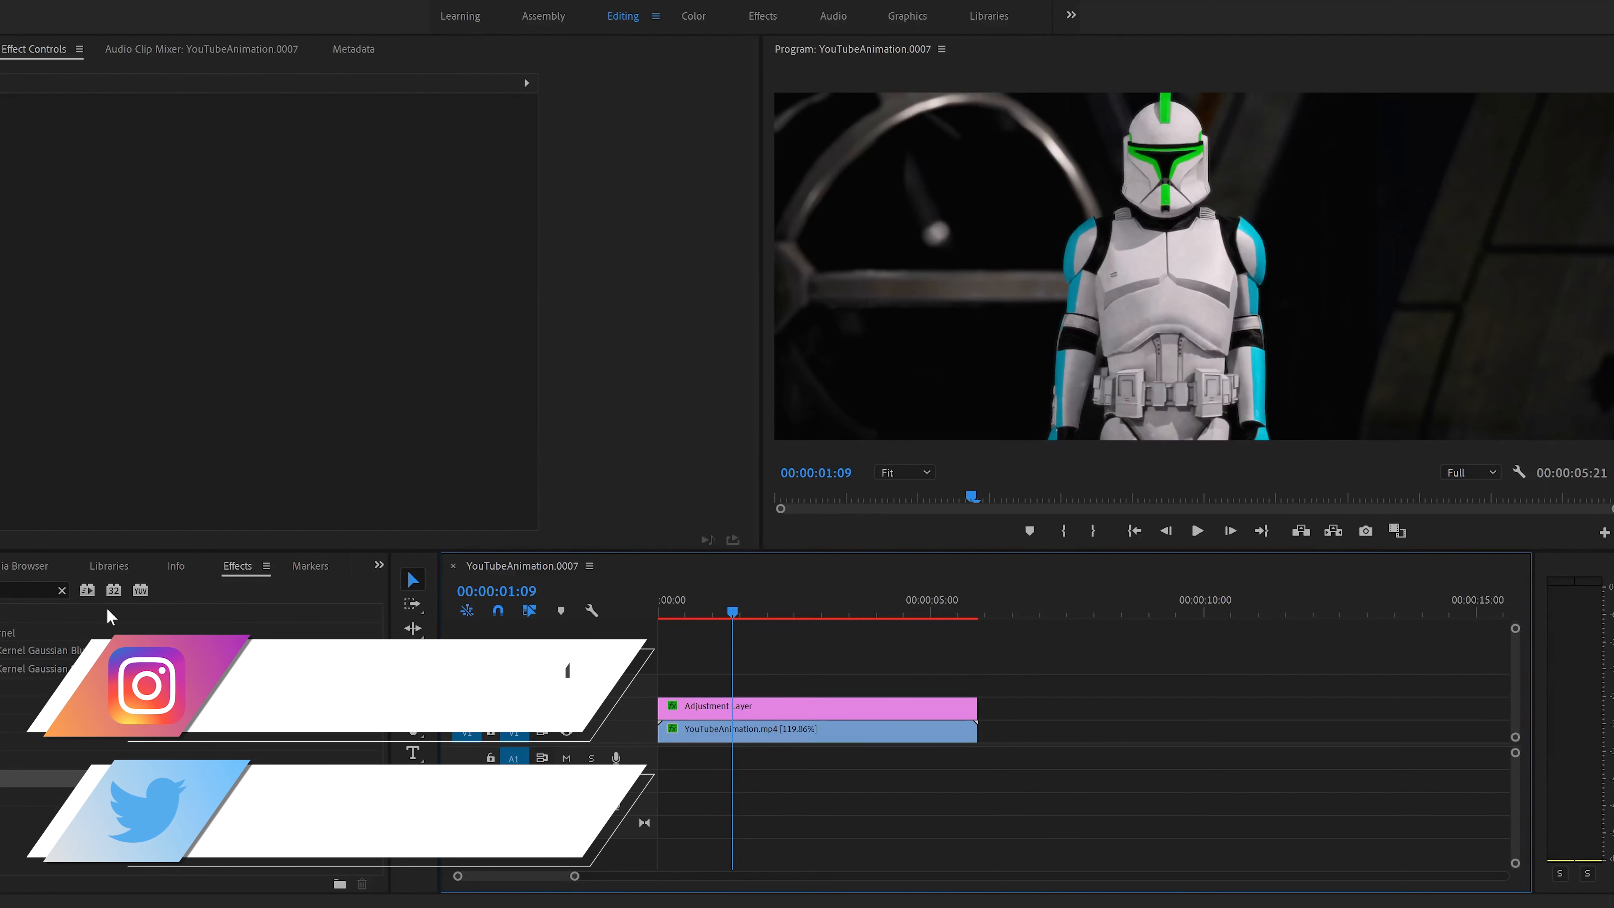
pyautogui.click(62, 590)
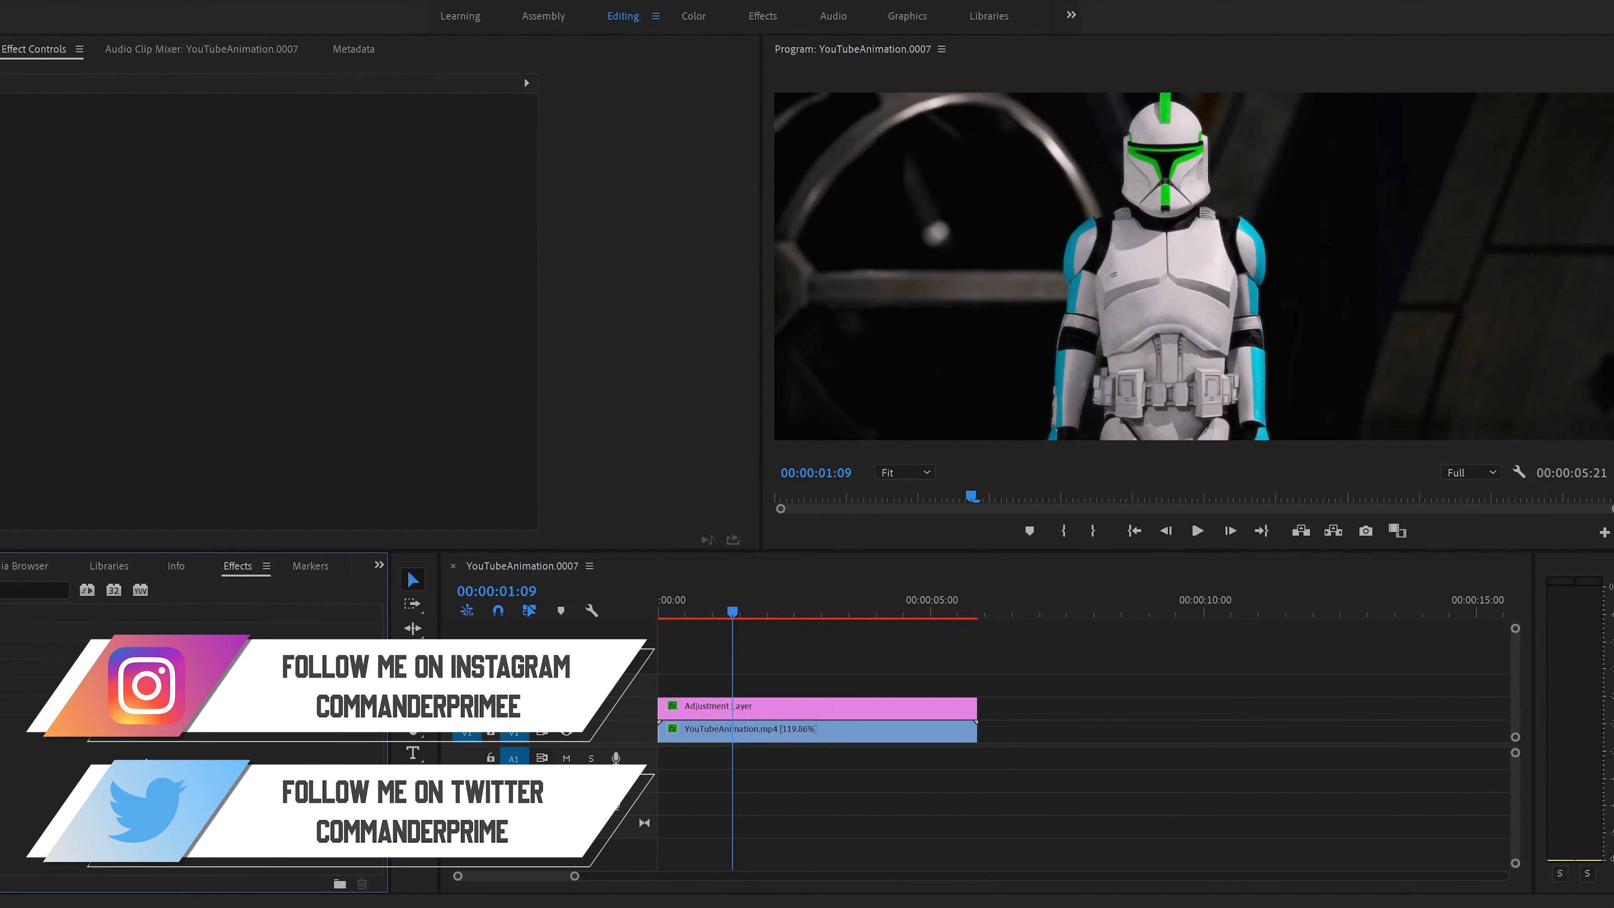
pyautogui.click(30, 590)
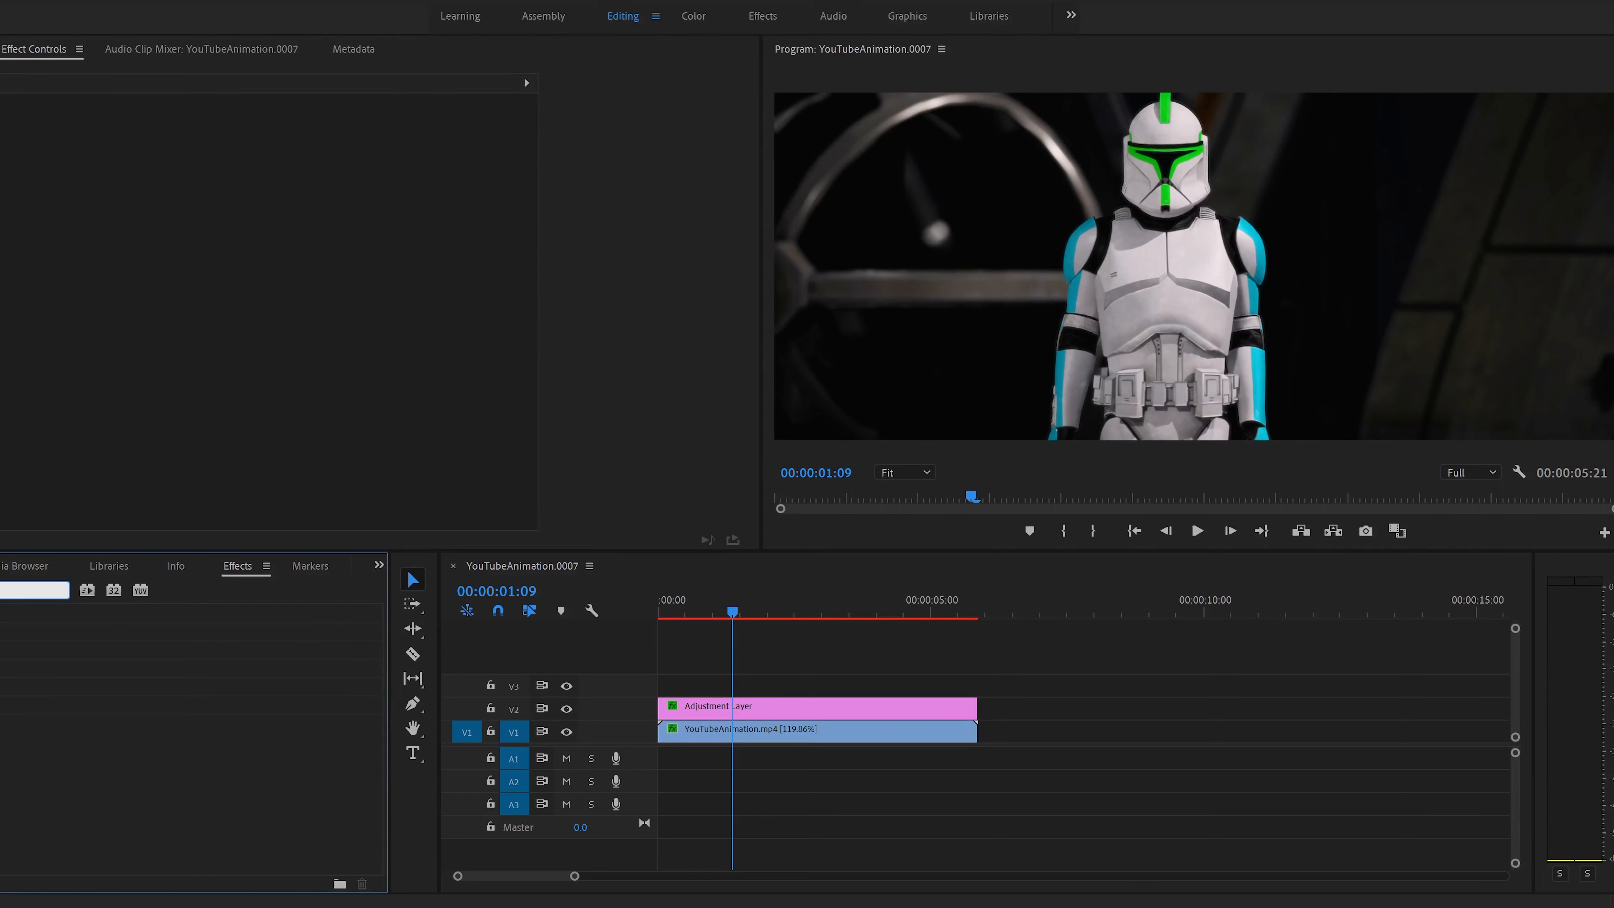
# - Create a second adjustment layer and place it on track V3 from the sequence start to the clip's end
pyautogui.click(2, 565)
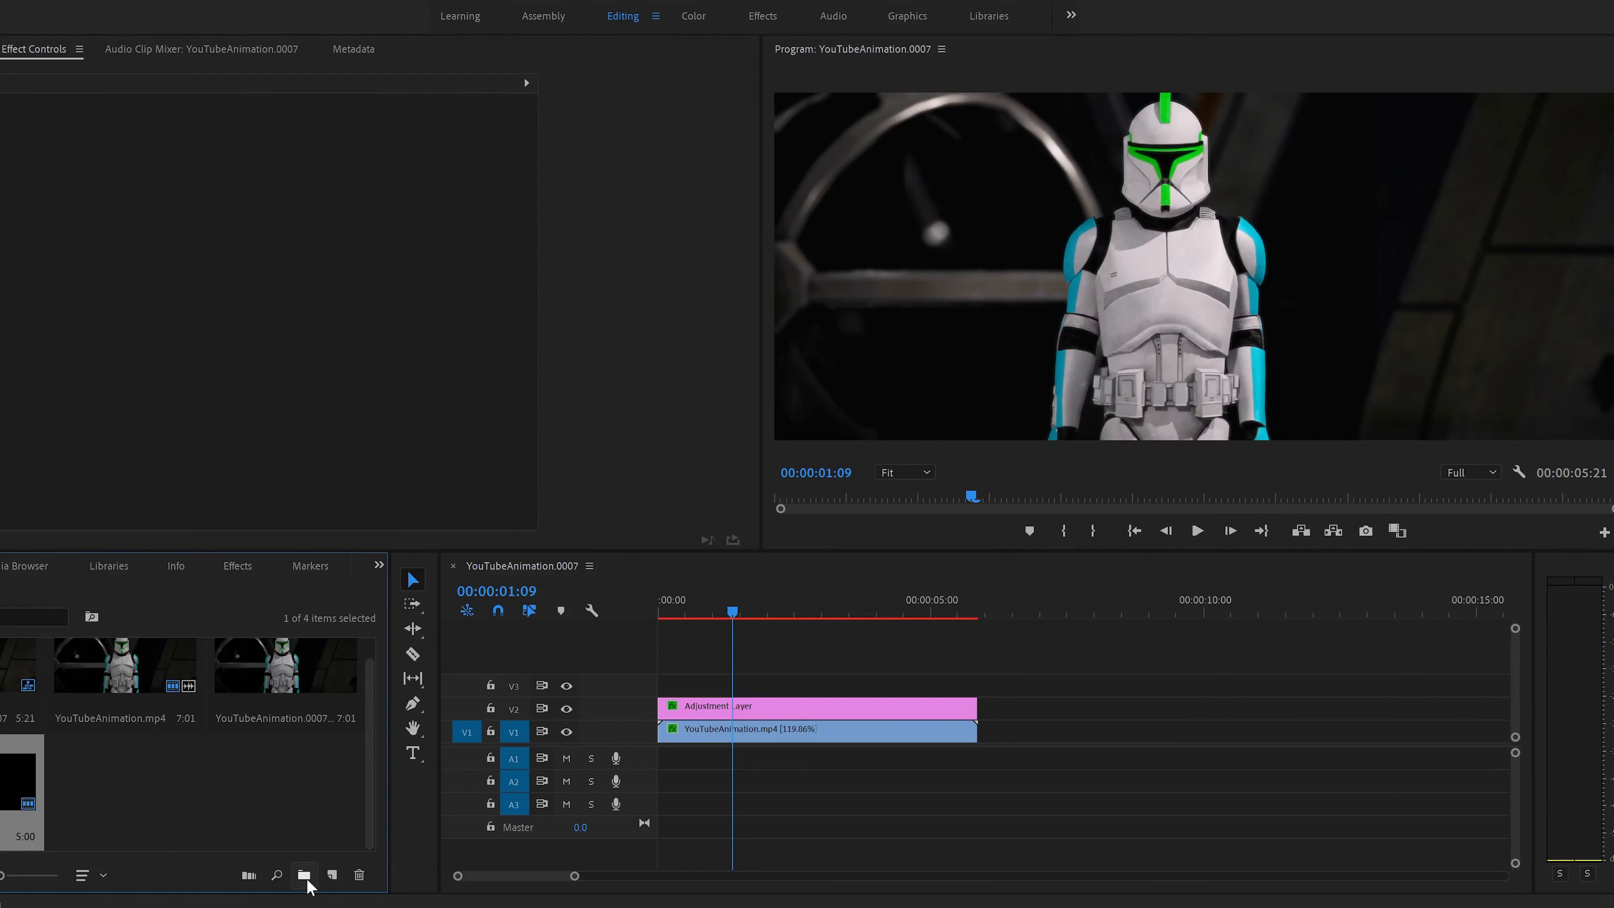
pyautogui.click(333, 876)
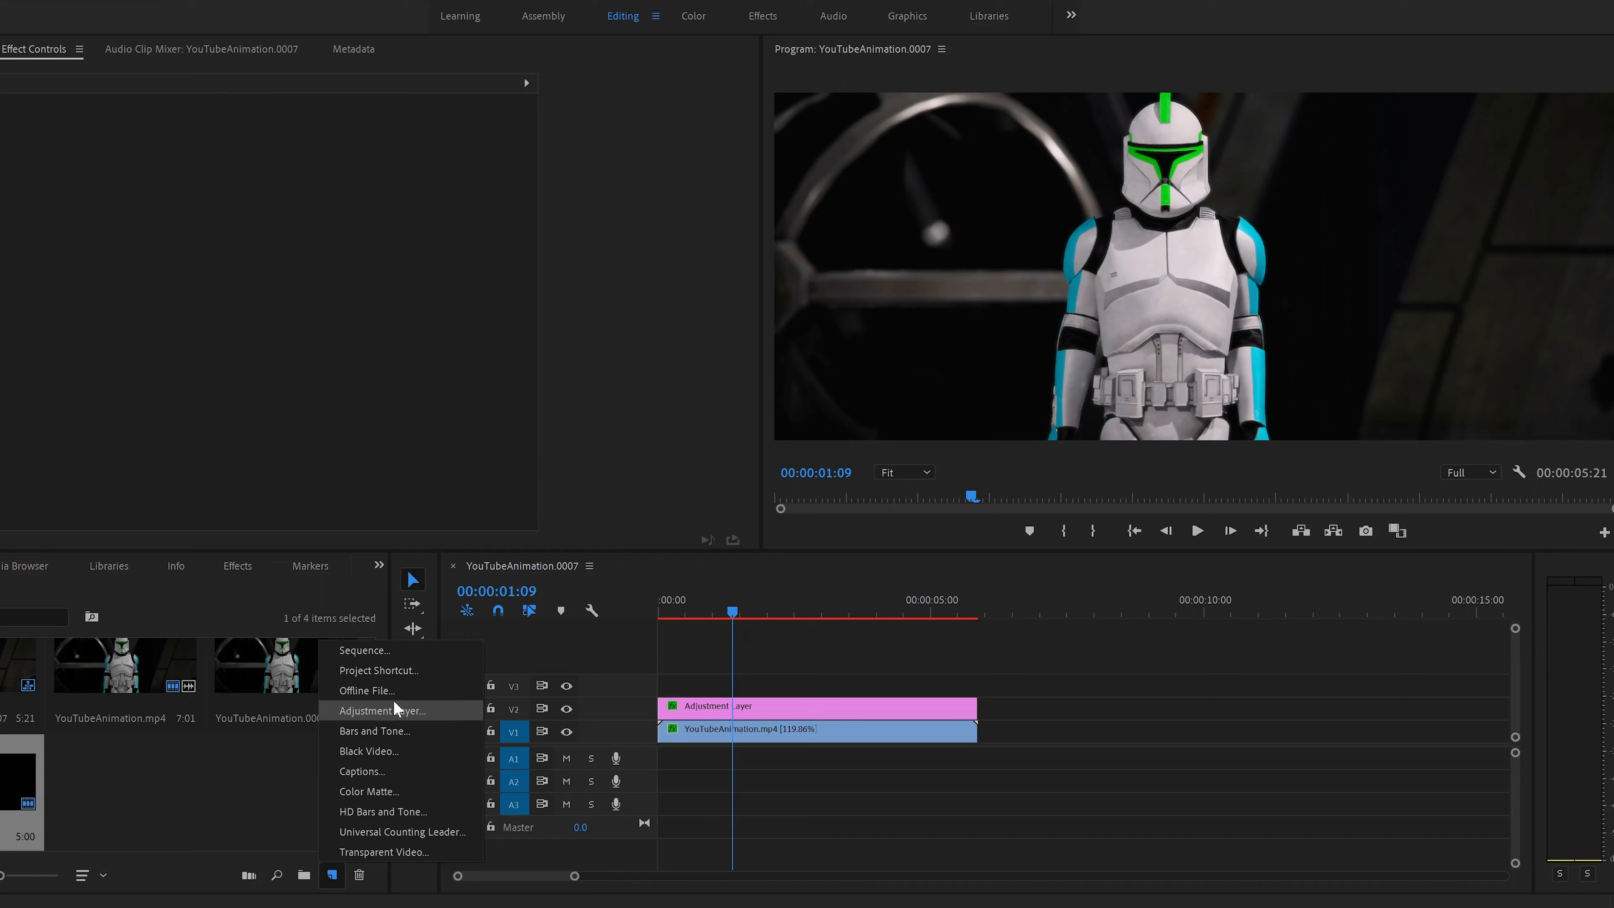
pyautogui.click(387, 710)
pyautogui.click(784, 509)
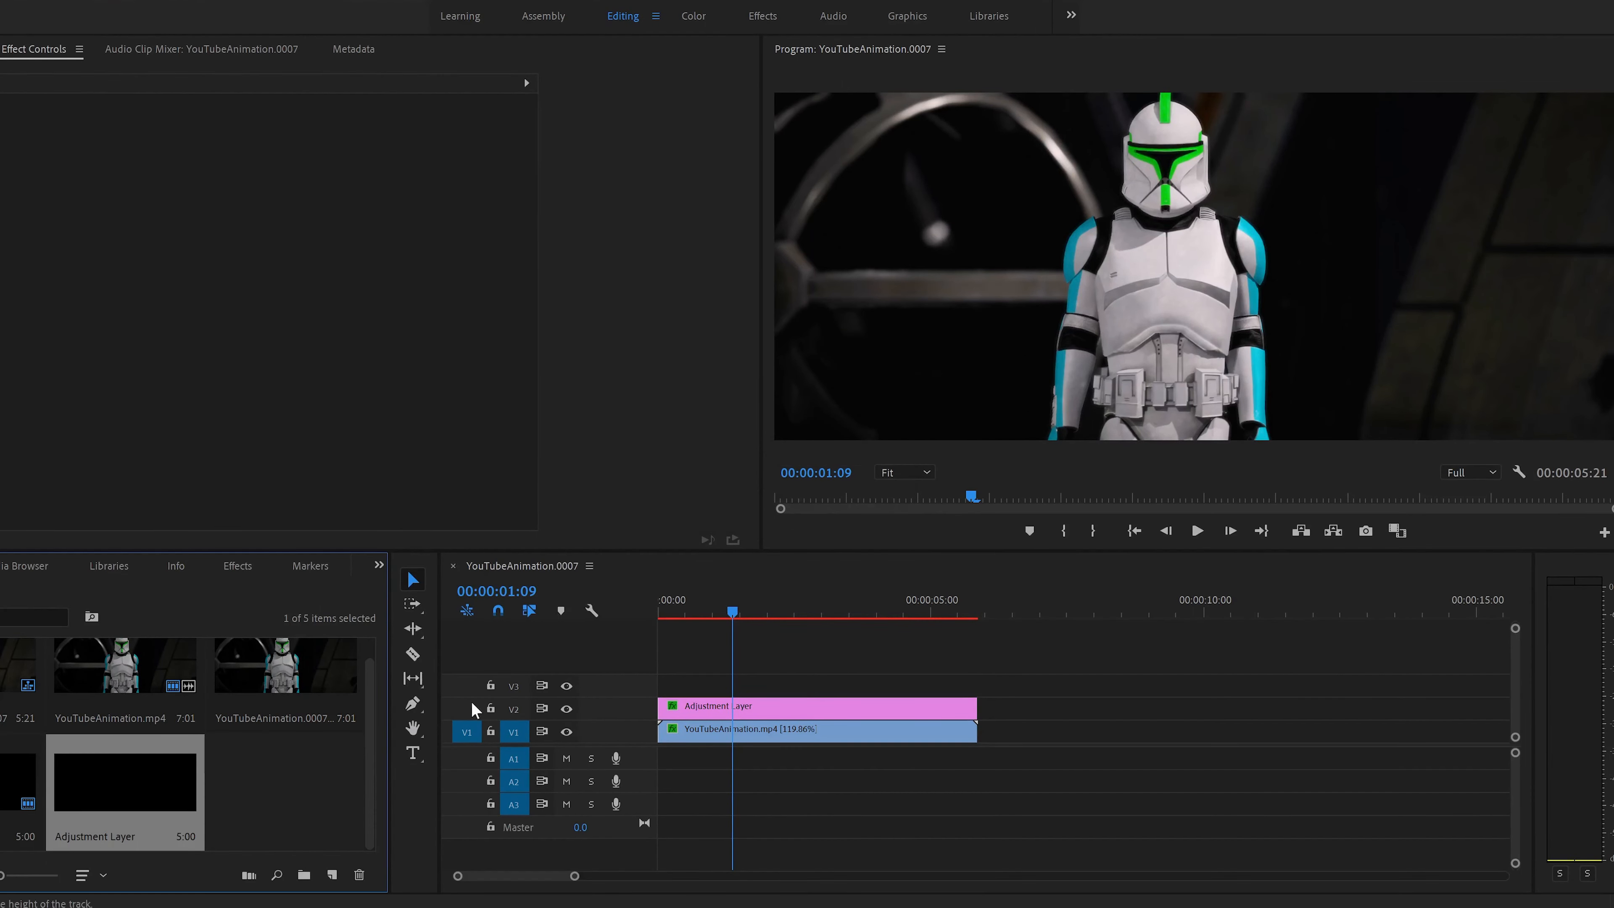
pyautogui.moveTo(282, 778); pyautogui.dragTo(658, 685)
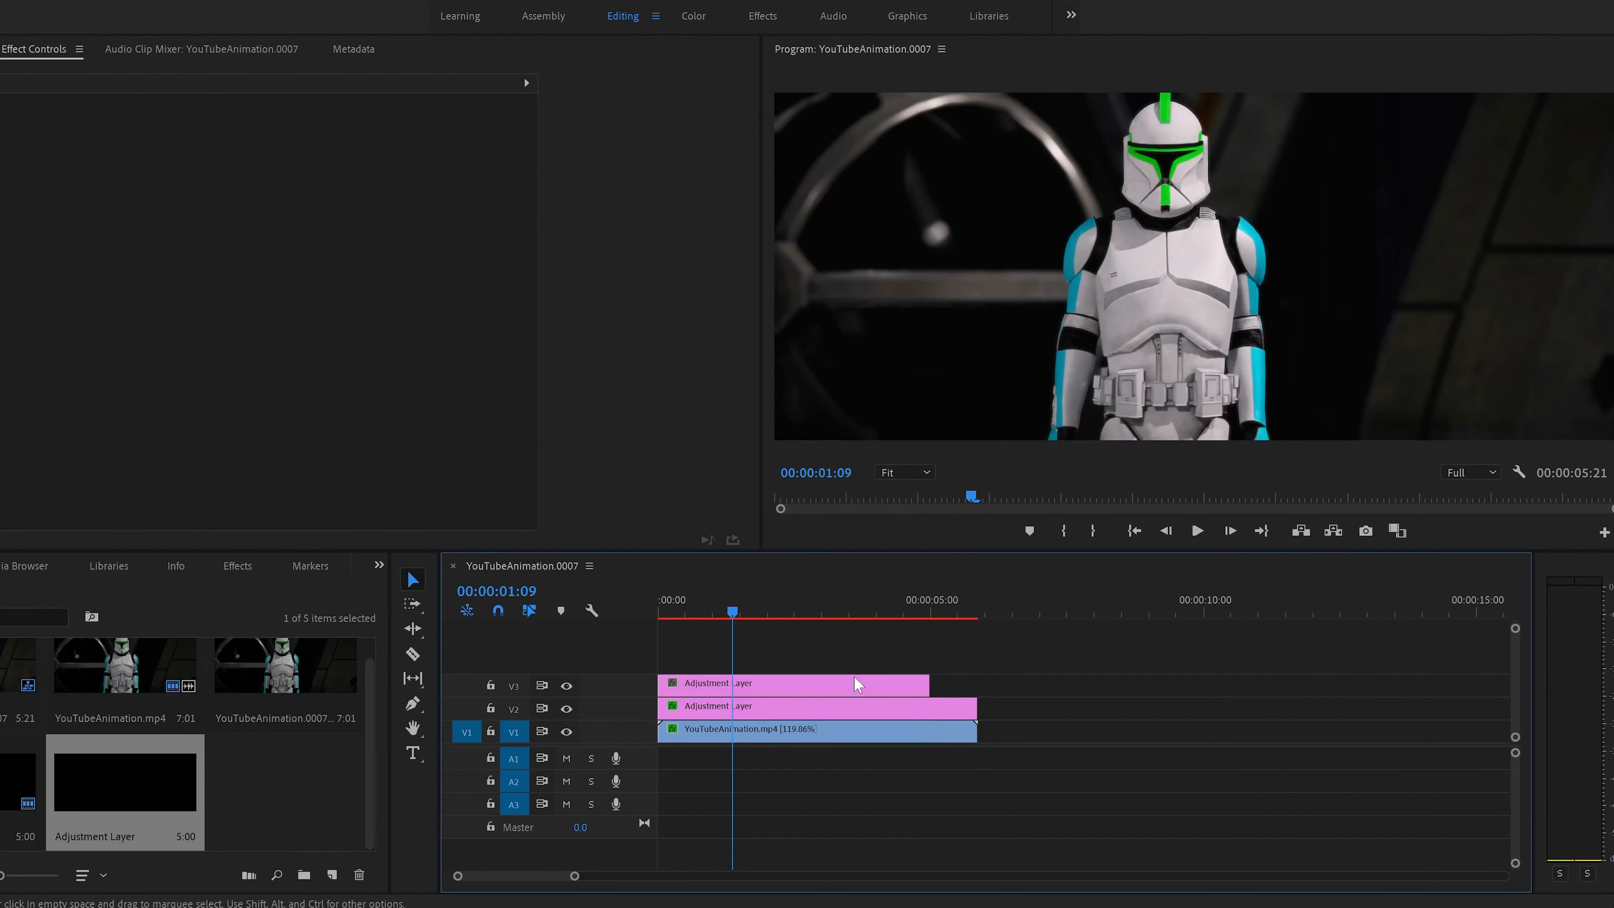
pyautogui.moveTo(930, 685); pyautogui.dragTo(972, 684)
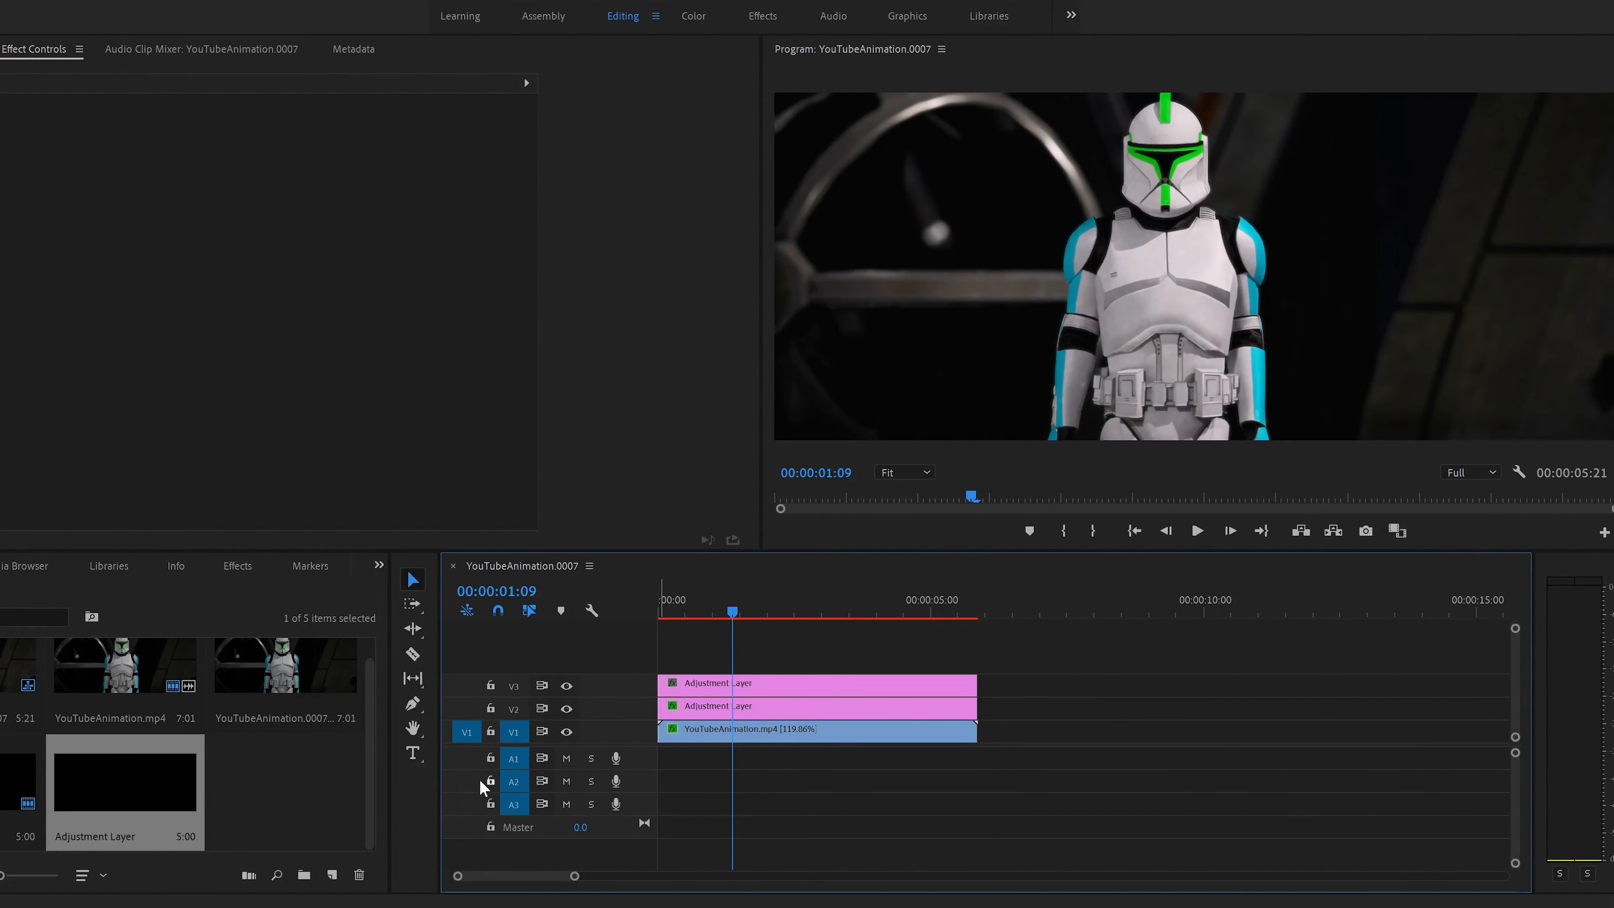
# - Search for the Ramp effect and apply it to the new adjustment layer on track V3
pyautogui.click(241, 567)
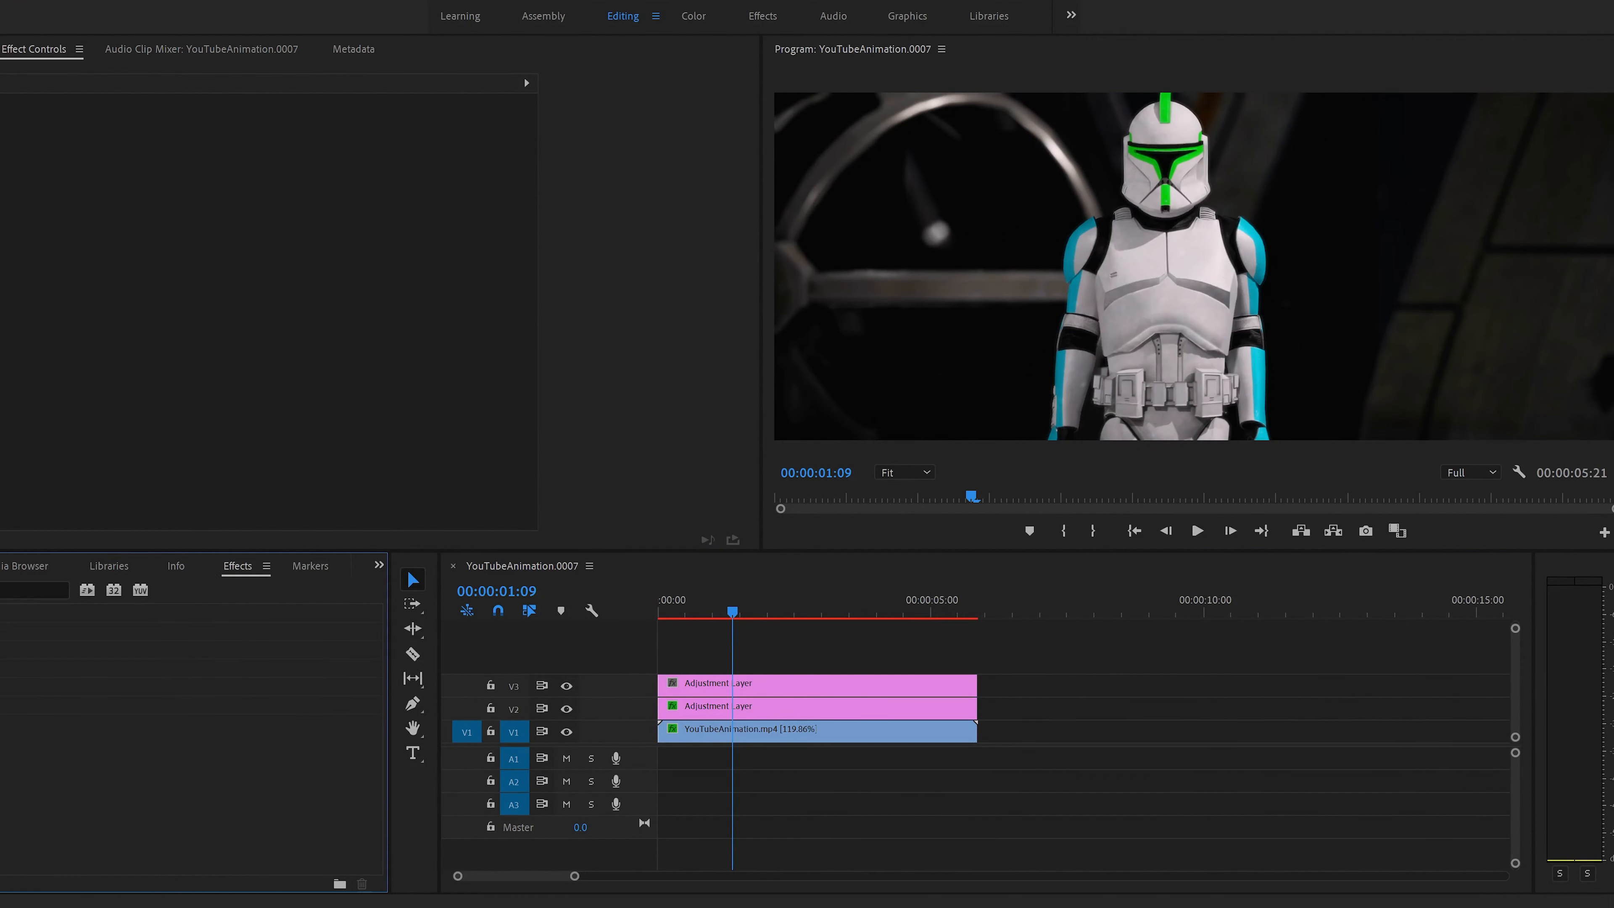
pyautogui.click(32, 591)
pyautogui.write('crop')
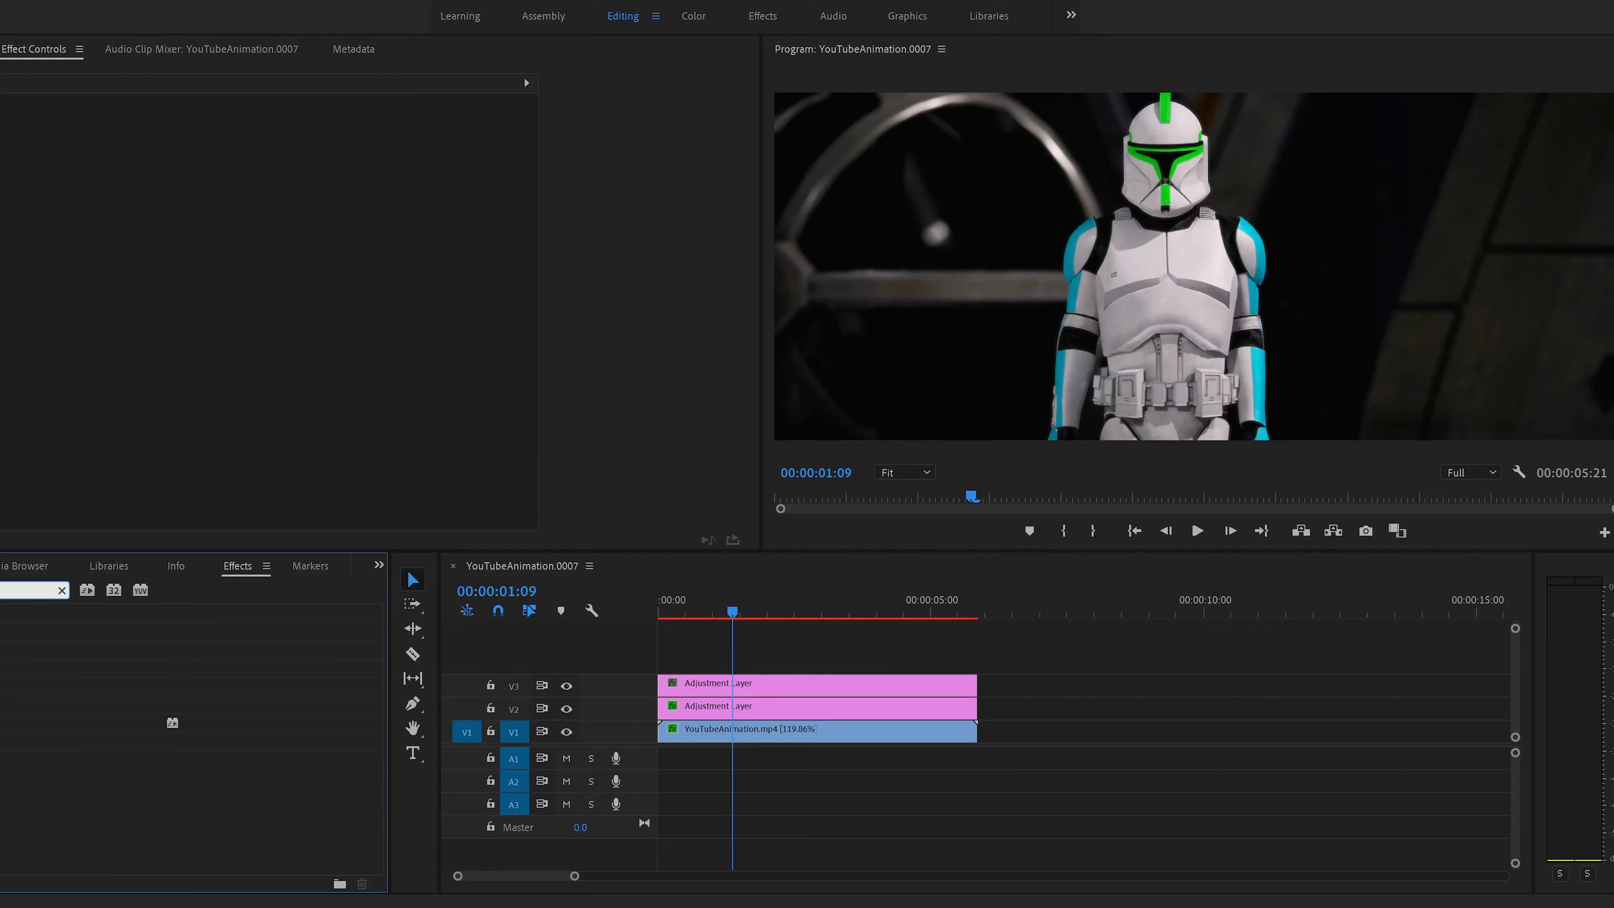
pyautogui.moveTo(96, 723); pyautogui.dragTo(795, 686)
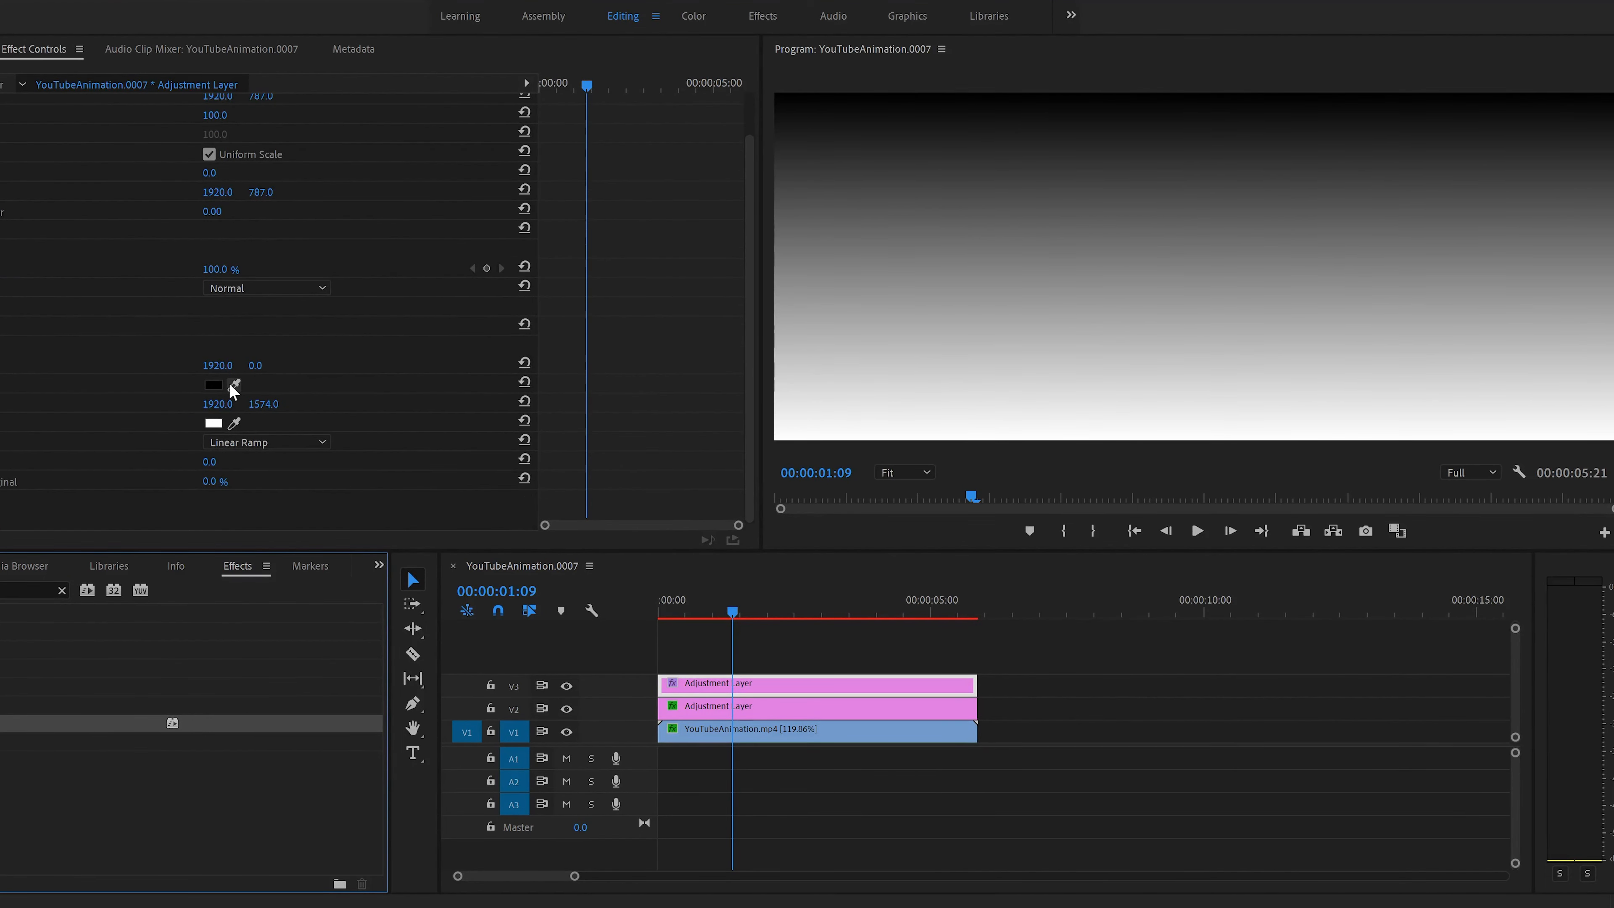
# - Sample the Ramp's start color from the grey background structure and its end color from the dark wall, hiding track V3 while sampling
pyautogui.click(566, 685)
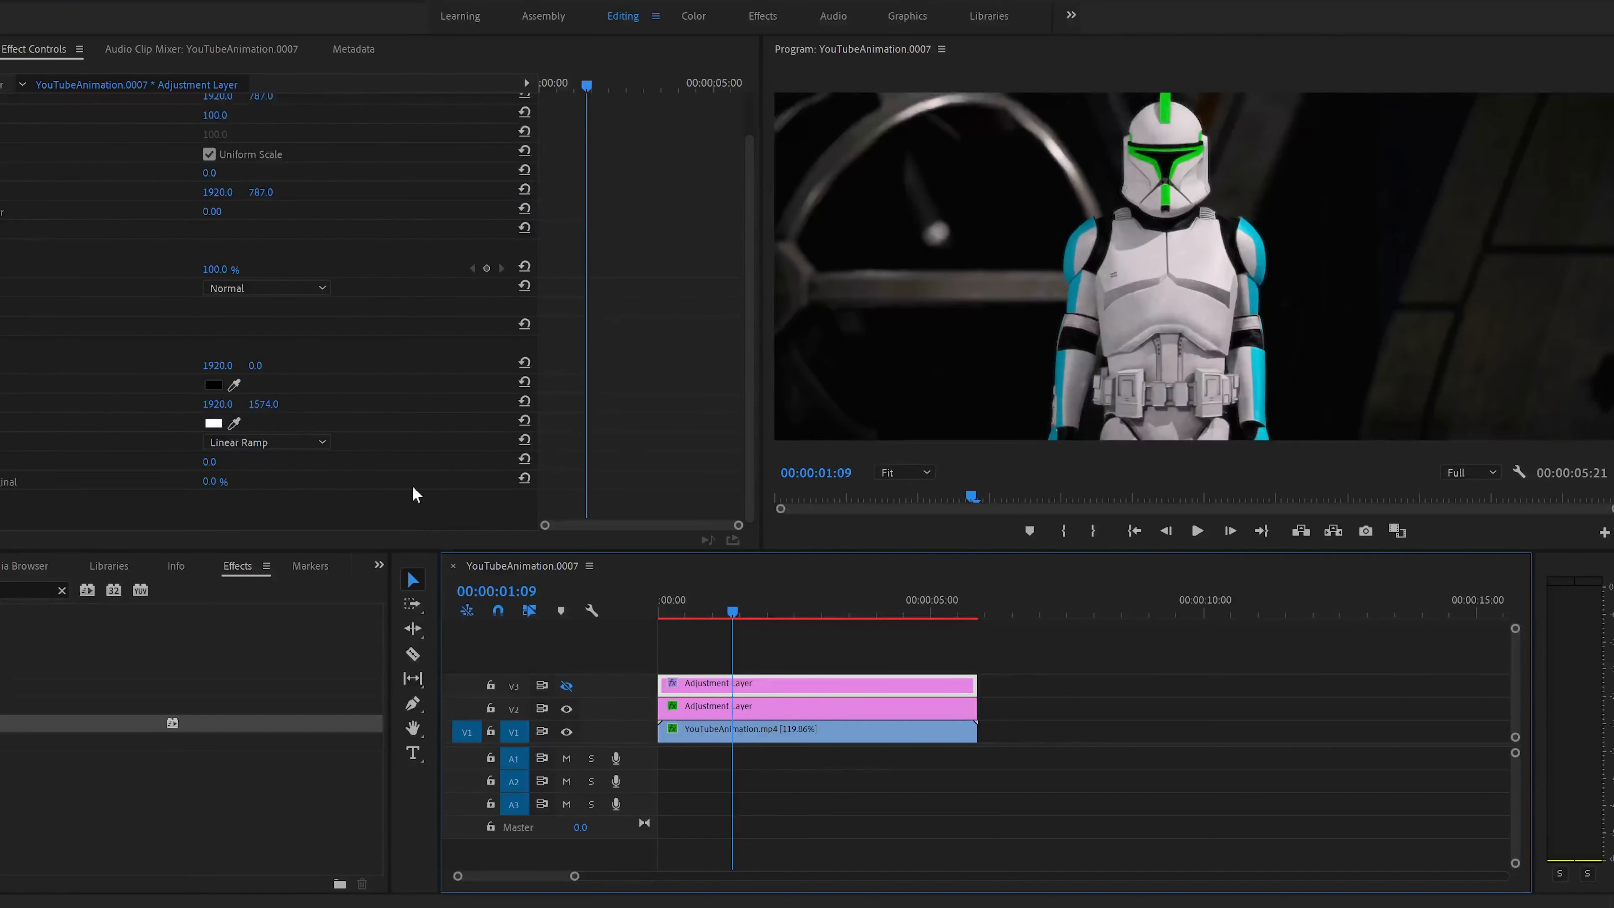
pyautogui.click(233, 385)
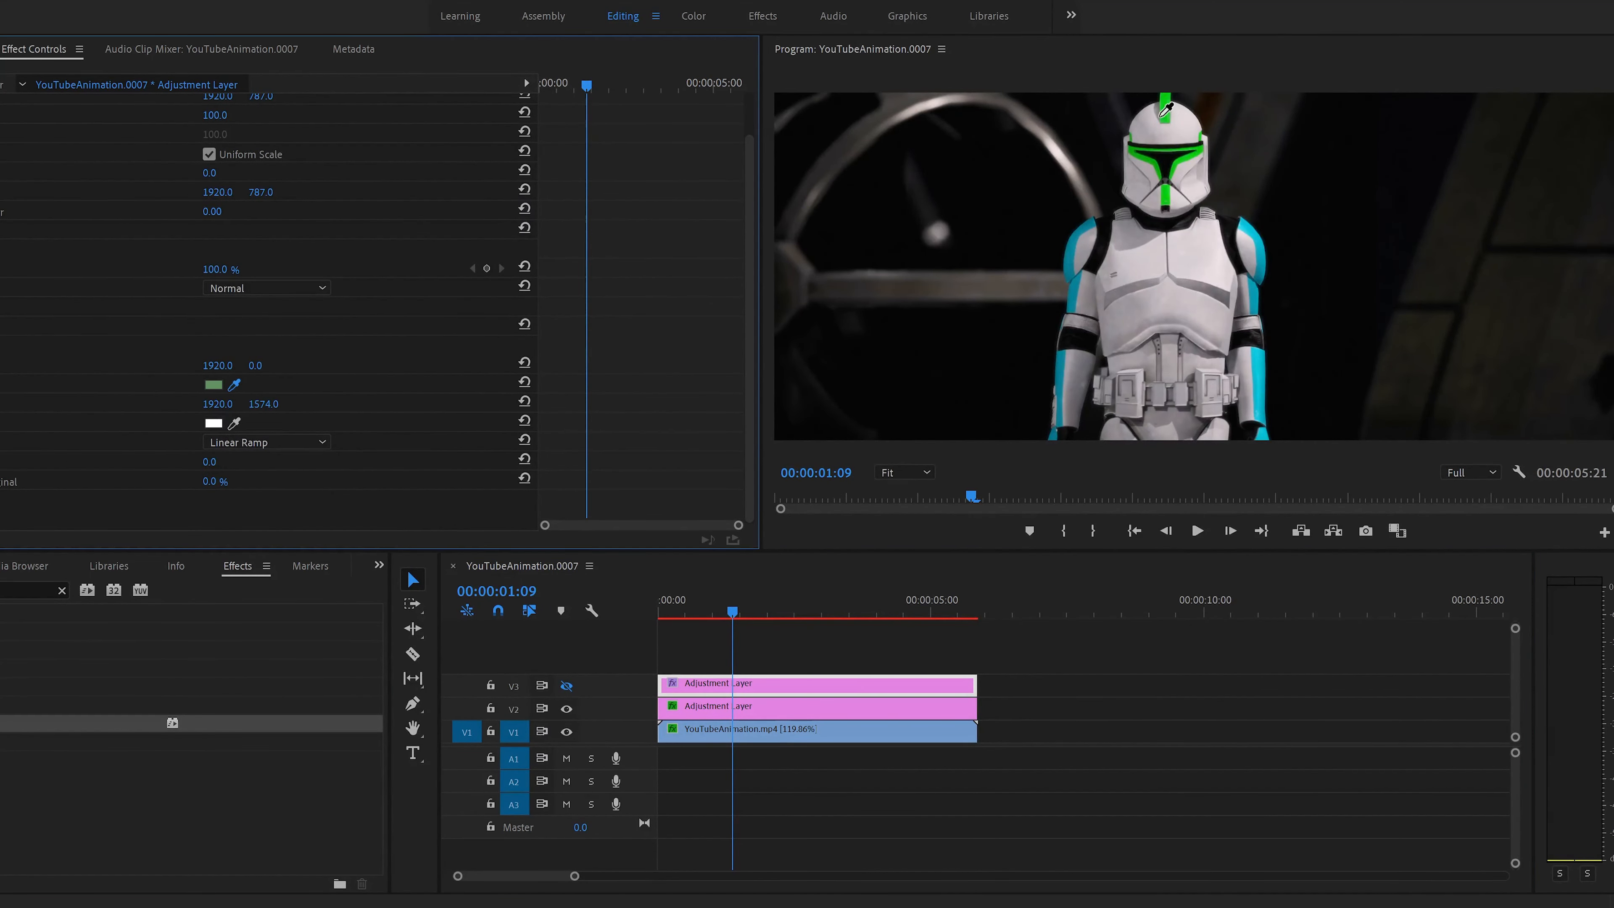
pyautogui.click(1023, 113)
pyautogui.moveTo(235, 424); pyautogui.dragTo(1402, 394)
pyautogui.click(566, 685)
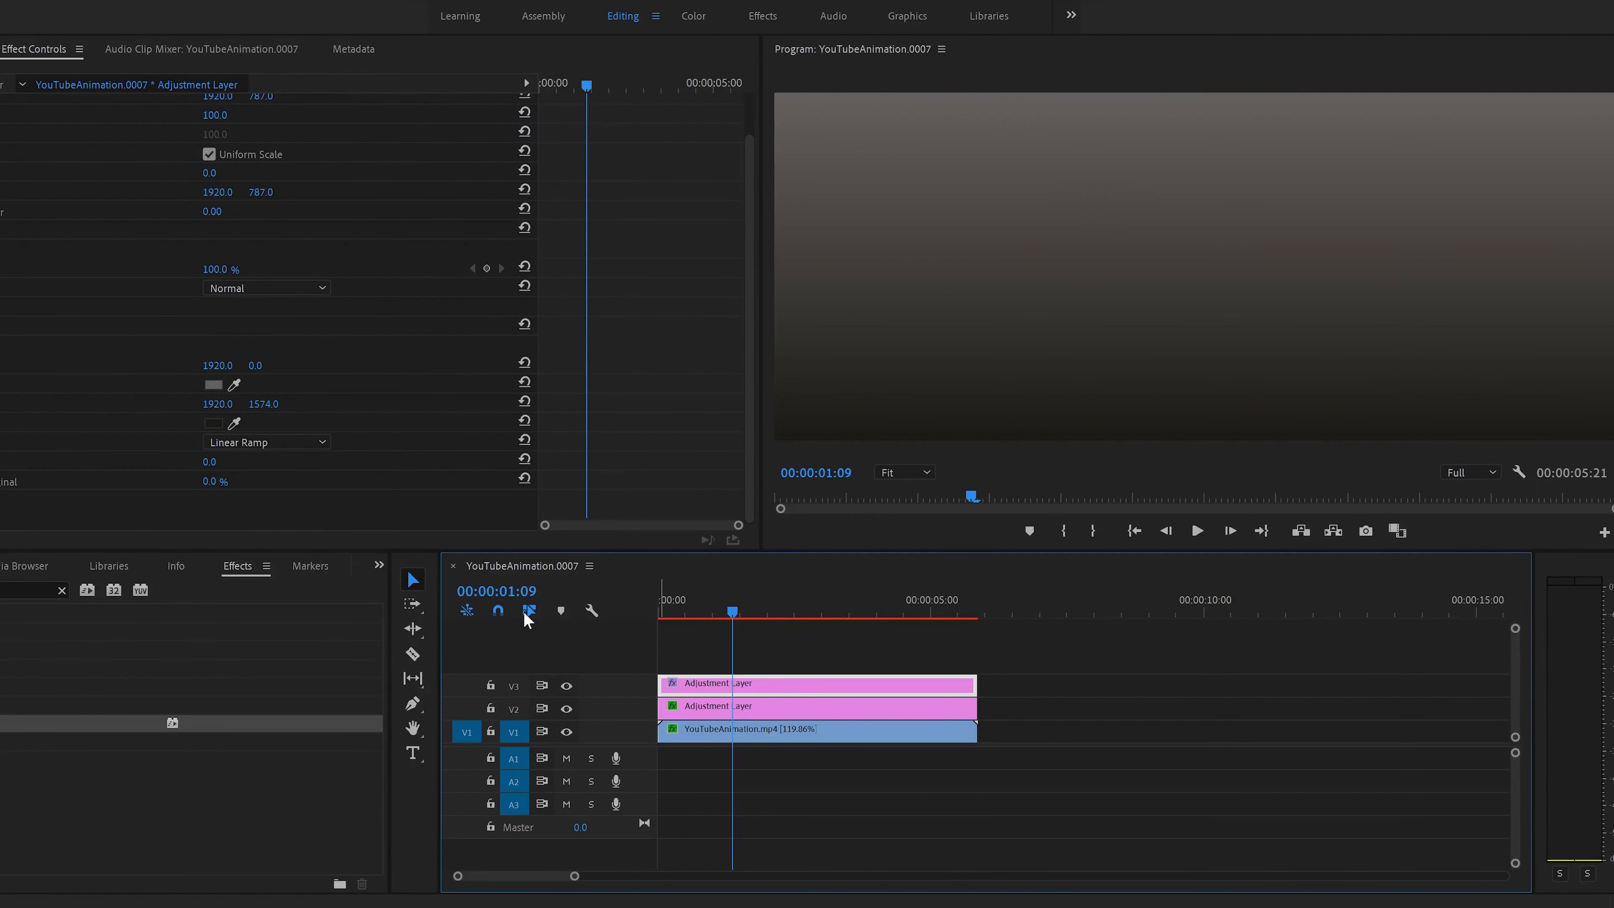
# - Add an ellipse mask to the Ramp, widen and heavily feather it, and centre it on the trooper's helmet and chest
pyautogui.click(2, 345)
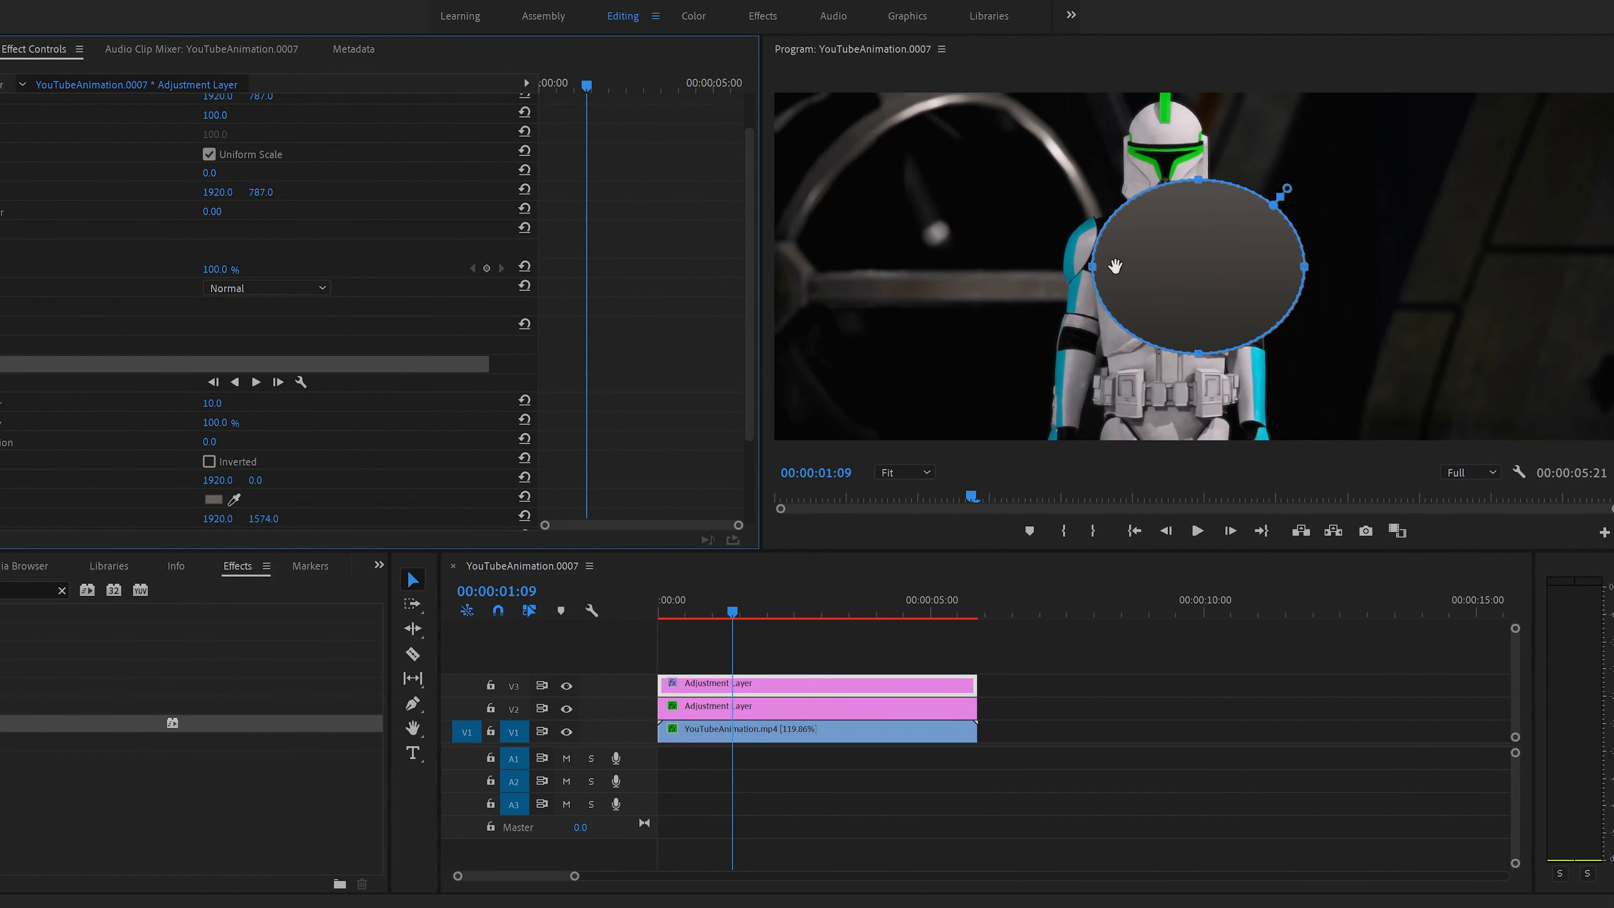
pyautogui.moveTo(1091, 267); pyautogui.dragTo(1043, 266)
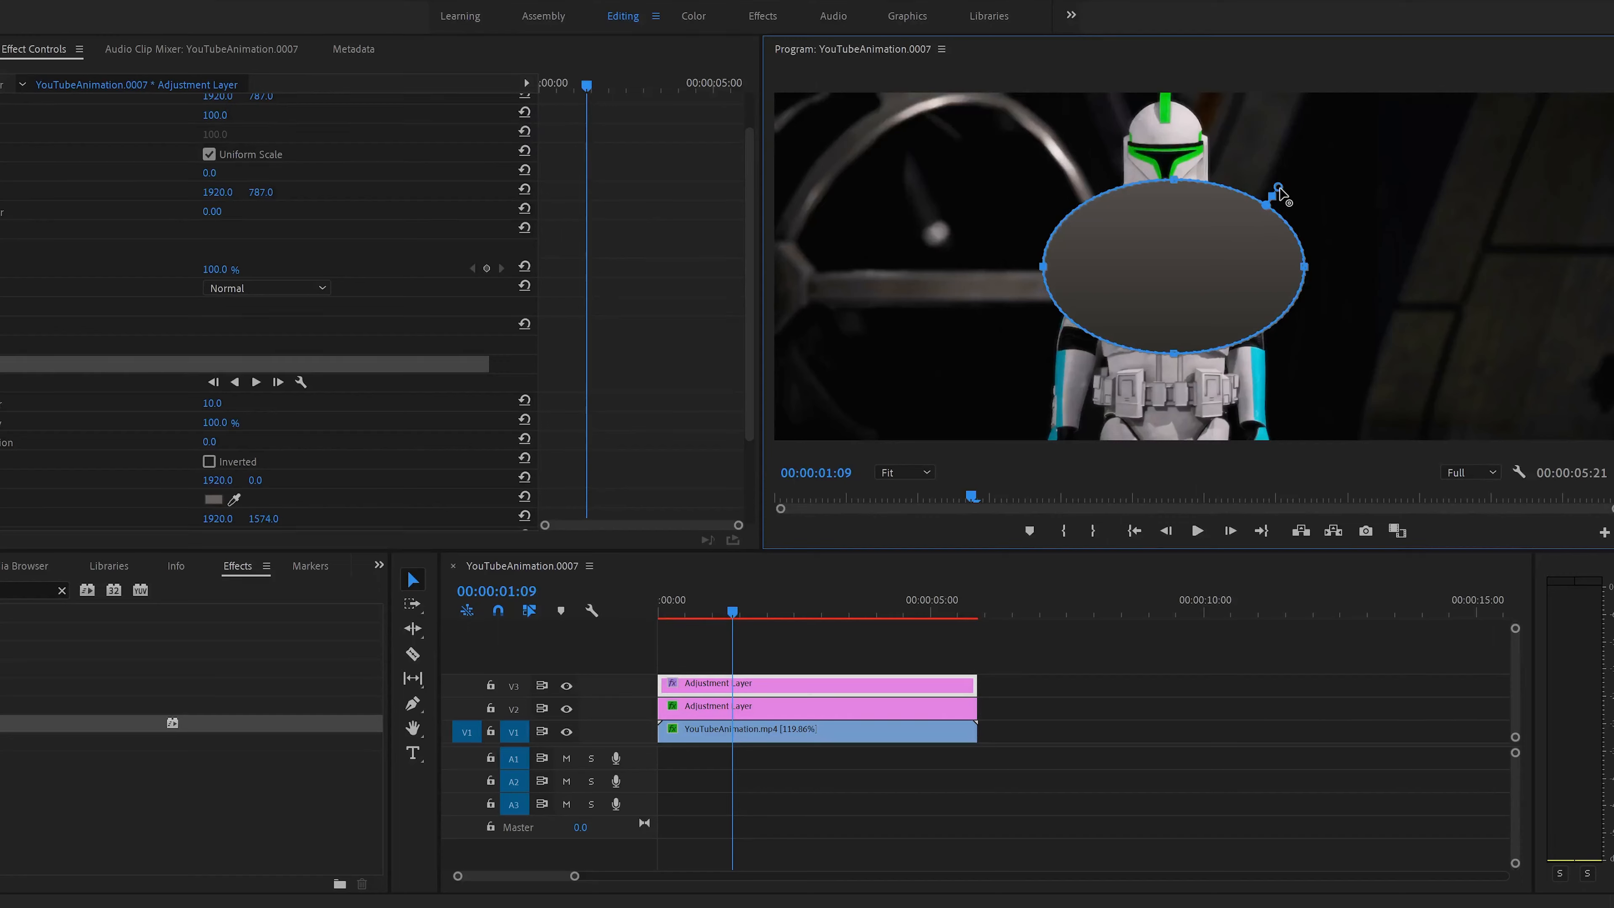
pyautogui.moveTo(1278, 187); pyautogui.dragTo(1467, 36)
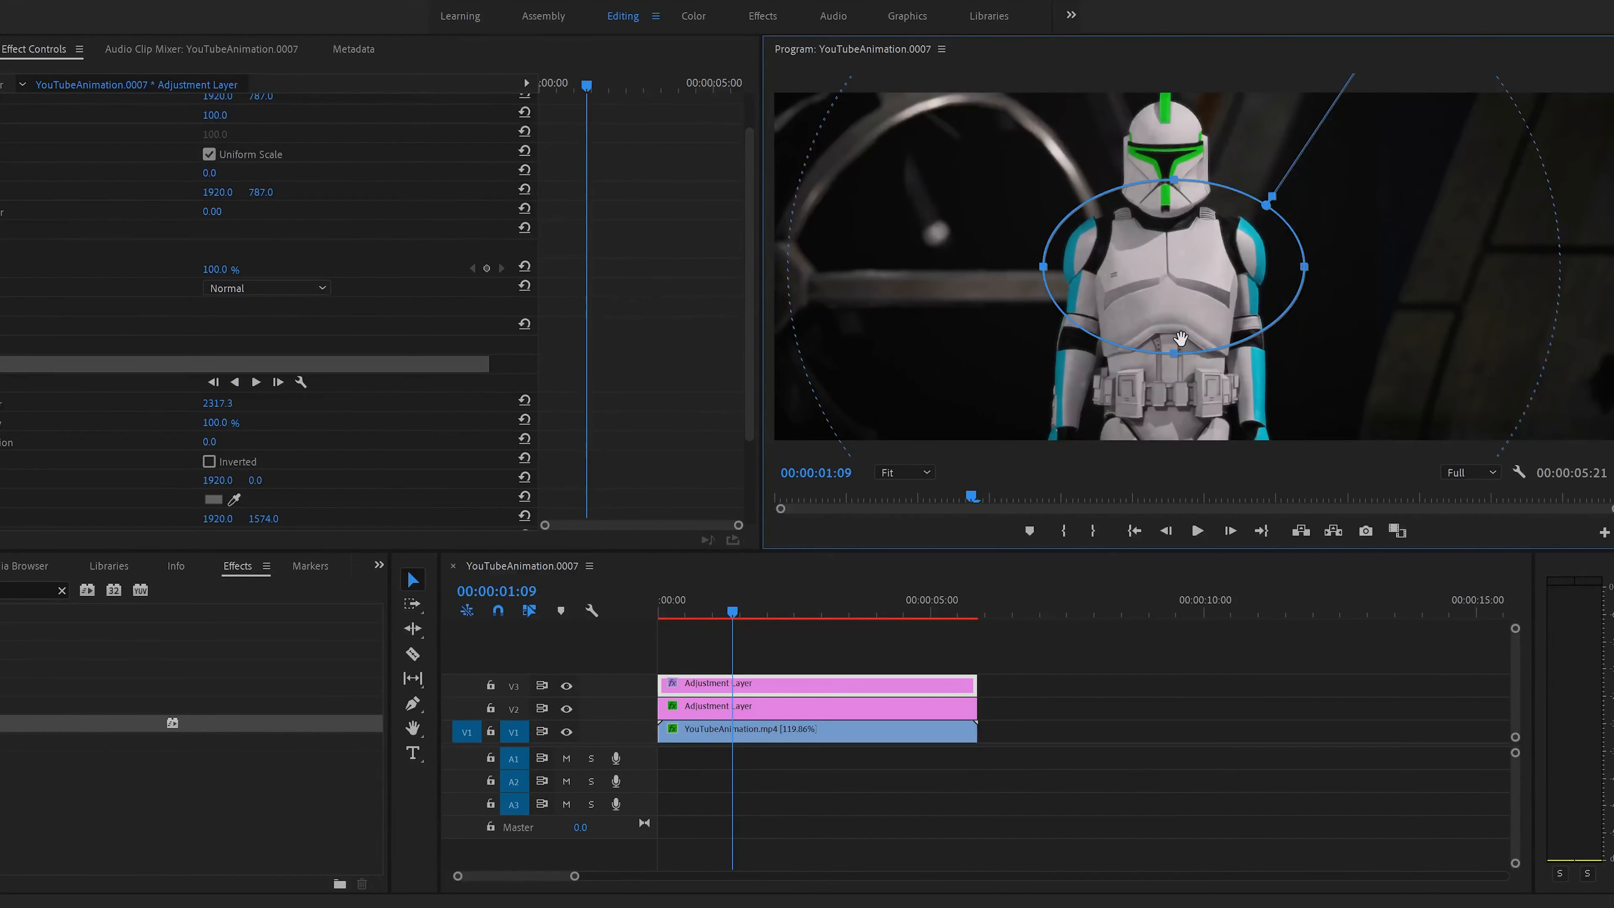
pyautogui.moveTo(1180, 339); pyautogui.dragTo(1151, 284)
pyautogui.moveTo(1169, 121); pyautogui.dragTo(1156, 219)
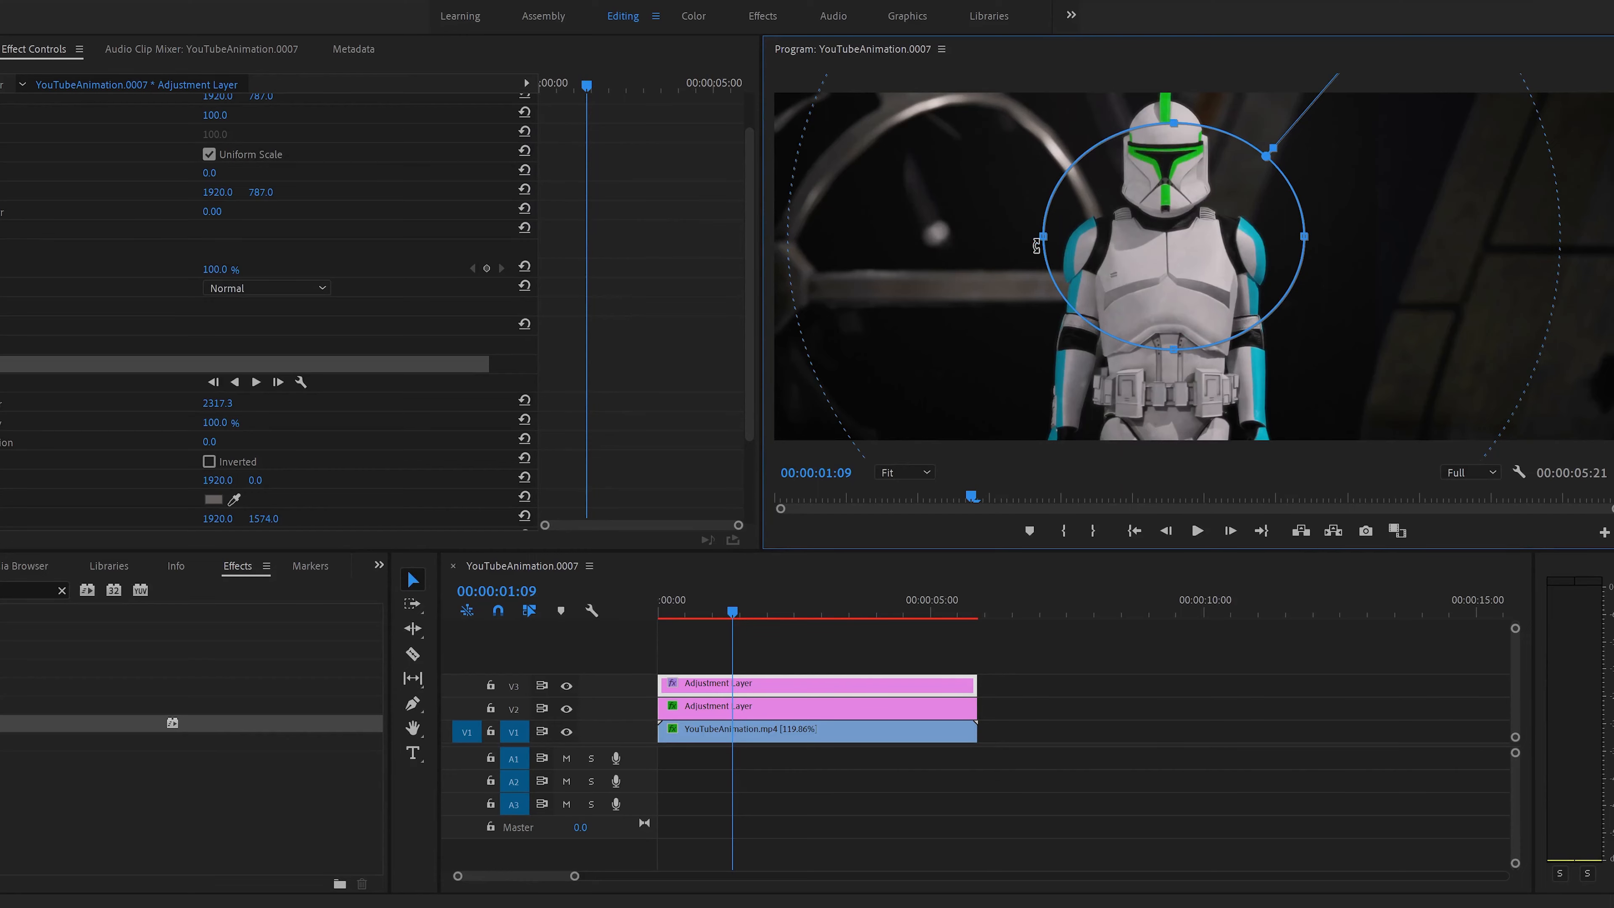
# - Reduce the mask feather to about 1486, invert the mask and set the Ramp's Blend With Original to 60%
pyautogui.moveTo(222, 404); pyautogui.dragTo(221, 404)
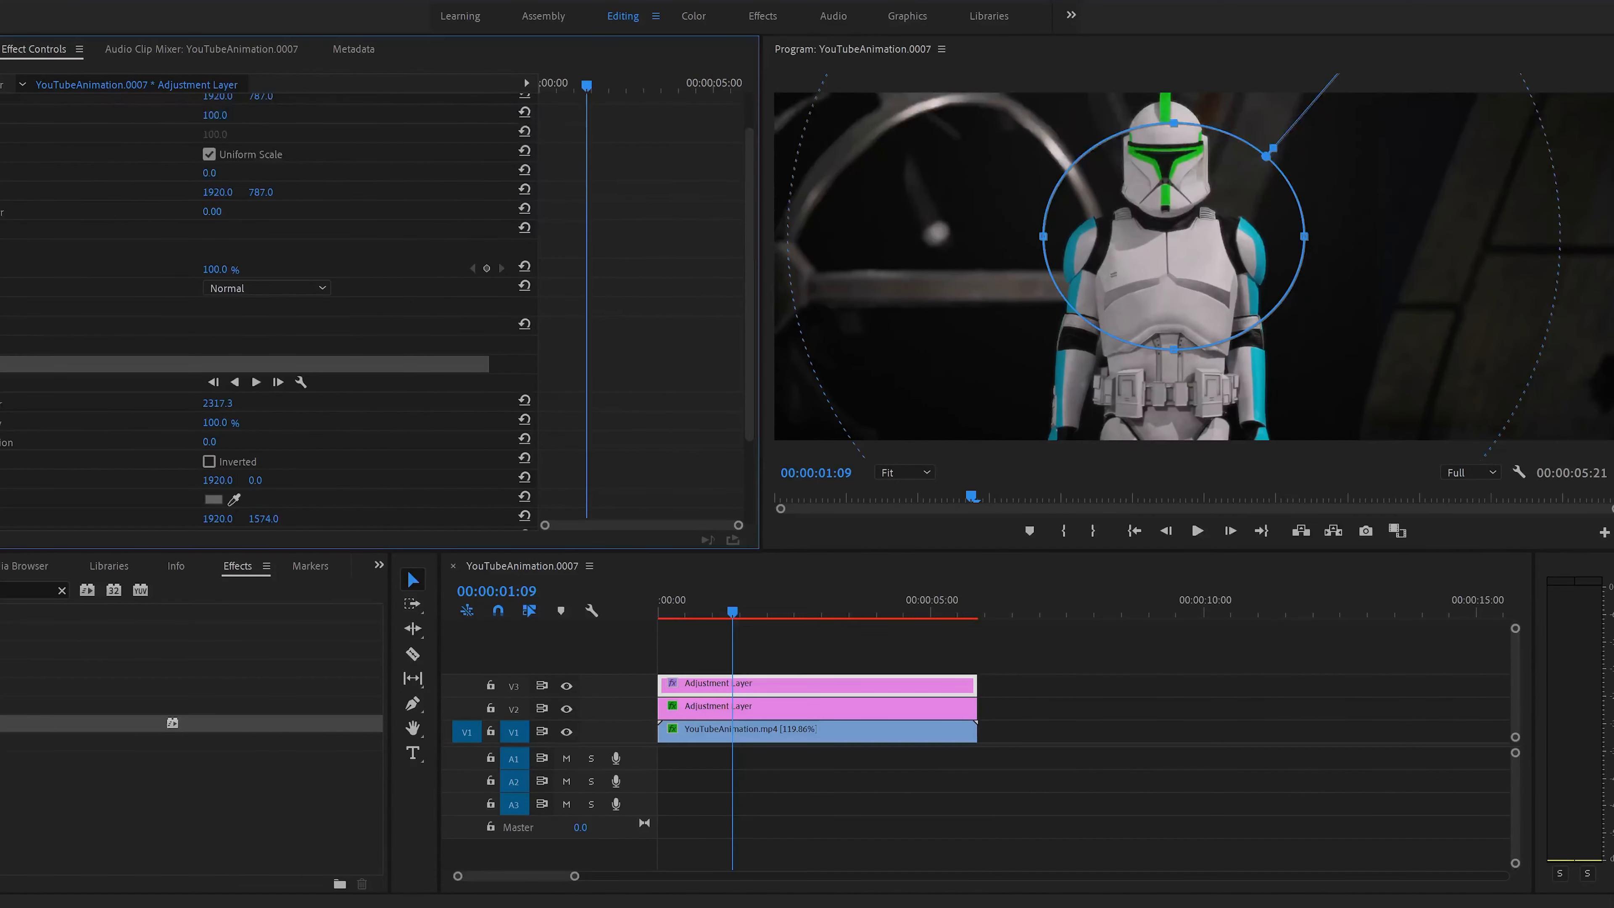
pyautogui.click(904, 473)
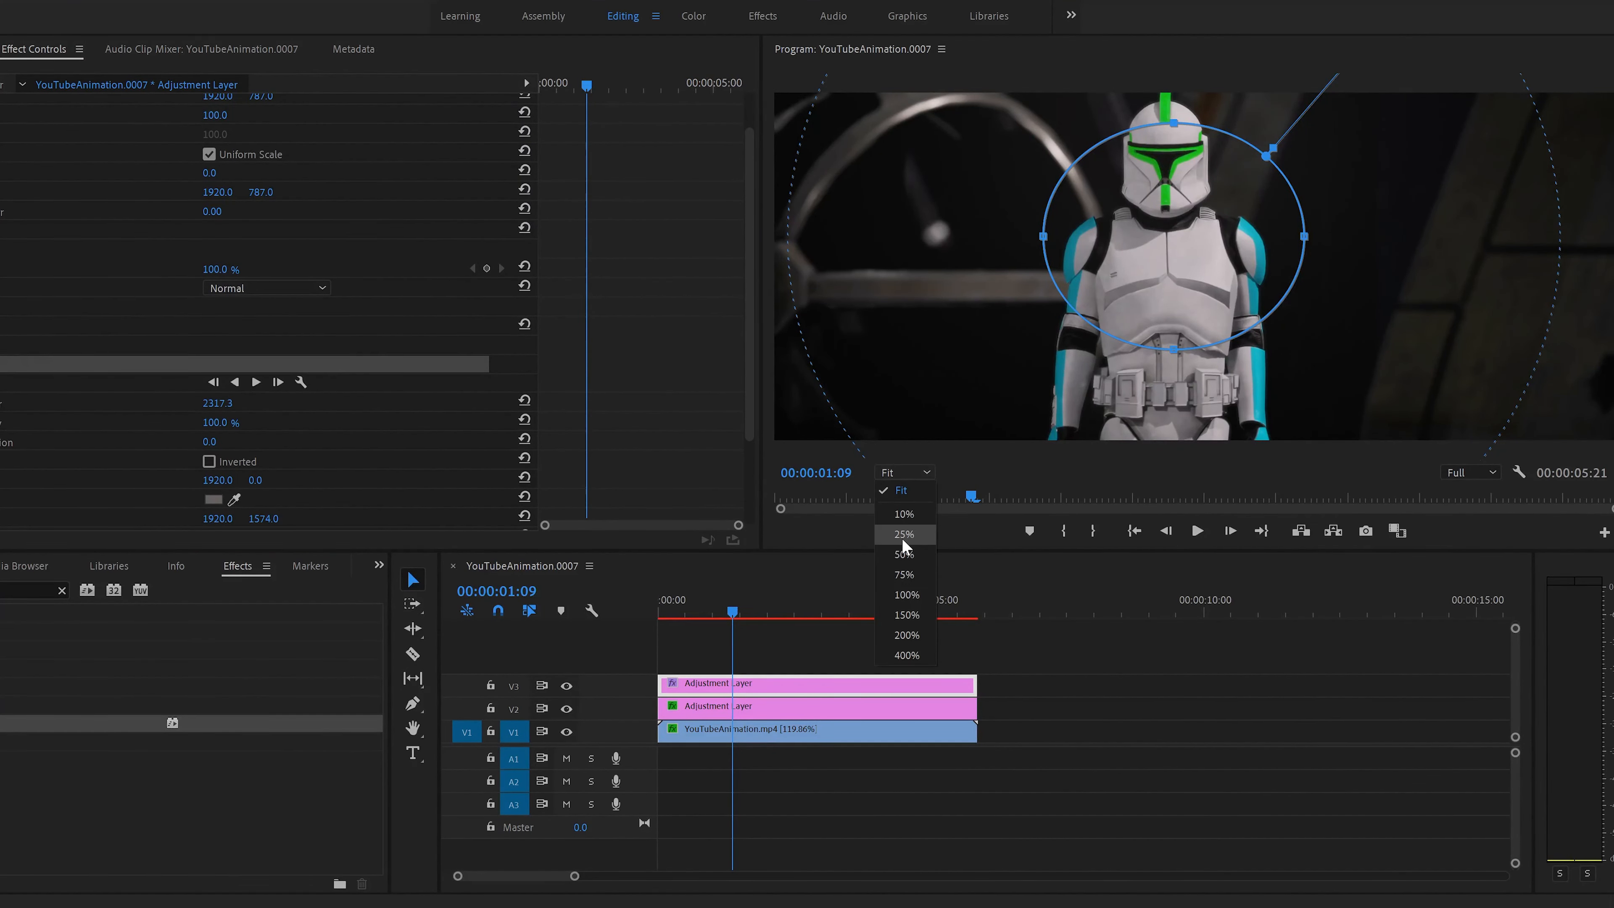
pyautogui.click(902, 534)
pyautogui.moveTo(1268, 183)
pyautogui.mouseDown()
pyautogui.moveTo(1303, 146)
pyautogui.moveTo(1277, 179)
pyautogui.mouseUp()
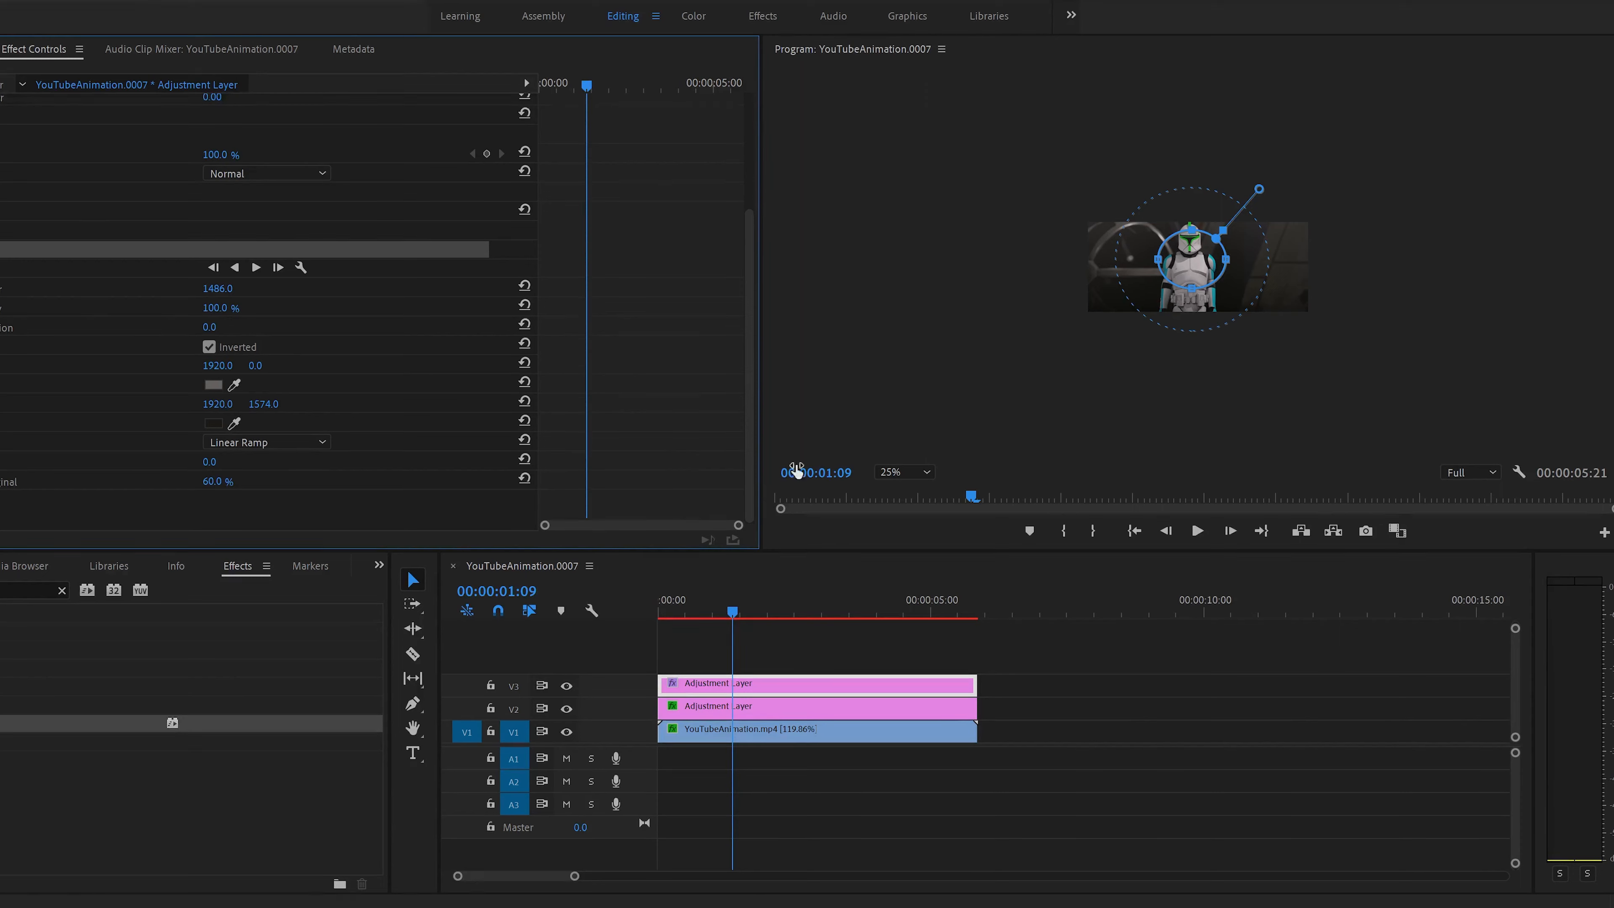
pyautogui.click(893, 474)
pyautogui.click(894, 490)
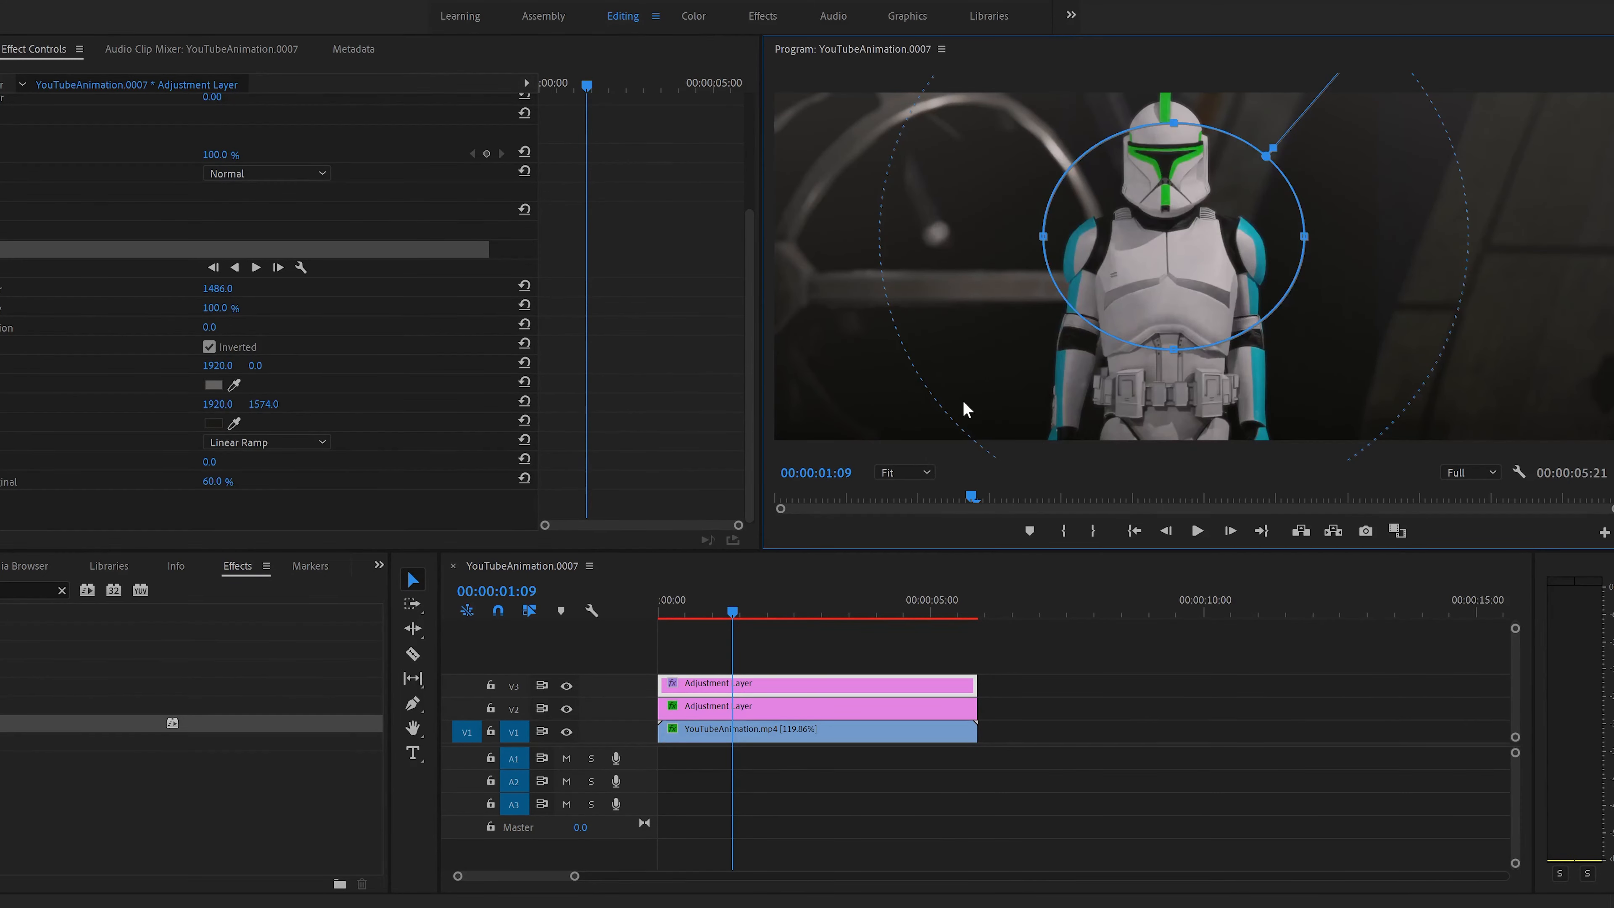
# - Try the Ramp's Blend With Original at 80%, set it to 70% and deselect the adjustment layer
pyautogui.click(223, 482)
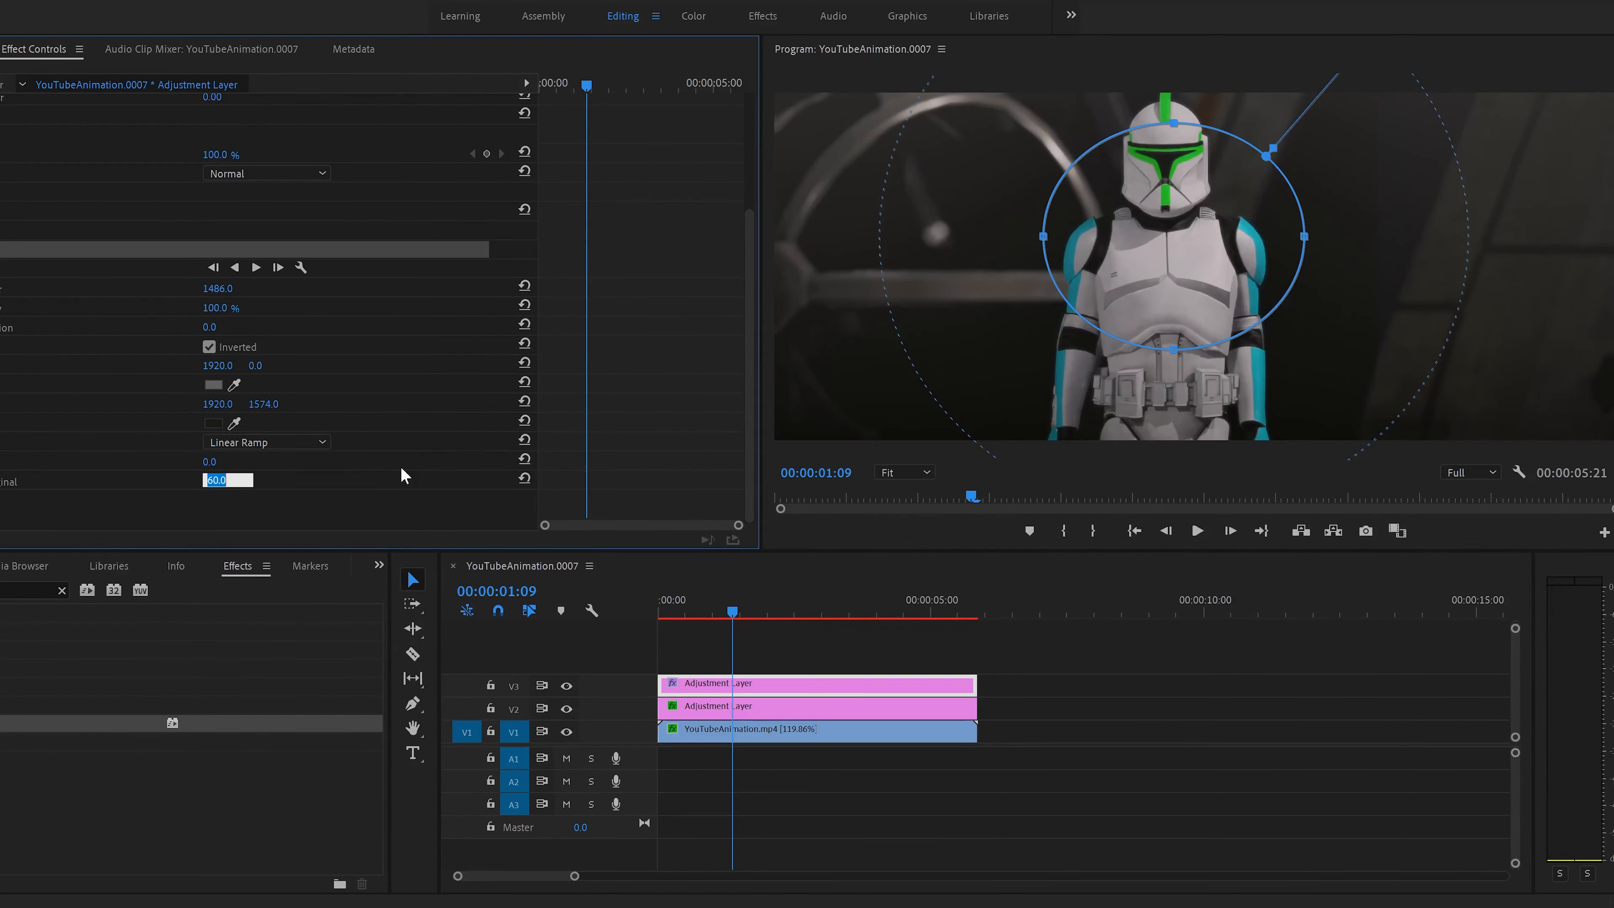
pyautogui.write('80')
pyautogui.press('Return')
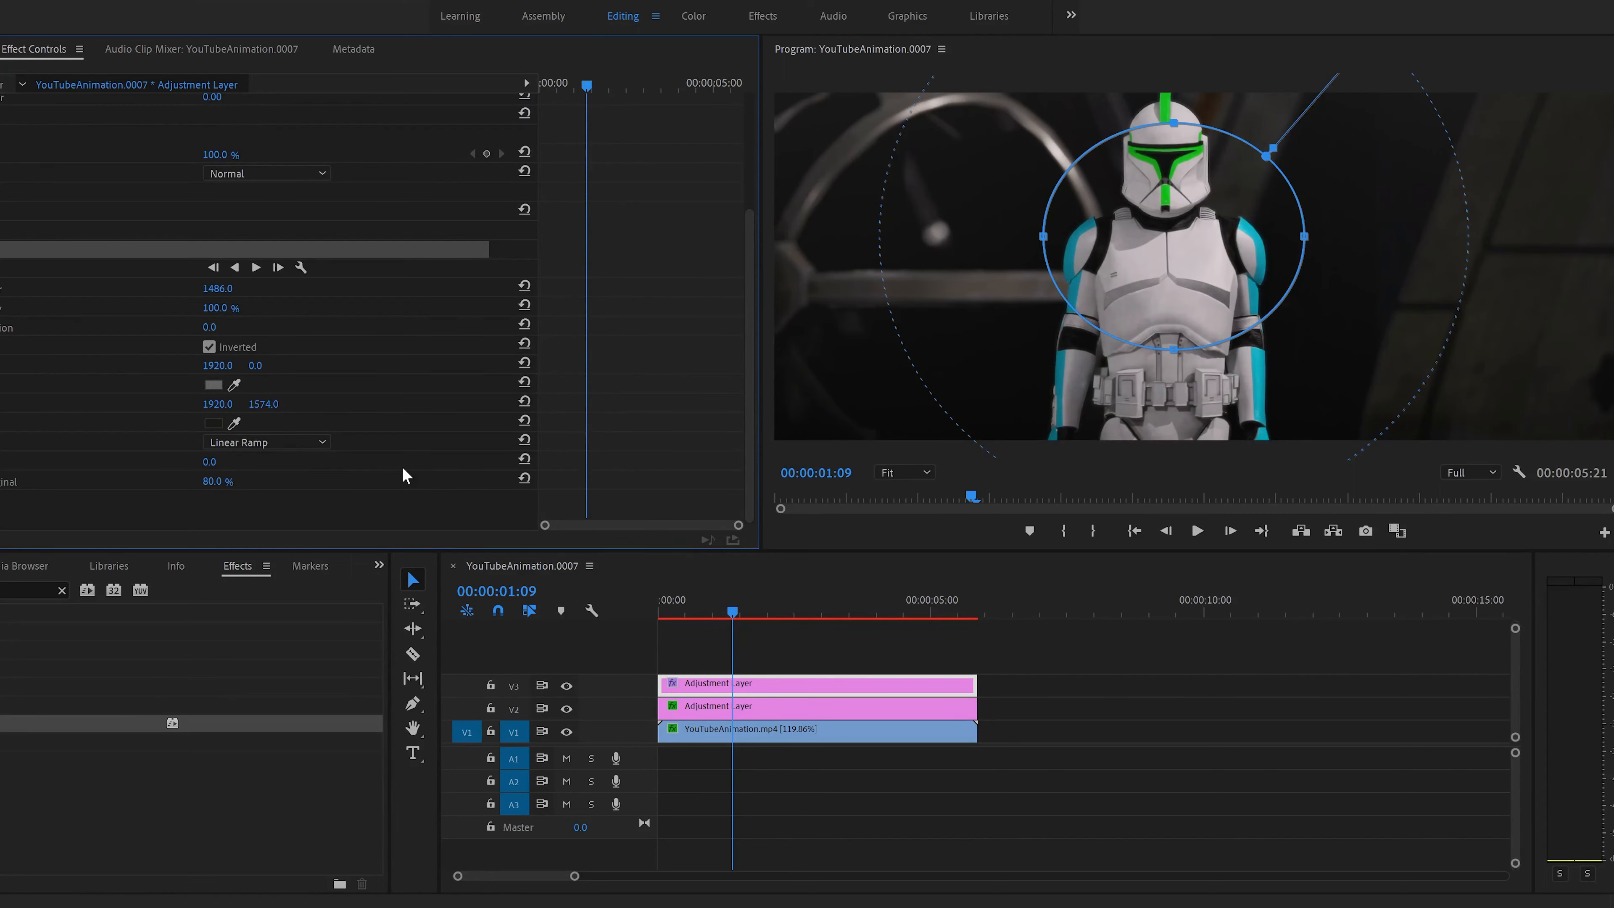
pyautogui.click(225, 481)
pyautogui.write('70')
pyautogui.press('Return')
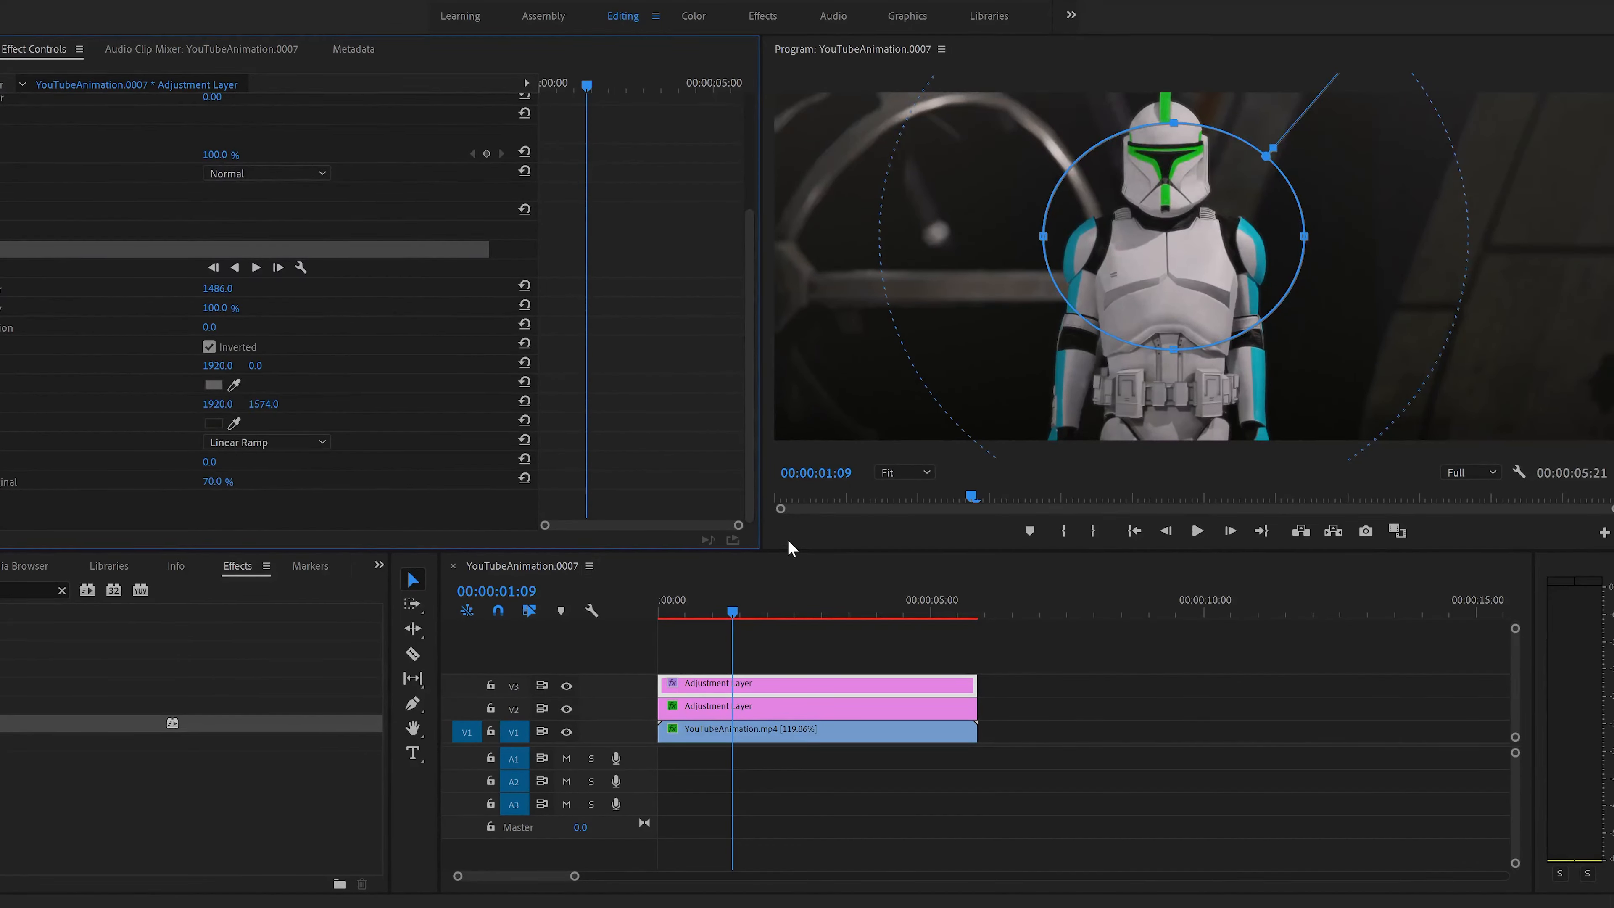
pyautogui.click(961, 643)
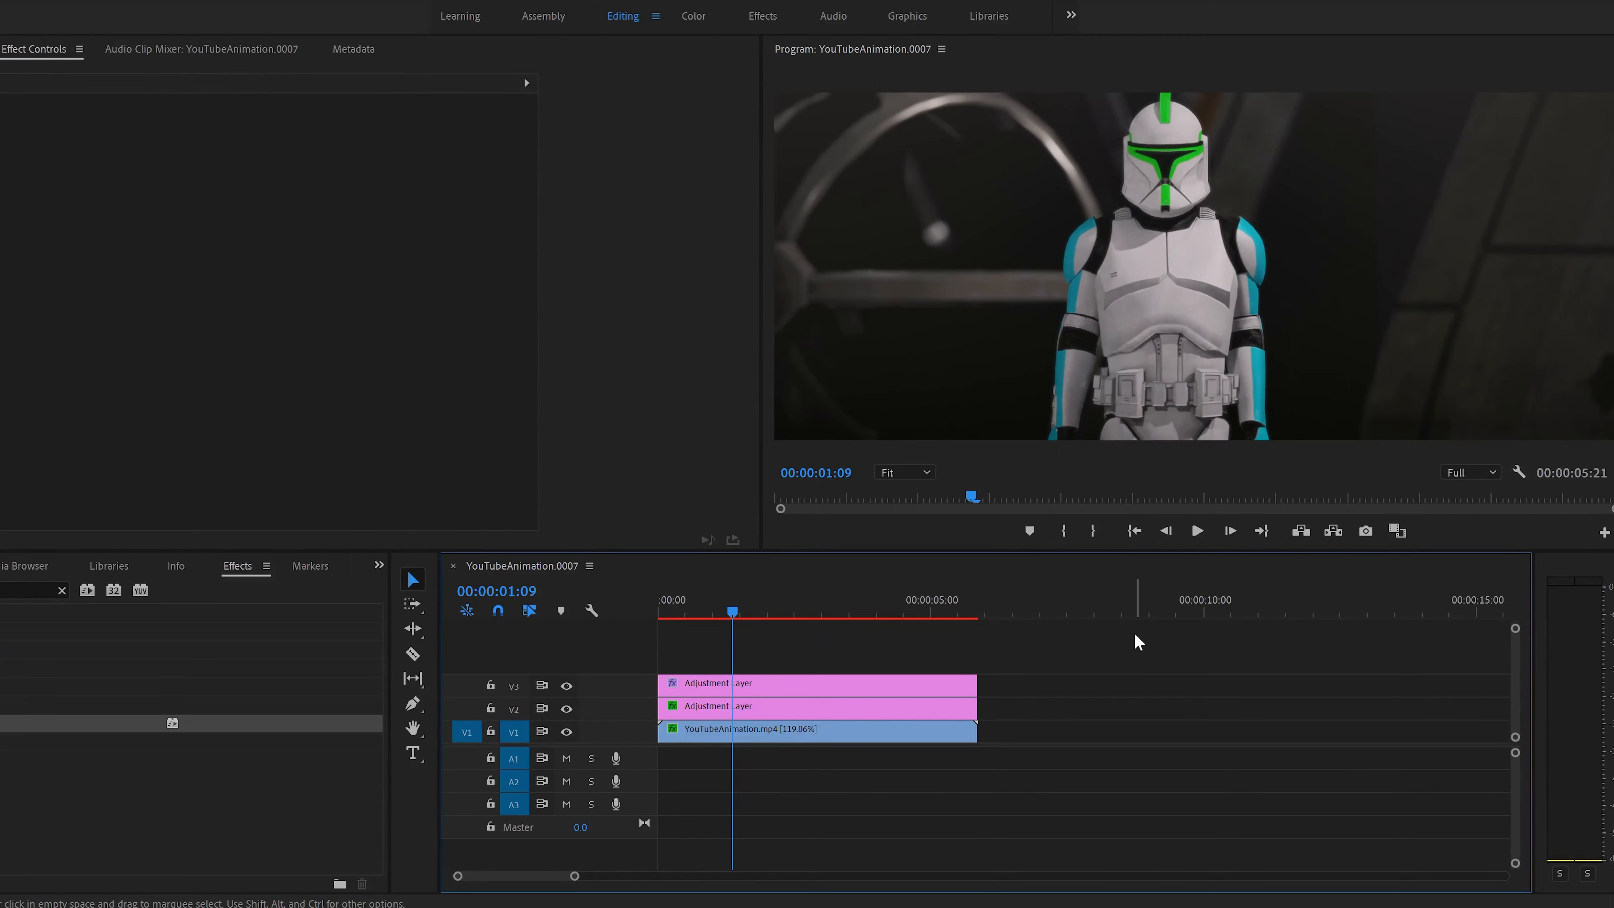
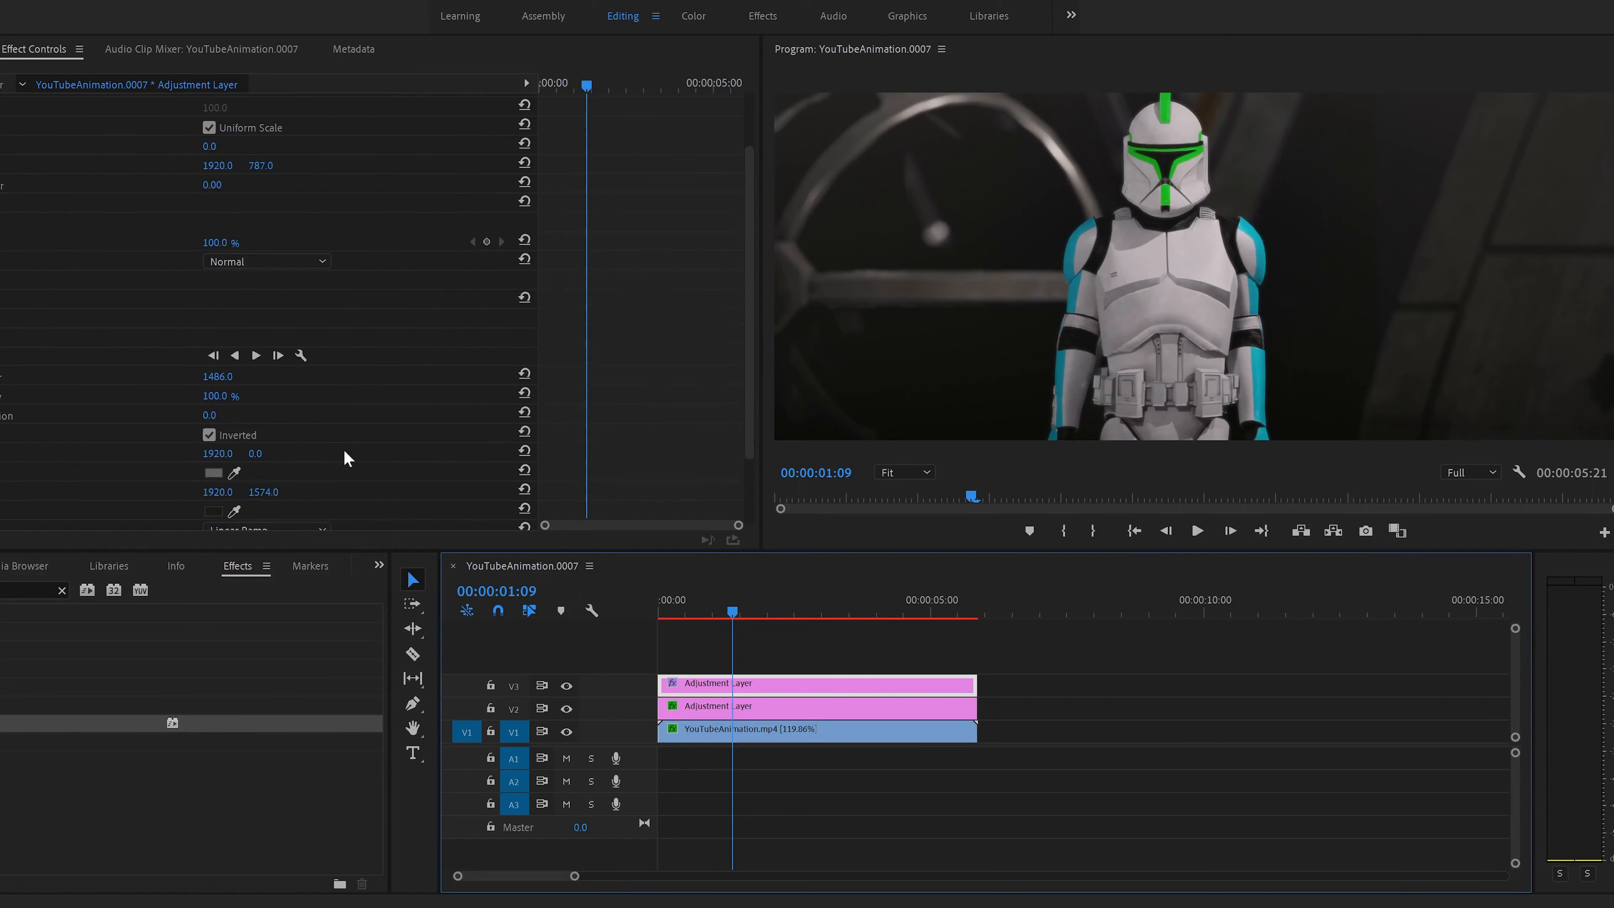
# - Try the arm armour's cyan and the helmet crest's green as the Ramp's start and end colors, and undo both
pyautogui.moveTo(234, 473); pyautogui.dragTo(1089, 235)
pyautogui.moveTo(234, 510); pyautogui.dragTo(1169, 115)
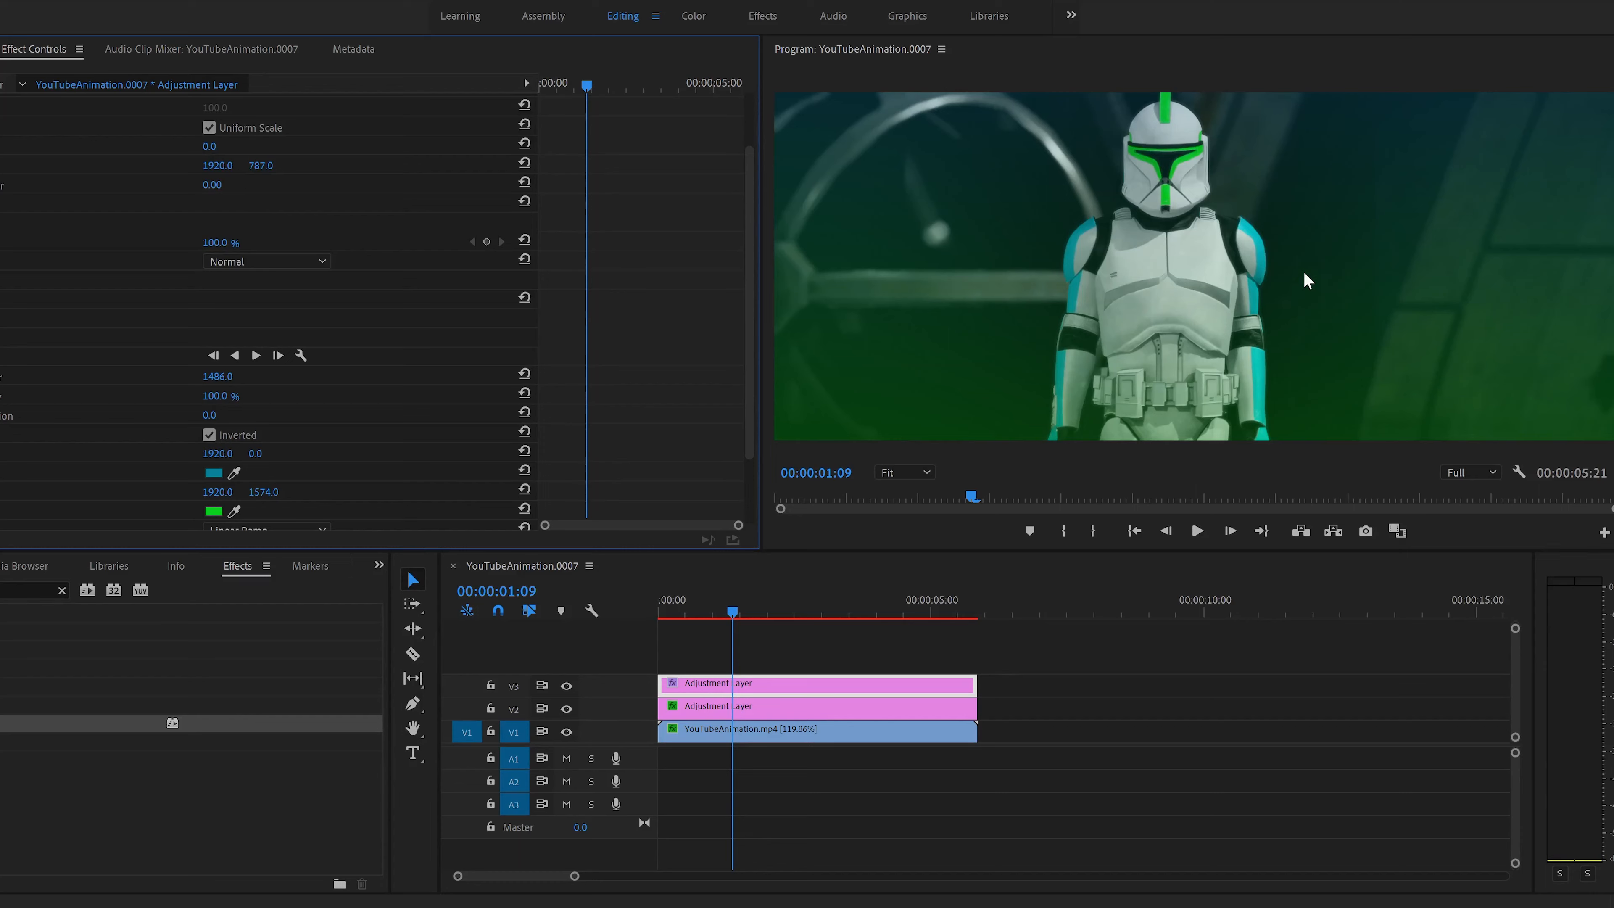
pyautogui.hotkey('ctrl', 'z')
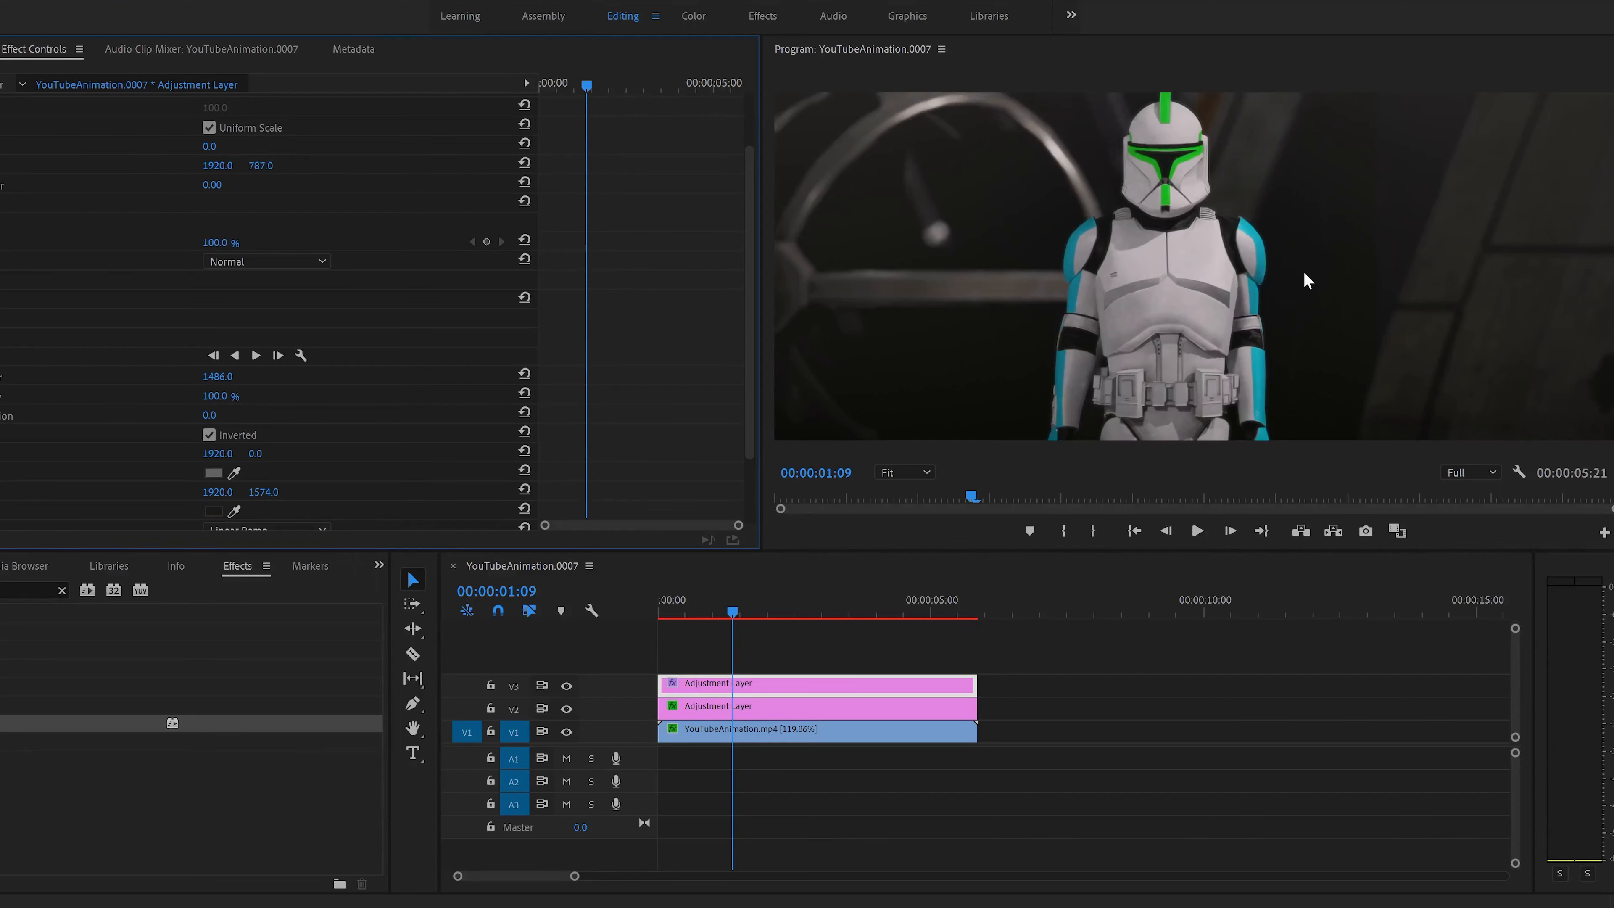
# - Compare the shot without and with the Ramp by hiding track V3 and showing it again
pyautogui.click(566, 686)
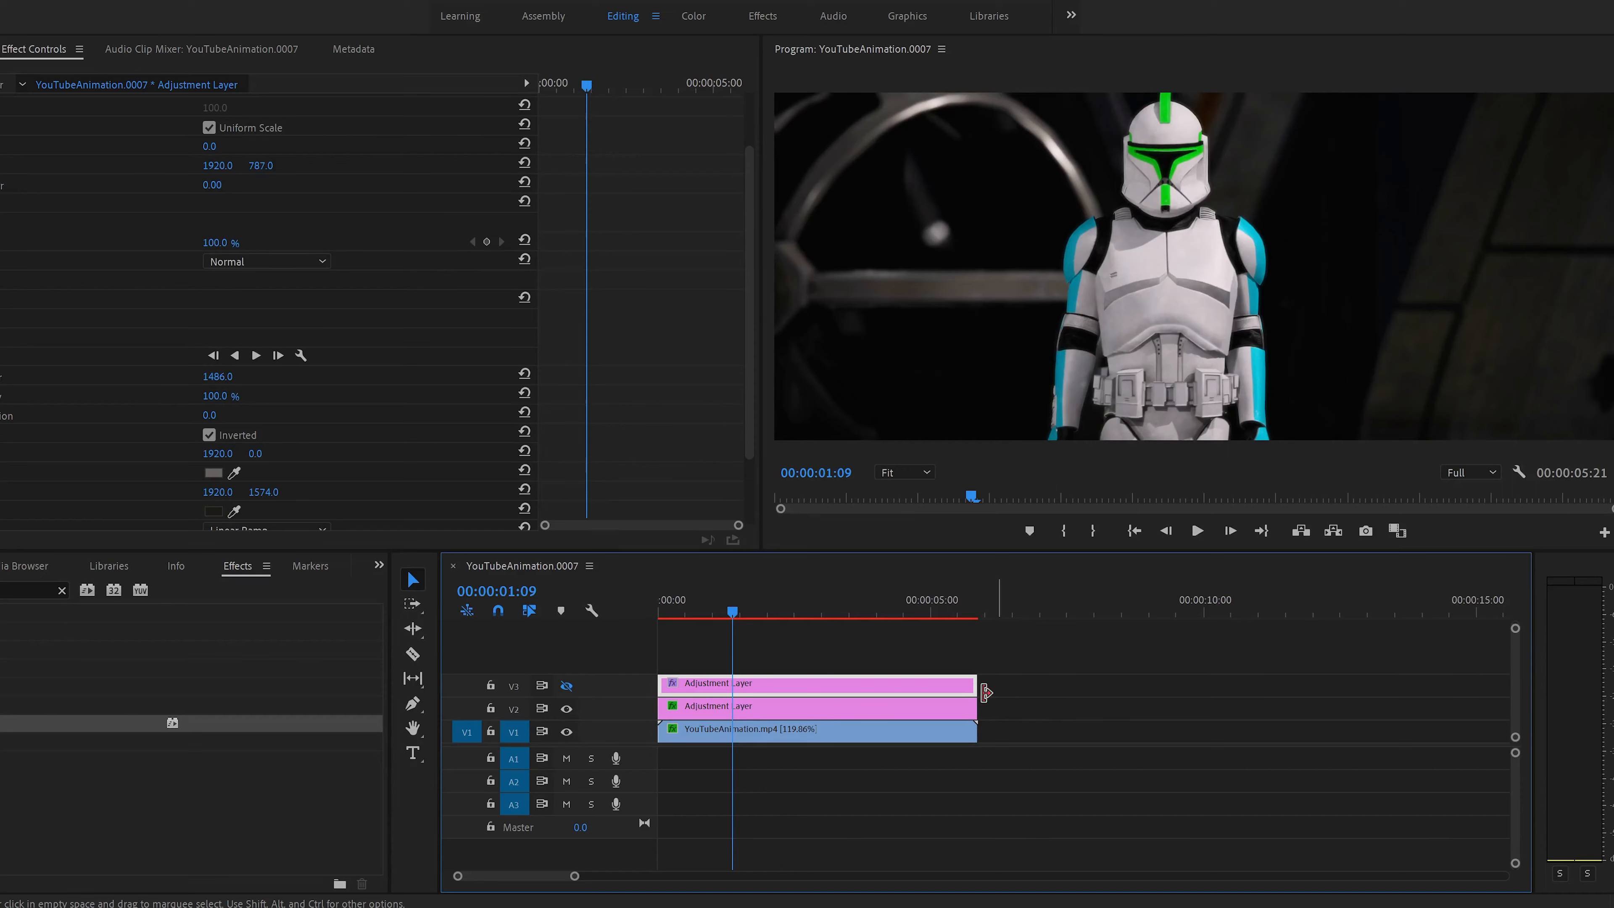
pyautogui.click(570, 686)
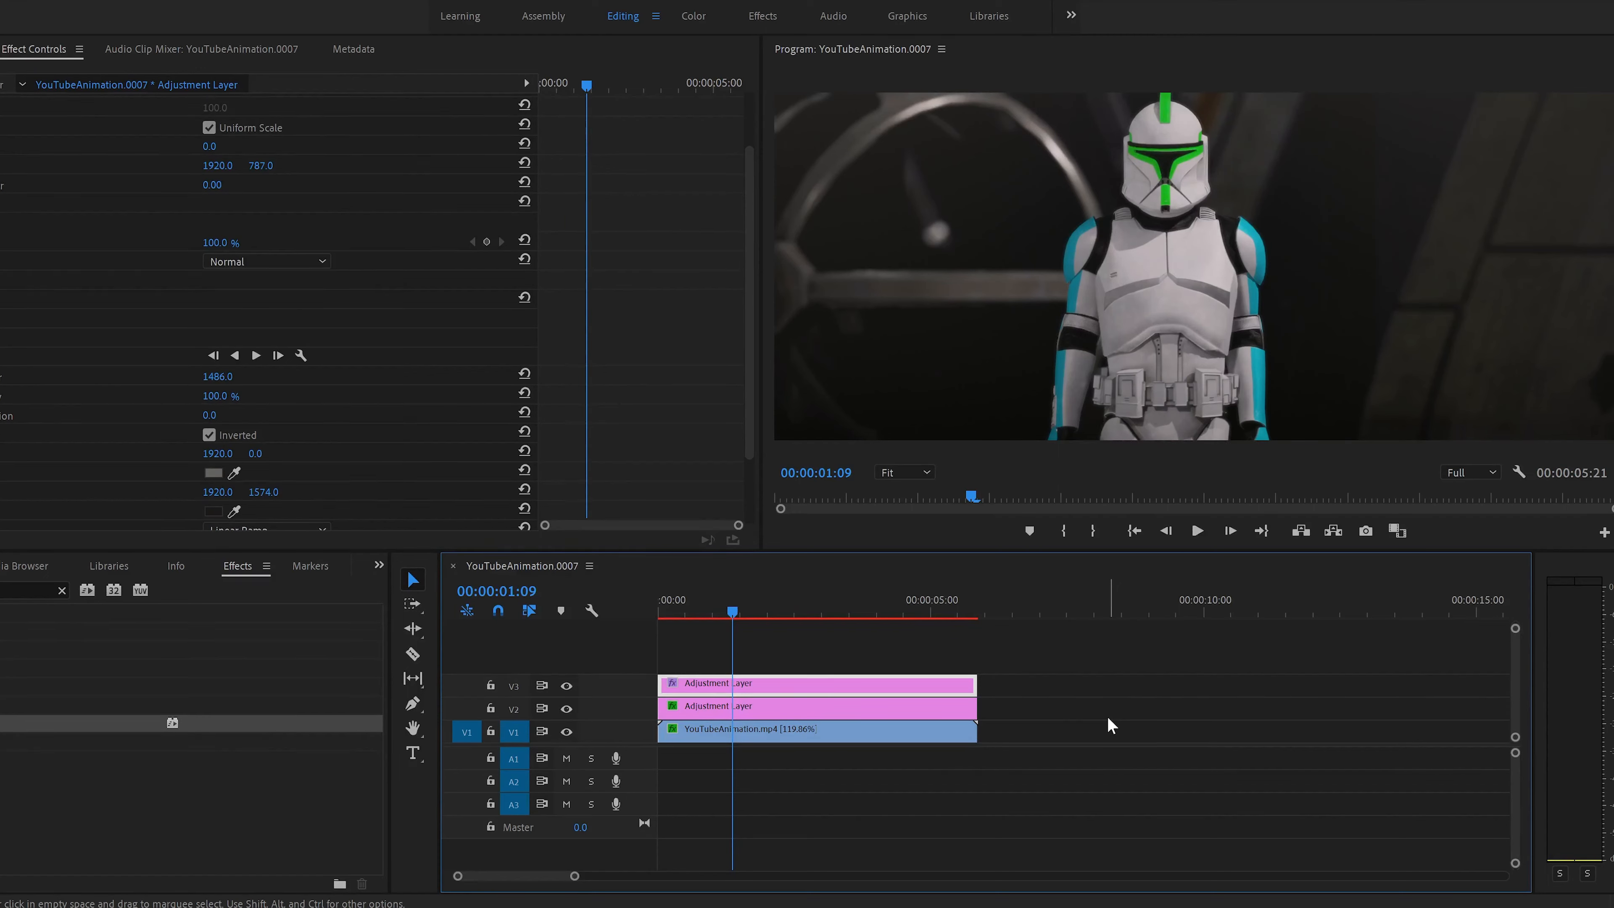
# - Open the media export settings for the sequence and examine the H.264 video bitrate settings
pyautogui.click(0, 0)
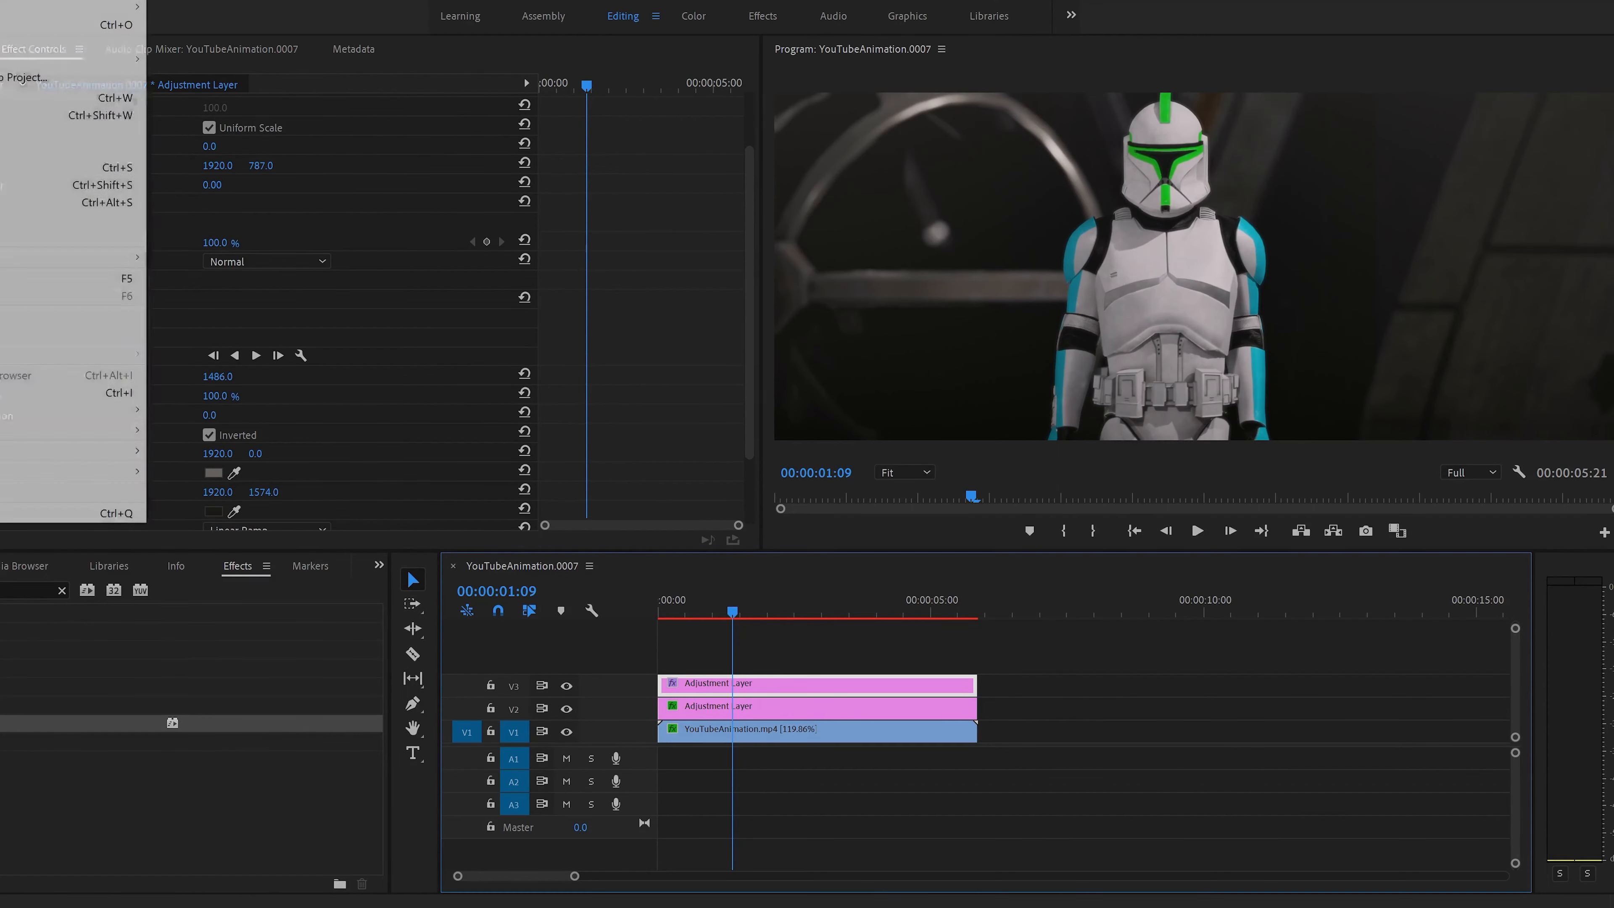
pyautogui.moveTo(127, 430)
pyautogui.click(184, 431)
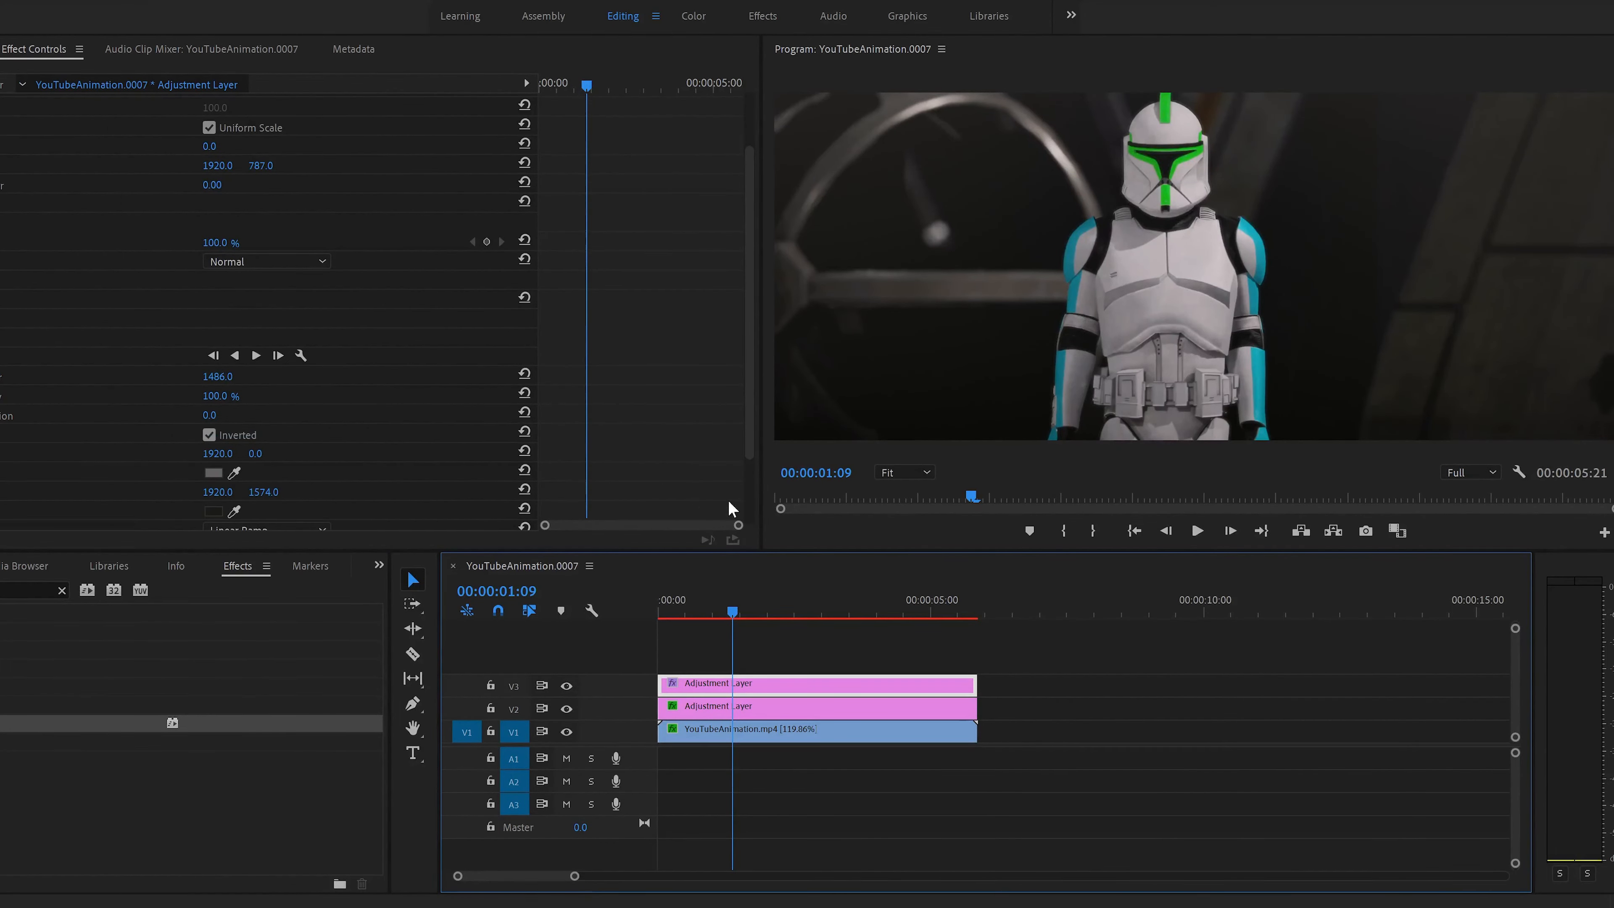
pyautogui.scroll(-5, 945, 495)
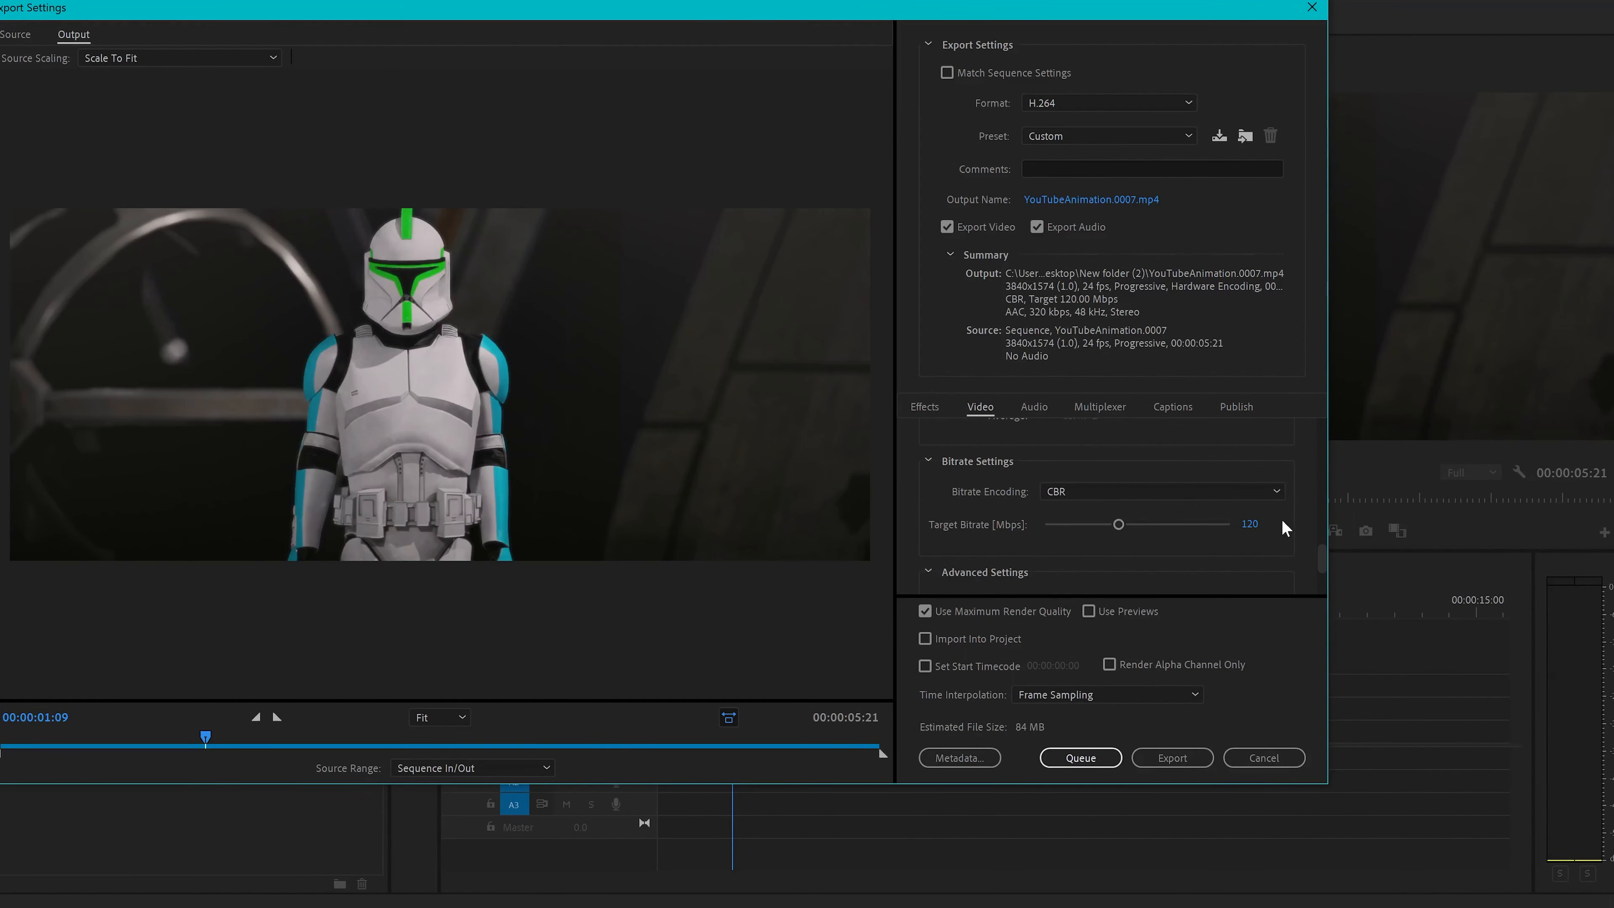
# - Try a target bitrate of 85 Mbps, set it back to 120 Mbps and cancel the export
pyautogui.click(1249, 524)
pyautogui.write('85')
pyautogui.press('Return')
pyautogui.click(1247, 523)
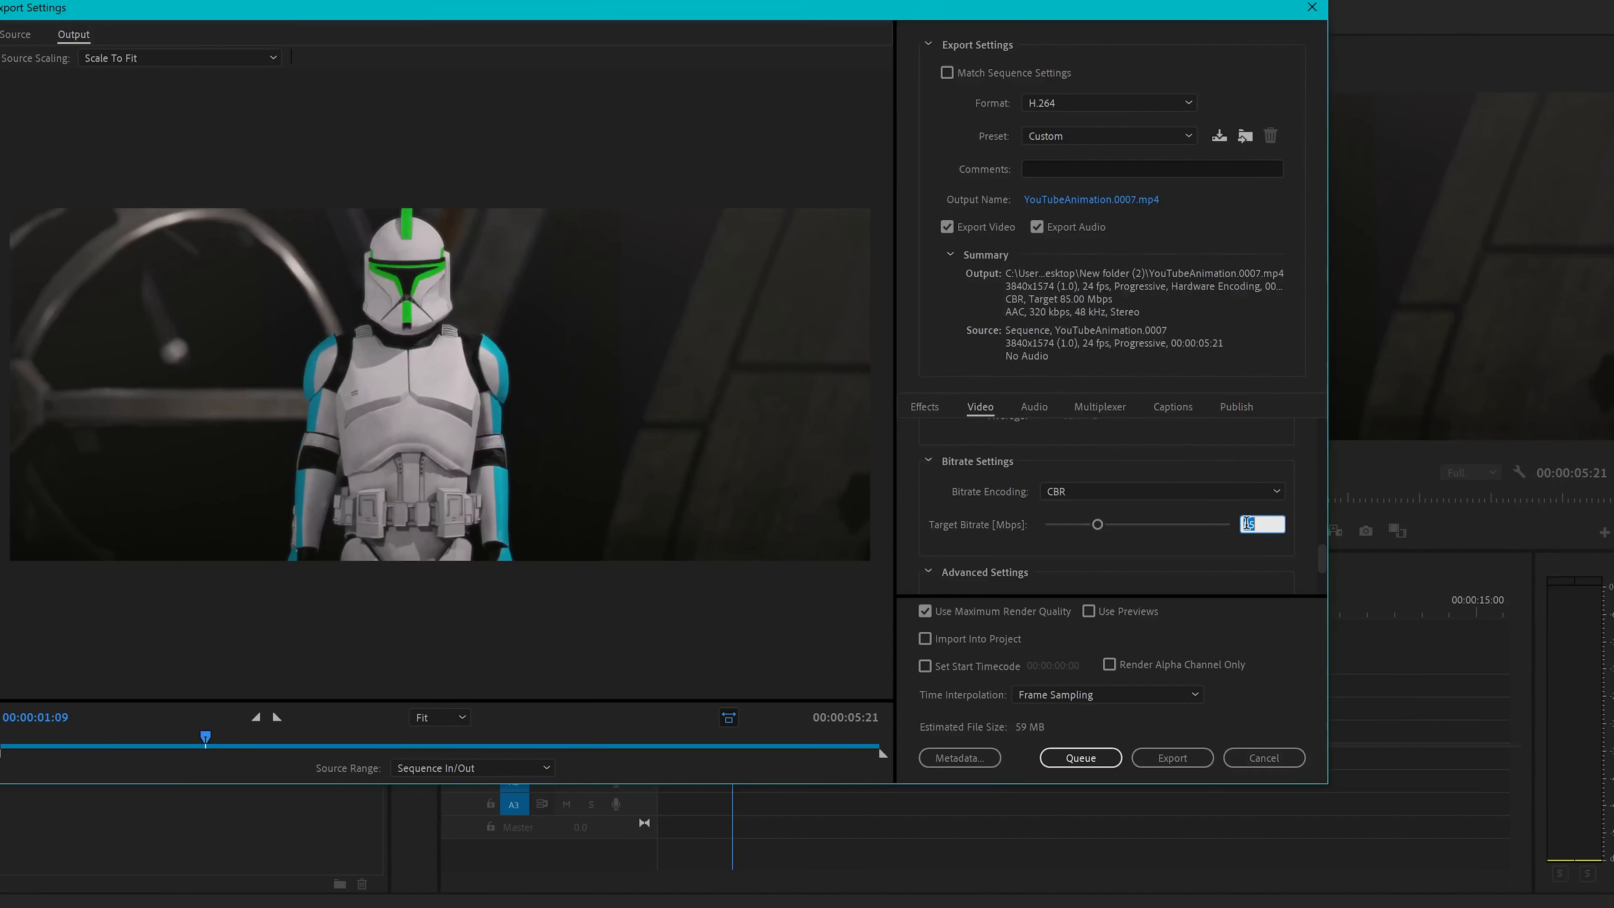
pyautogui.write('120')
pyautogui.press('Return')
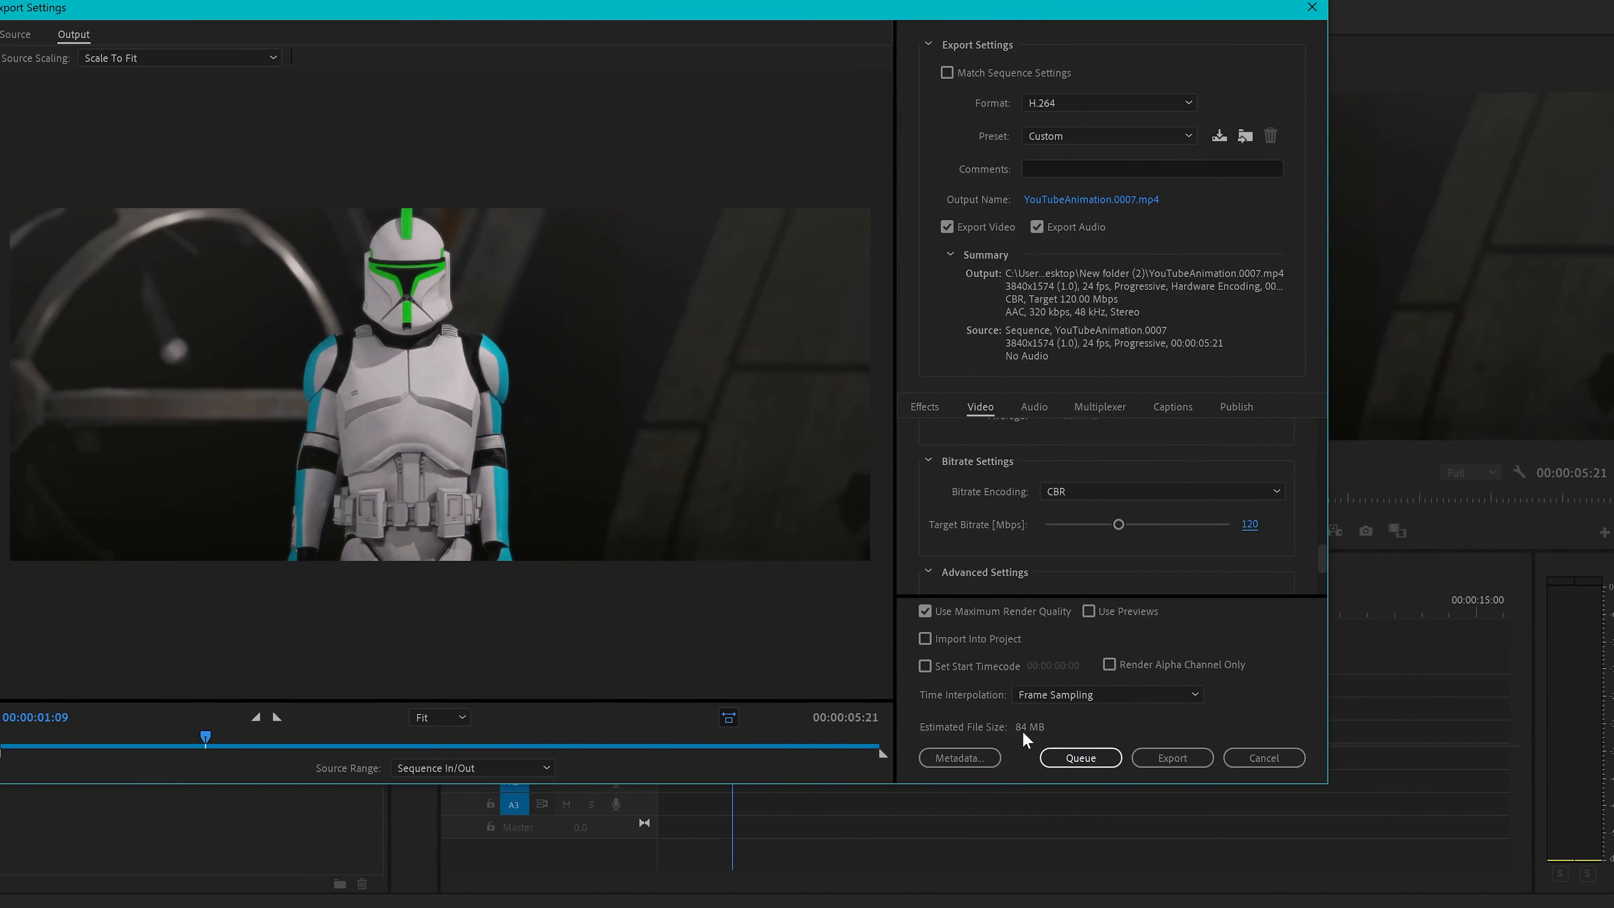
pyautogui.click(1245, 757)
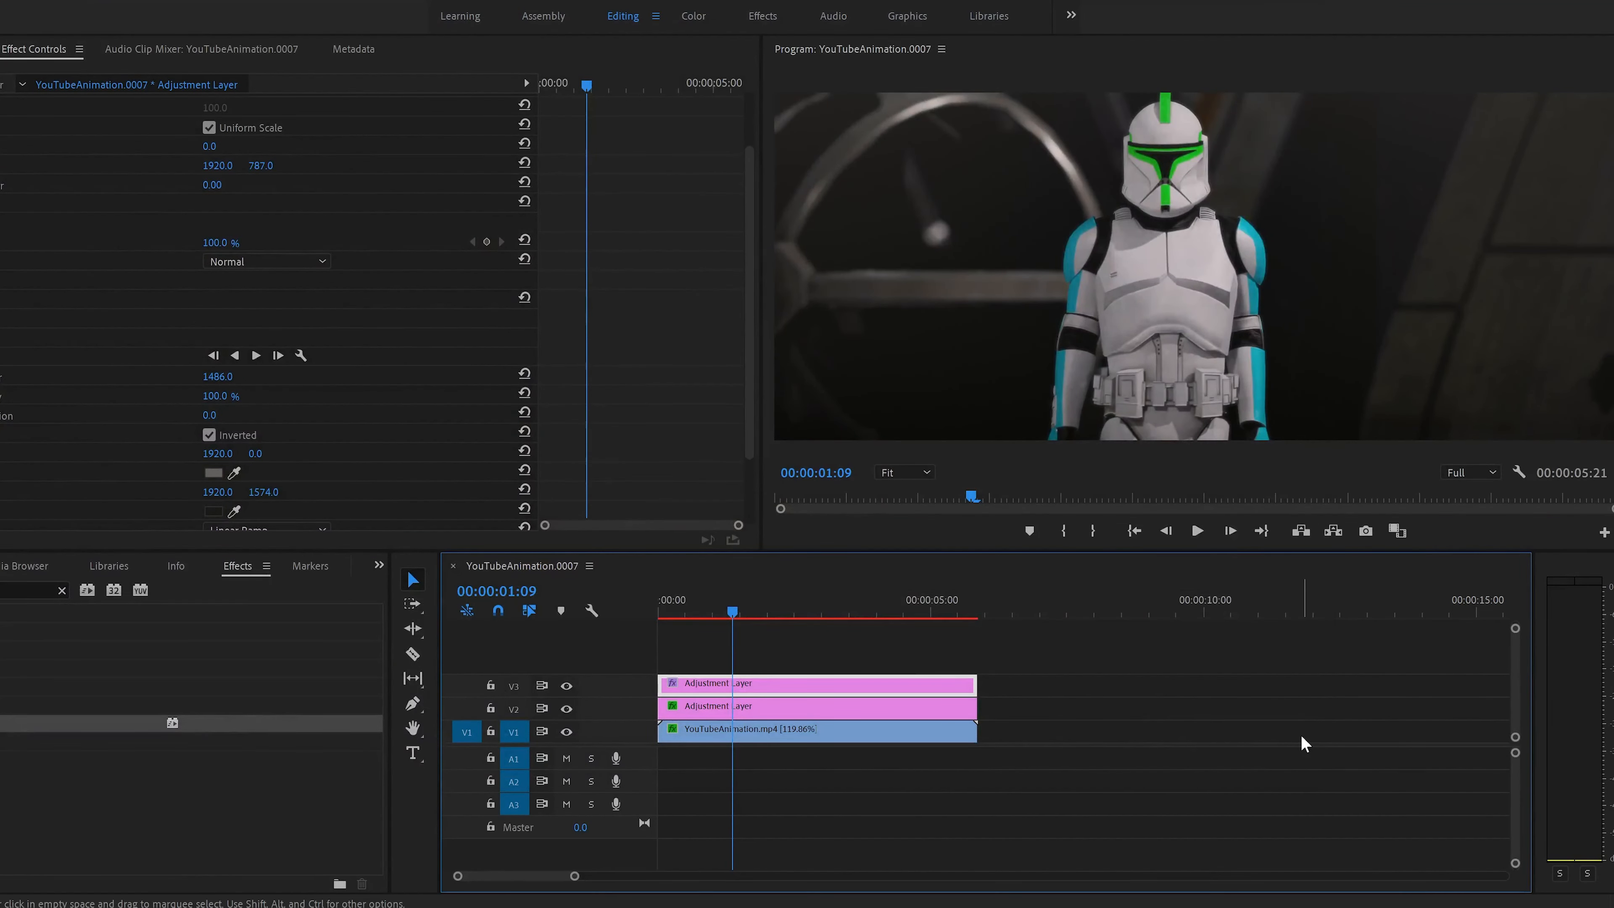